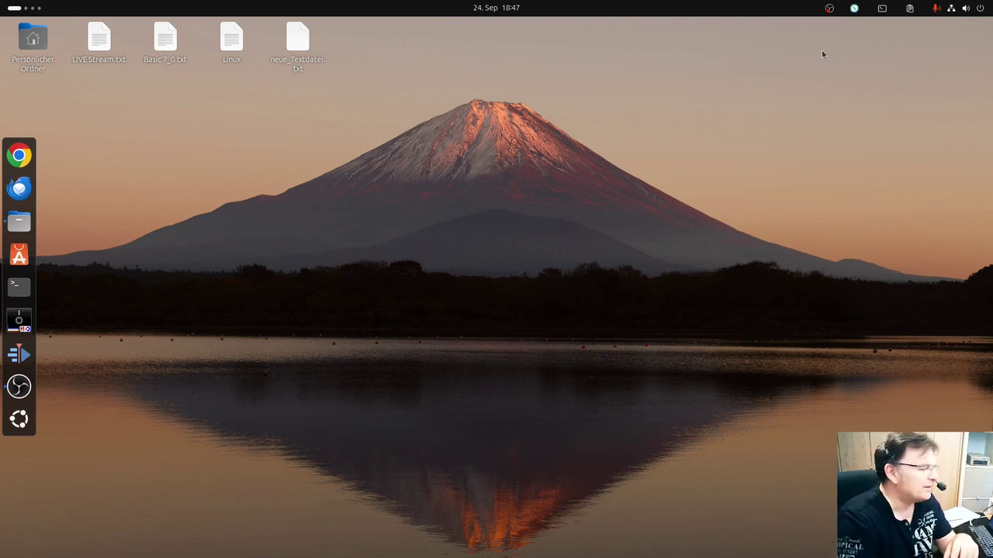
Look through all pages of installed applications in the application overview.
click(19, 419)
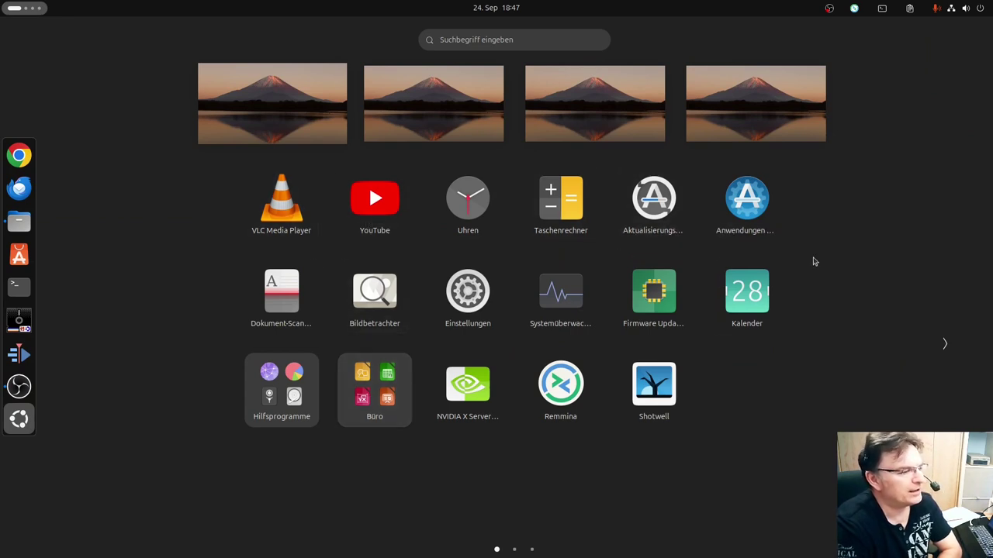
scroll(552, 341, down, 1)
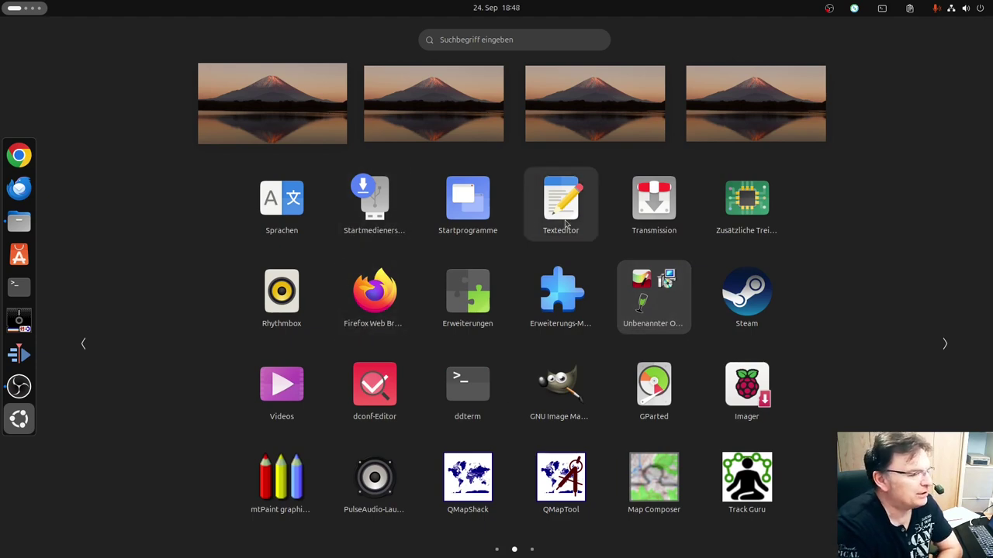
scroll(563, 225, down, 1)
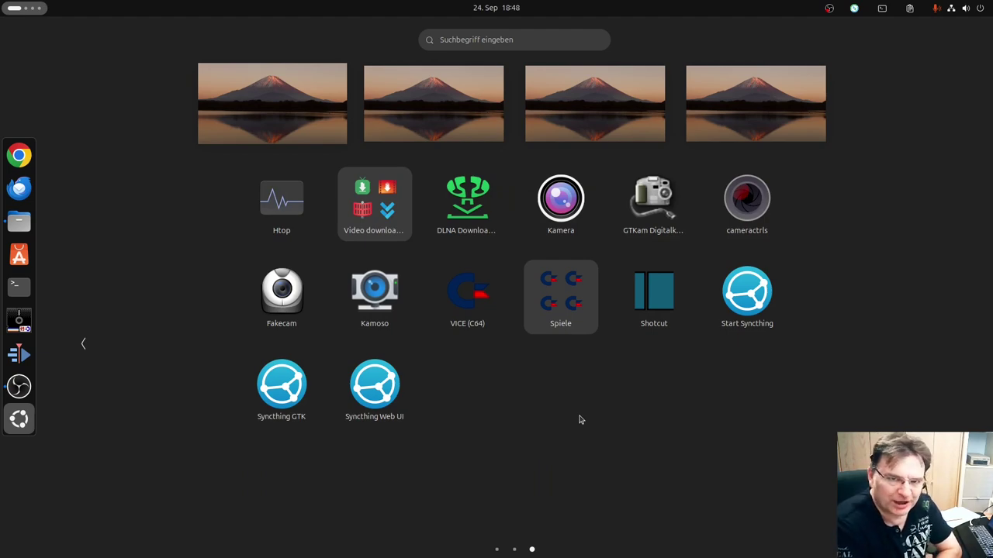
Open the file manager's Downloads folder and check the properties of nightpdf.AppImage for its executable permission.
click(19, 222)
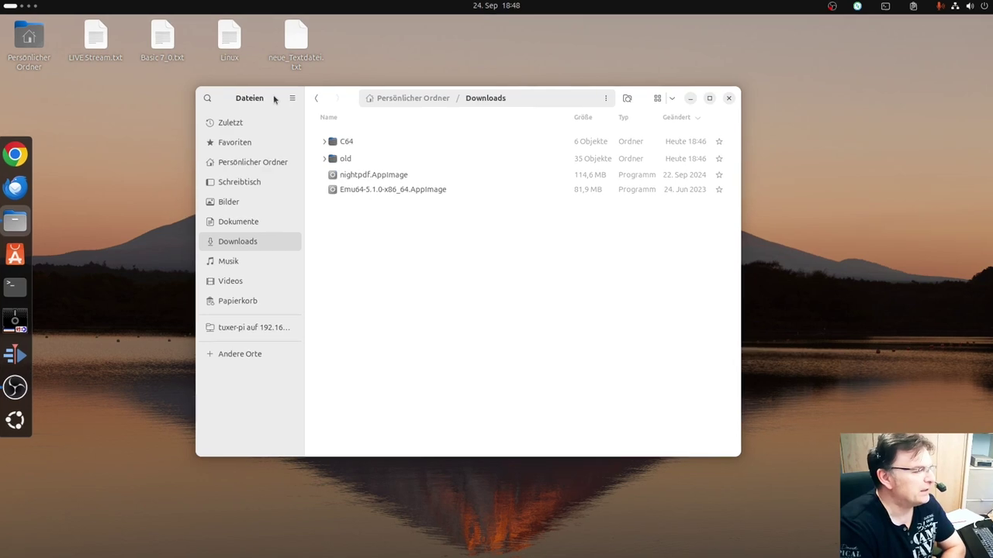
click(361, 162)
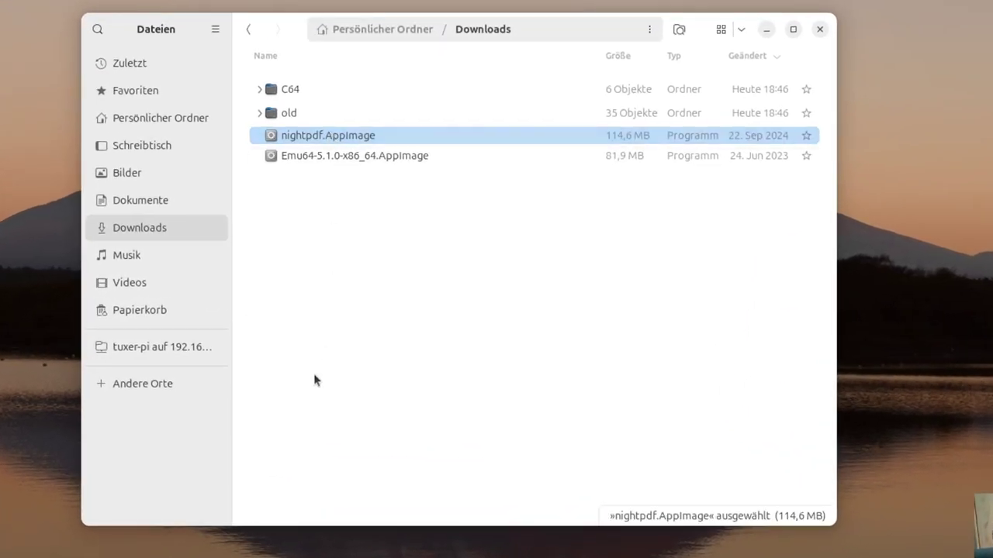
key(Down)
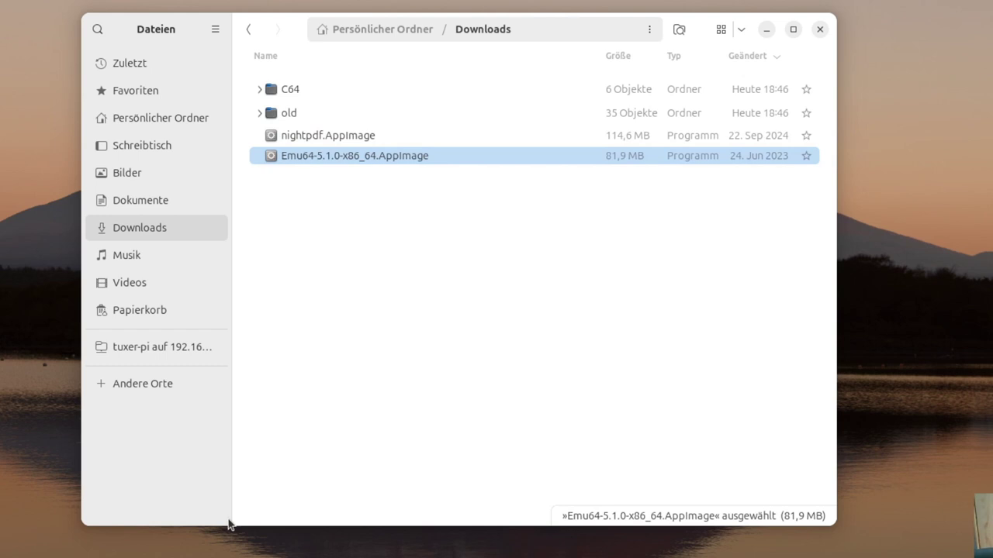
right_click(358, 139)
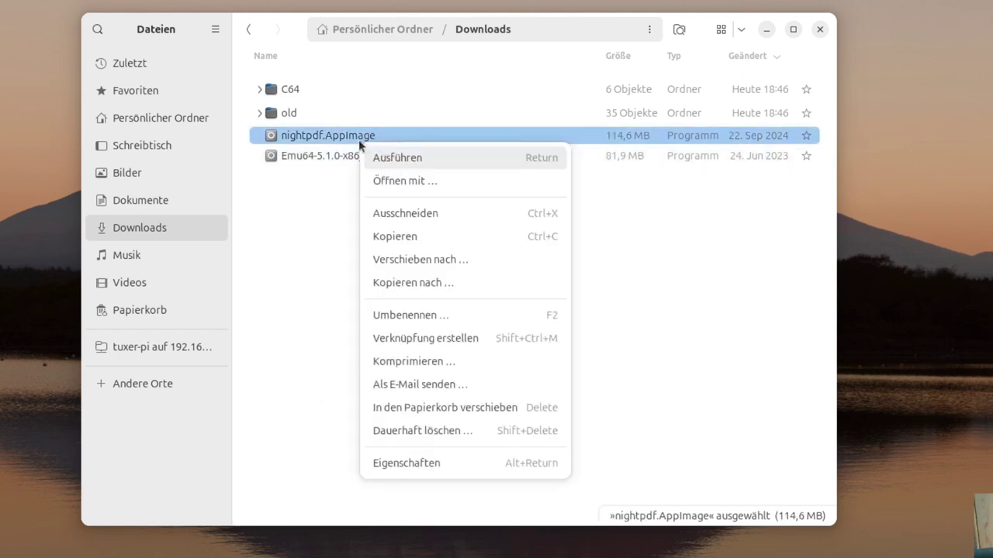
click(434, 463)
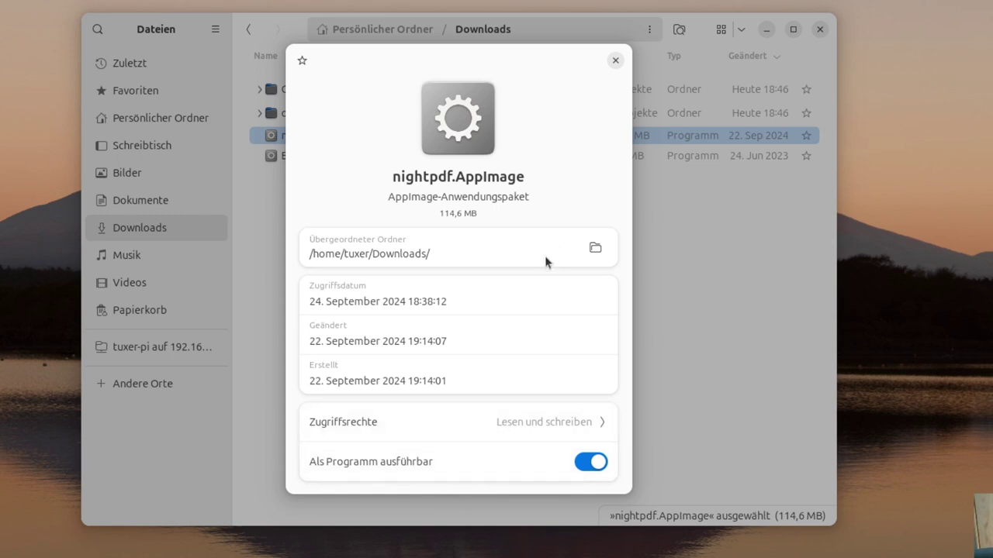
click(613, 62)
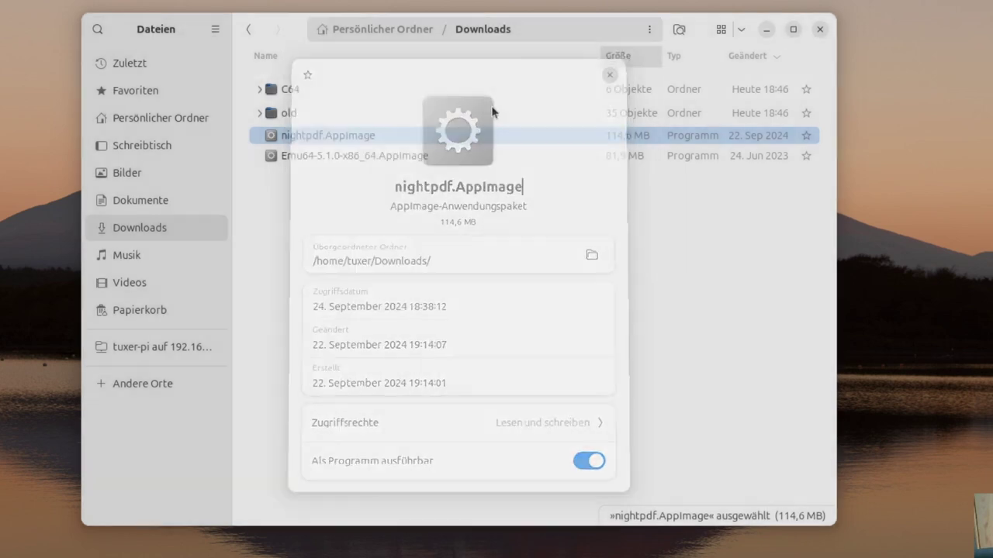
Check the properties of Emu64-5.1.0-x86_64.AppImage for its executable permission.
right_click(396, 156)
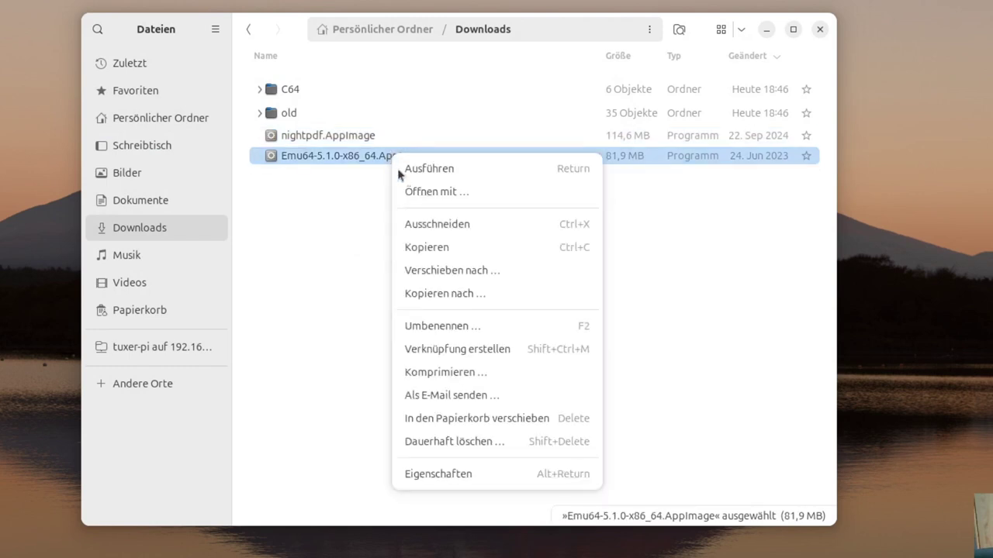
click(450, 479)
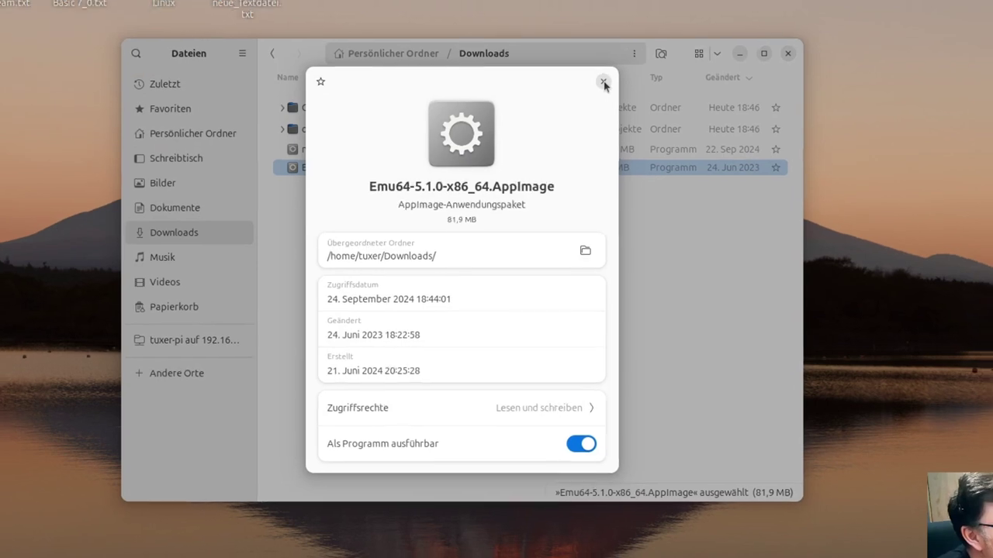
click(615, 60)
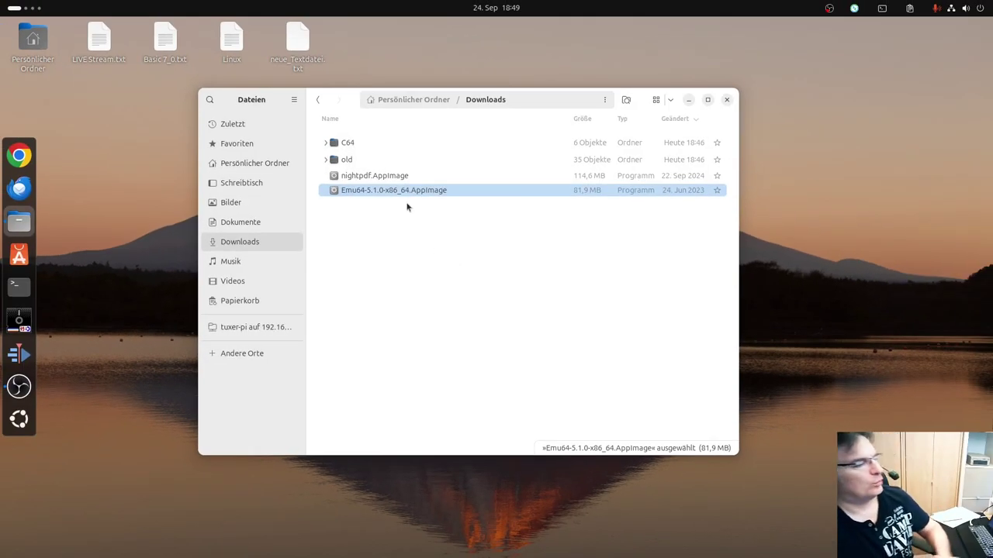
Show hidden files in the home folder and open the .local/share directory.
click(423, 102)
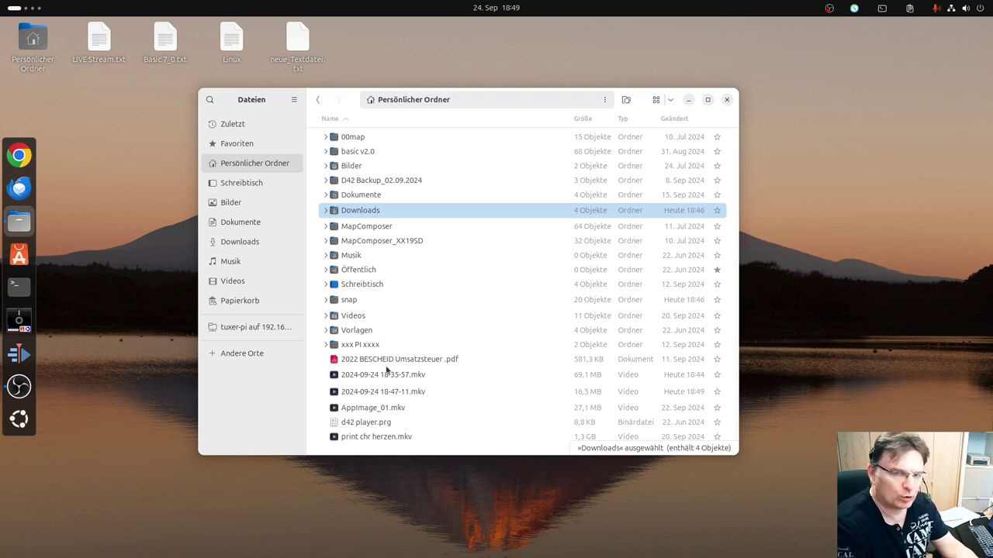
key(Escape)
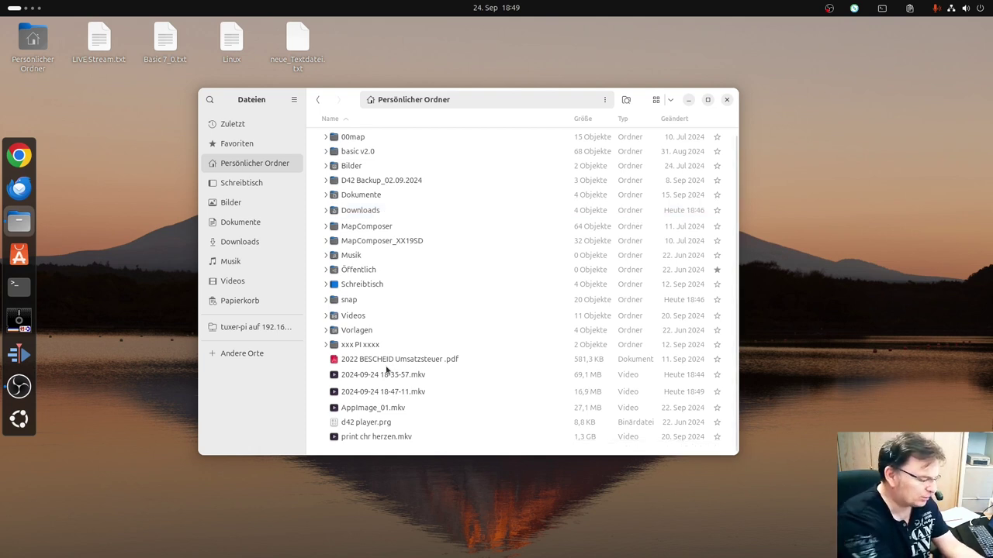
key(ctrl+h)
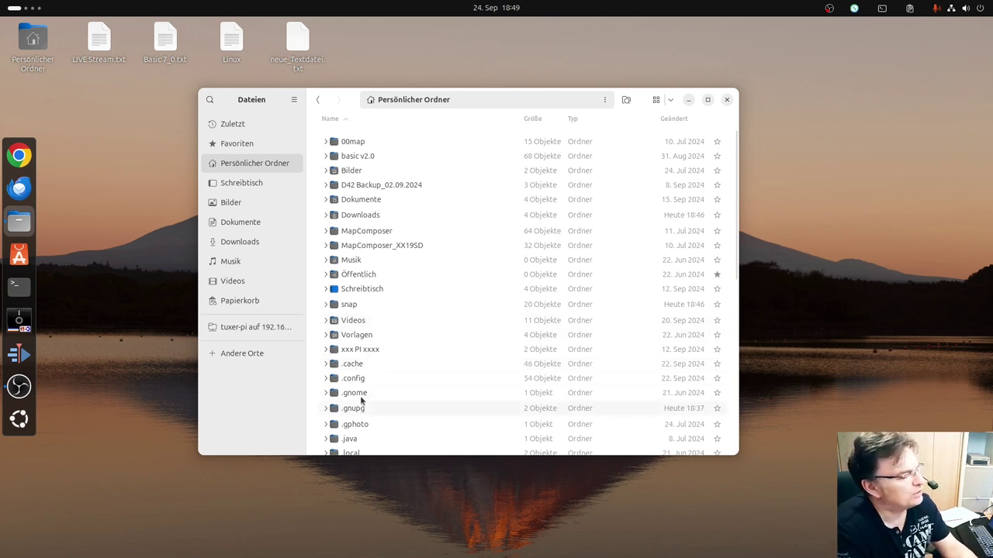
scroll(373, 341, down, 3)
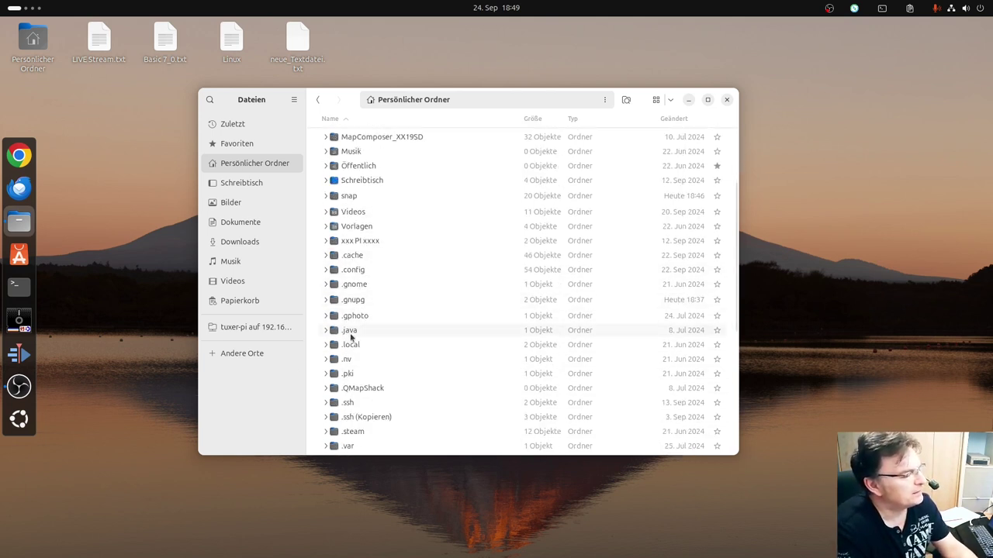
double_click(358, 345)
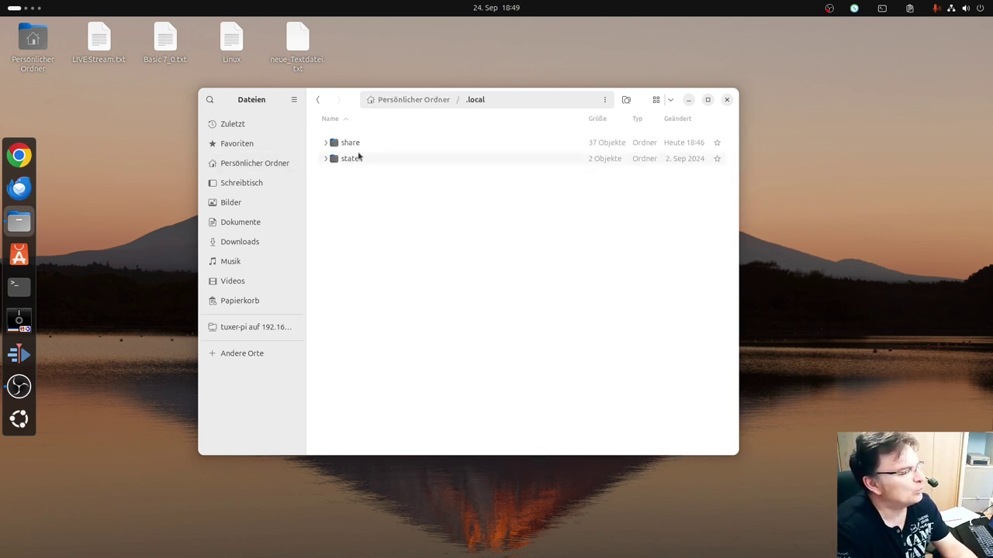
double_click(353, 144)
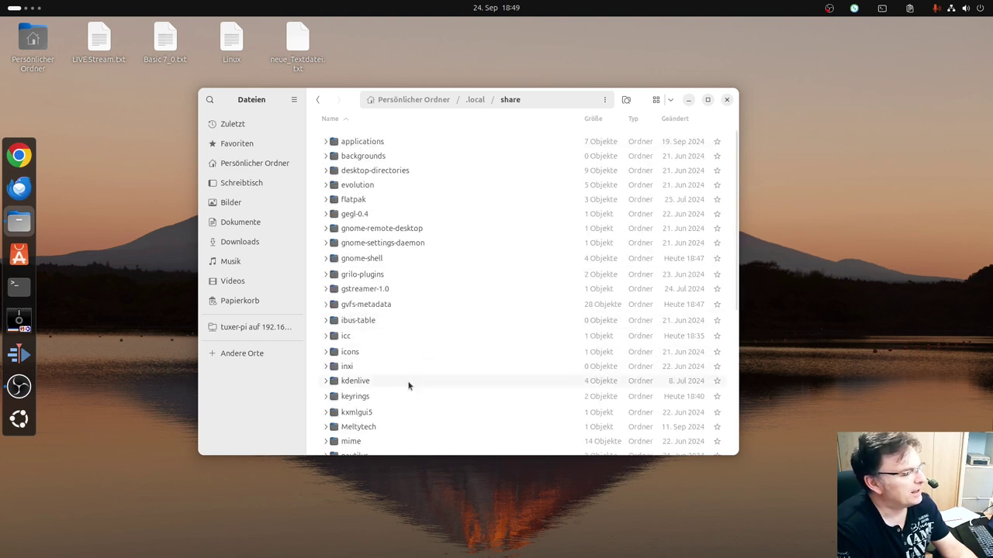
Create a new folder named emu64 in .local/share.
click(366, 385)
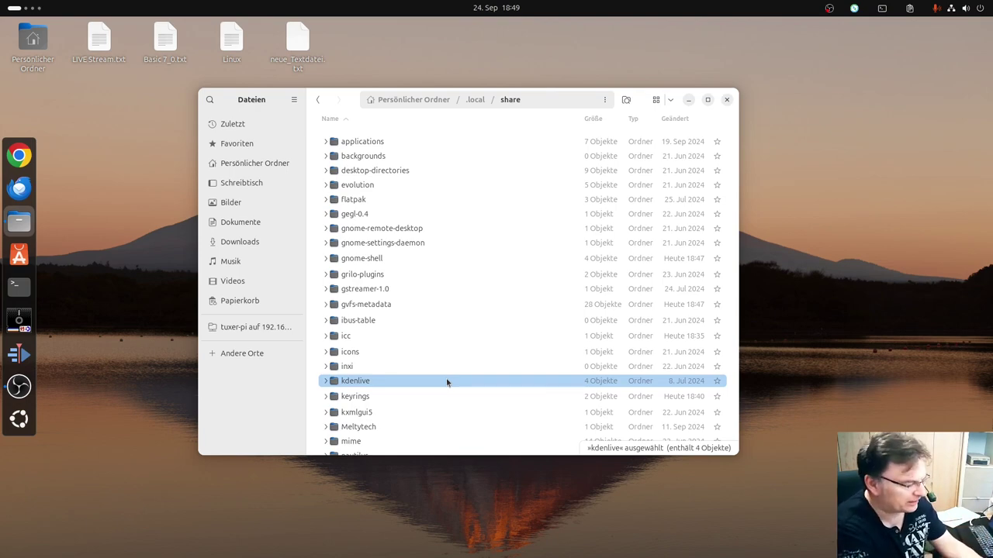
key(ctrl+shift+n)
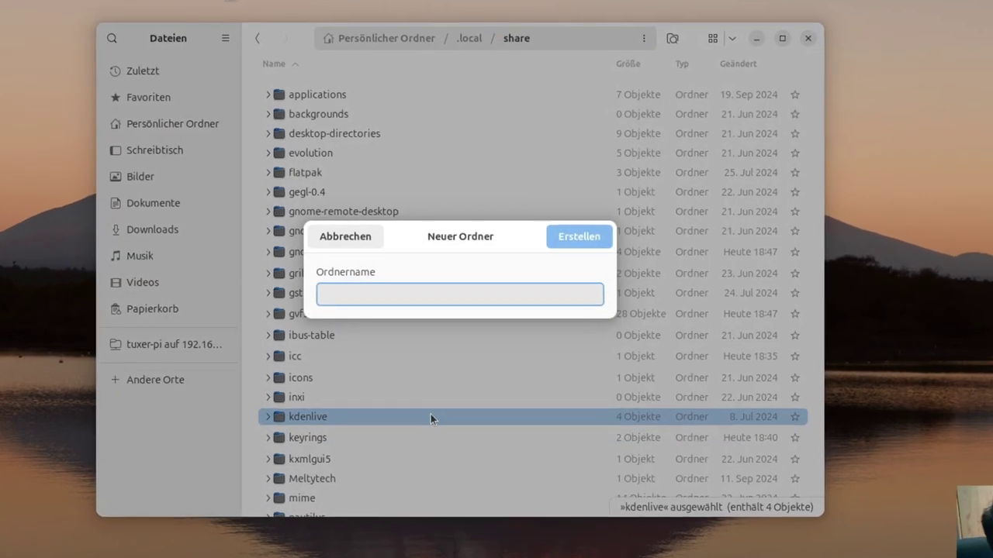
text(e)
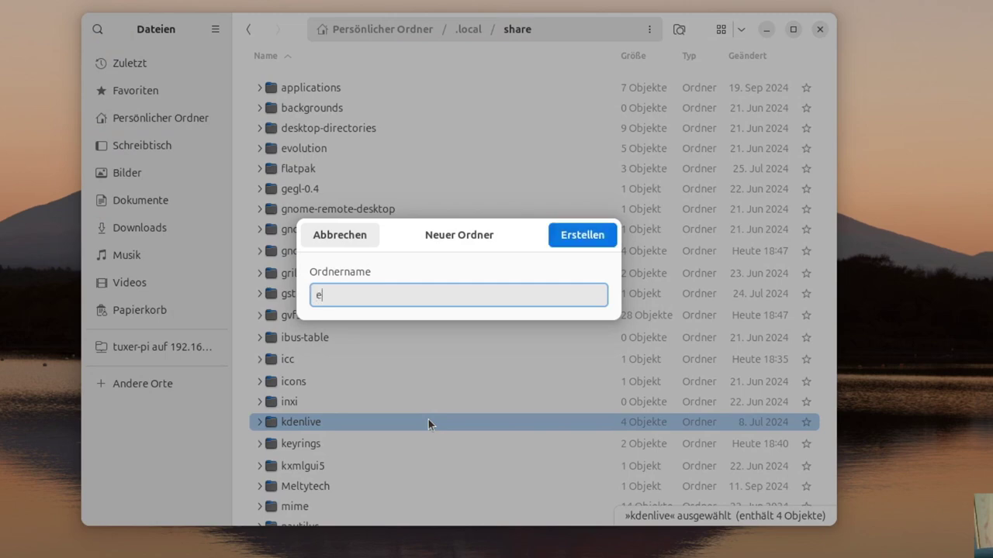
text(mu64)
key(Return)
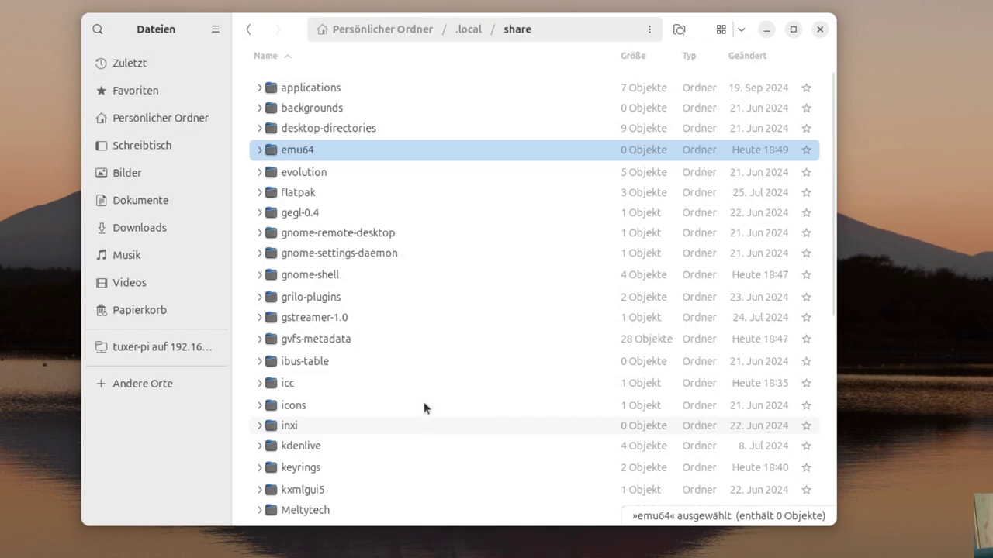
Create a new folder named nightpdf in .local/share.
click(389, 339)
key(ctrl+shift+n)
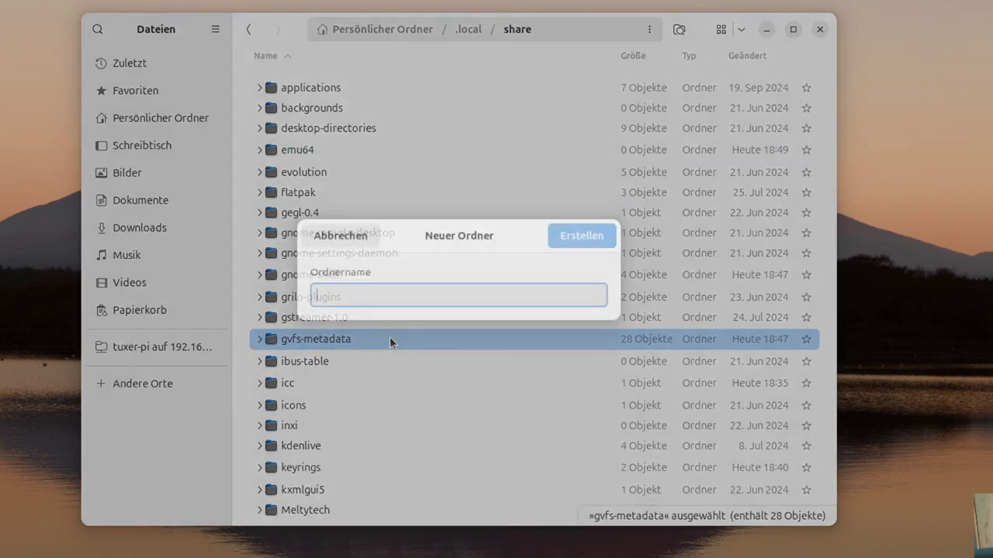
text(nigh)
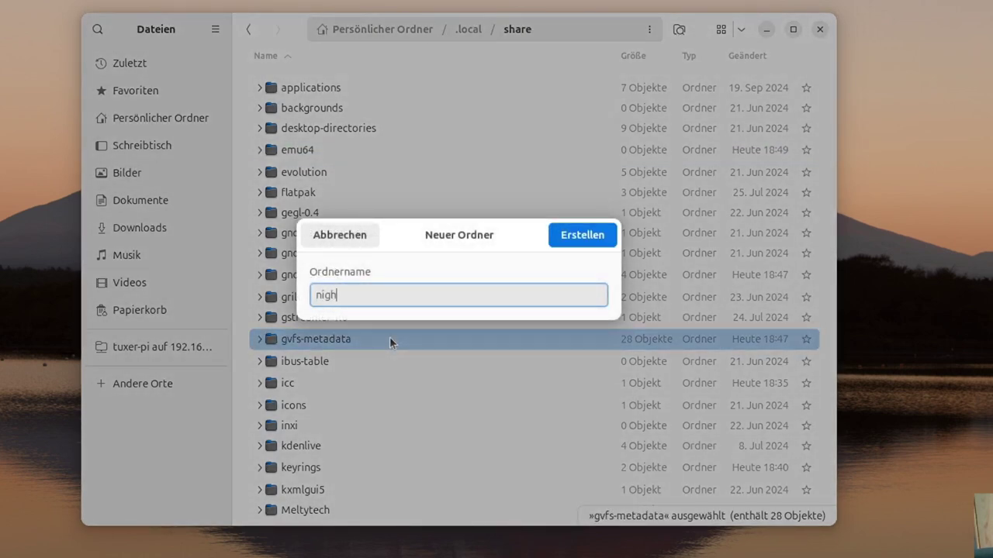
text(tpdf)
key(Return)
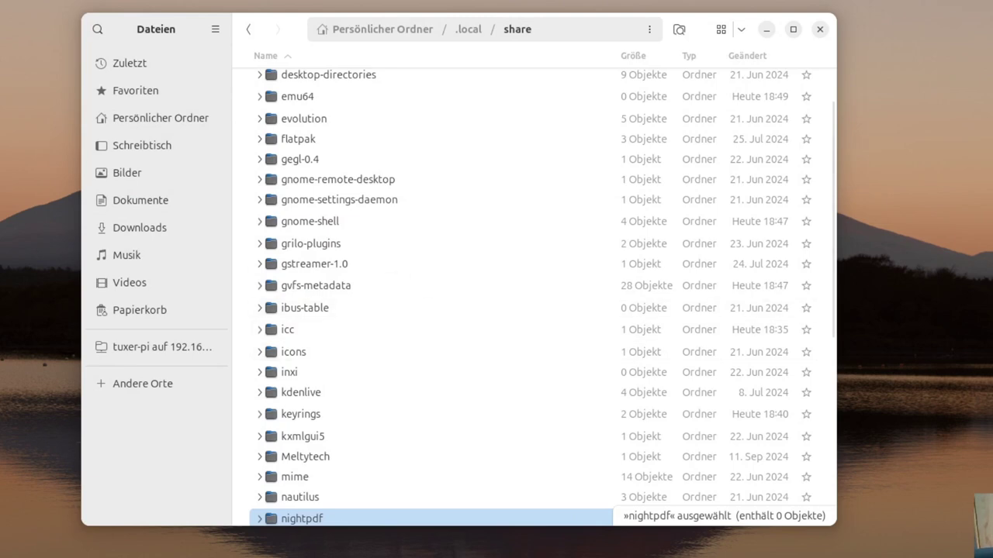
Open a second file manager window and show the Downloads folder in it.
key(ctrl+n)
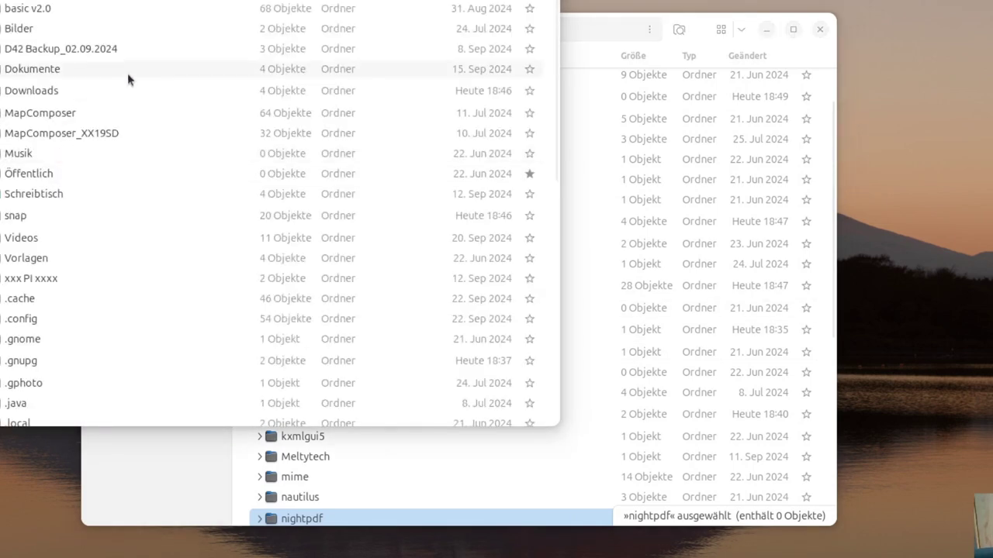
click(44, 92)
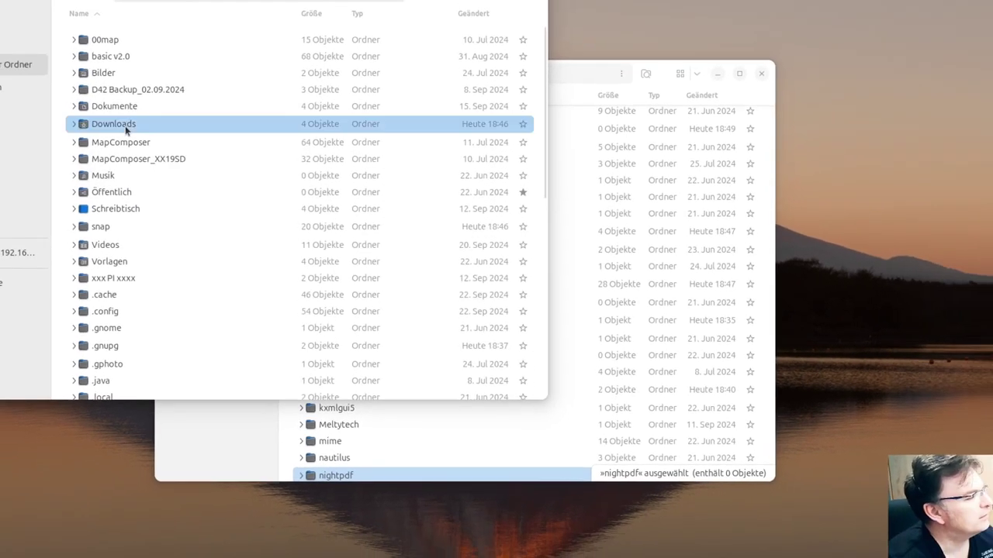
double_click(124, 126)
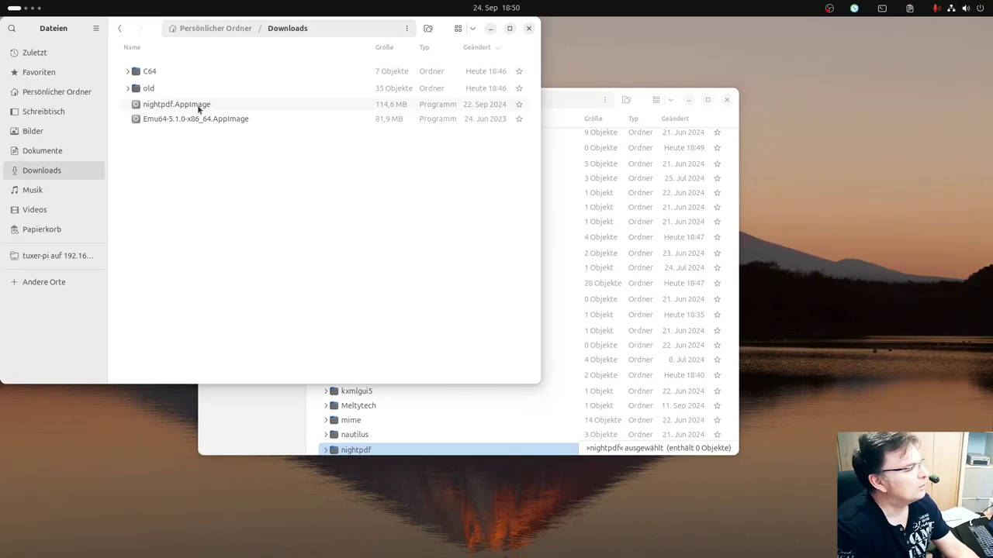
Move nightpdf.AppImage from Downloads into the nightpdf folder in .local/share.
click(157, 81)
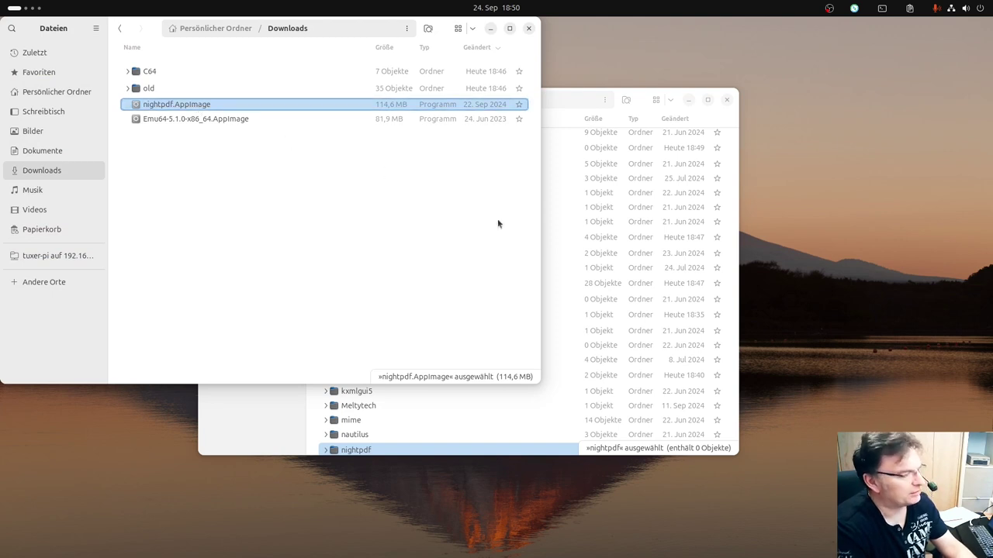
click(557, 301)
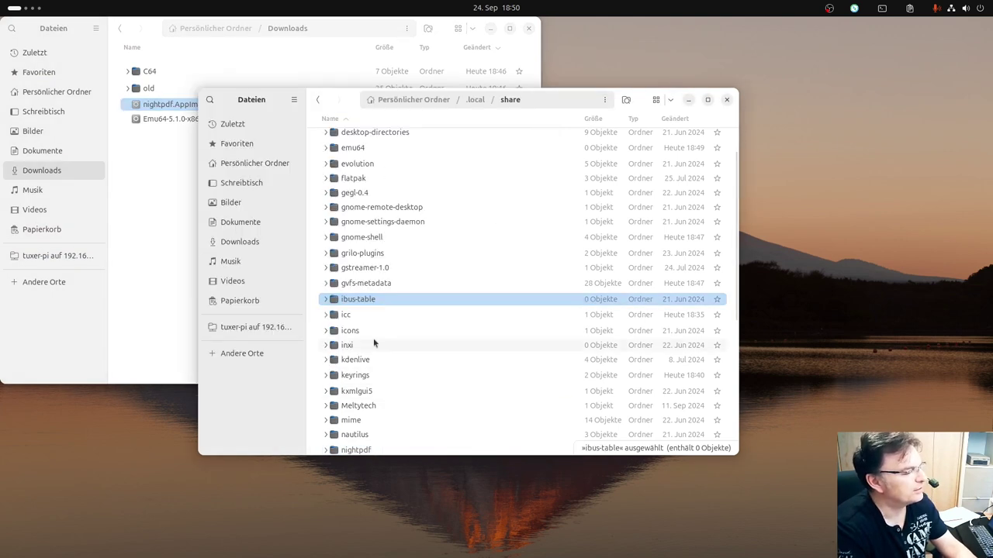
scroll(375, 341, down, 6)
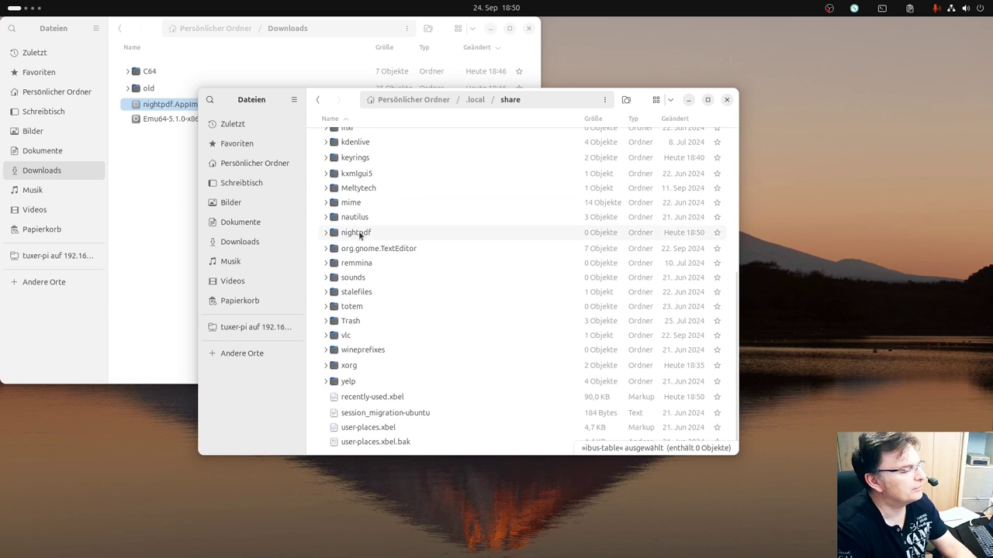
double_click(359, 233)
key(ctrl+v)
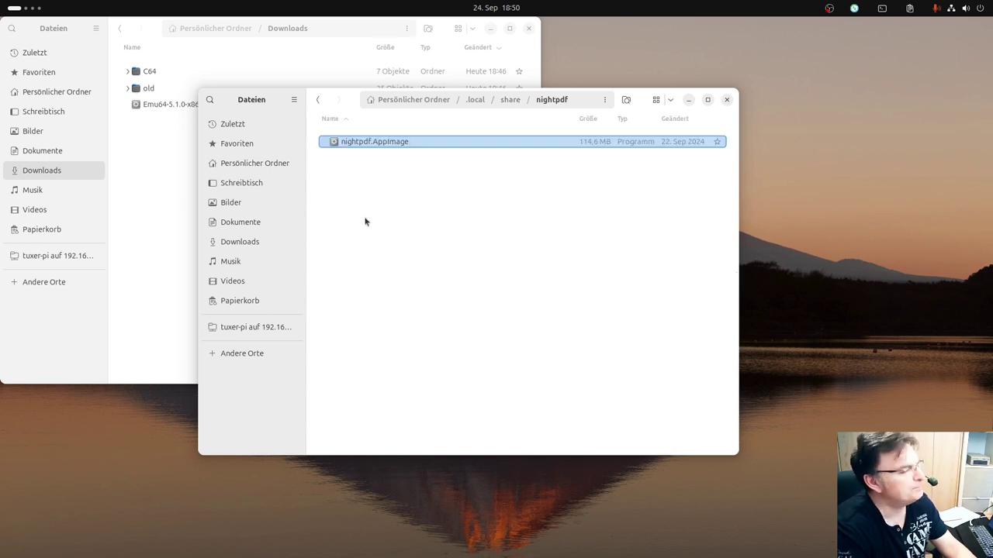
Move Emu64-5.1.0-x86_64.AppImage from Downloads into the emu64 folder in .local/share.
click(177, 111)
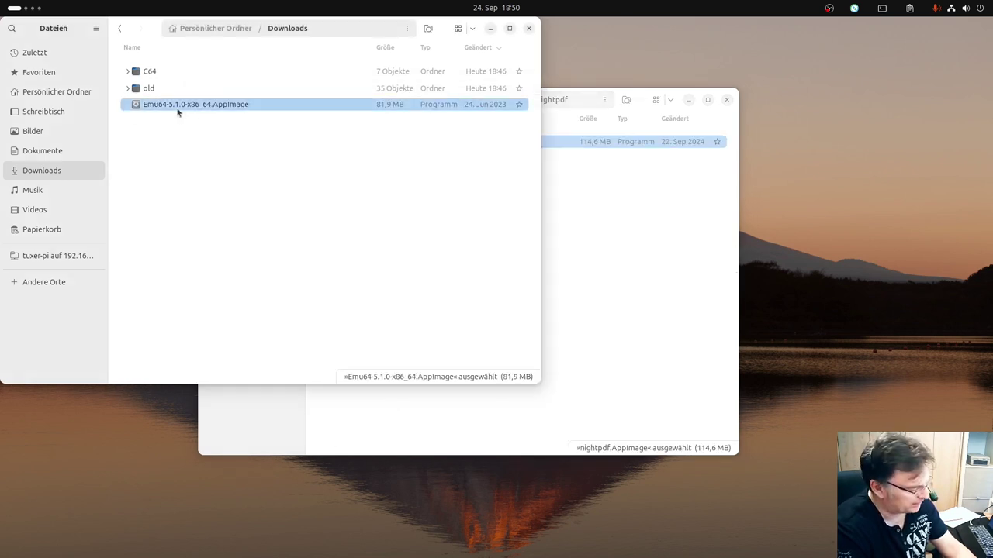
click(561, 173)
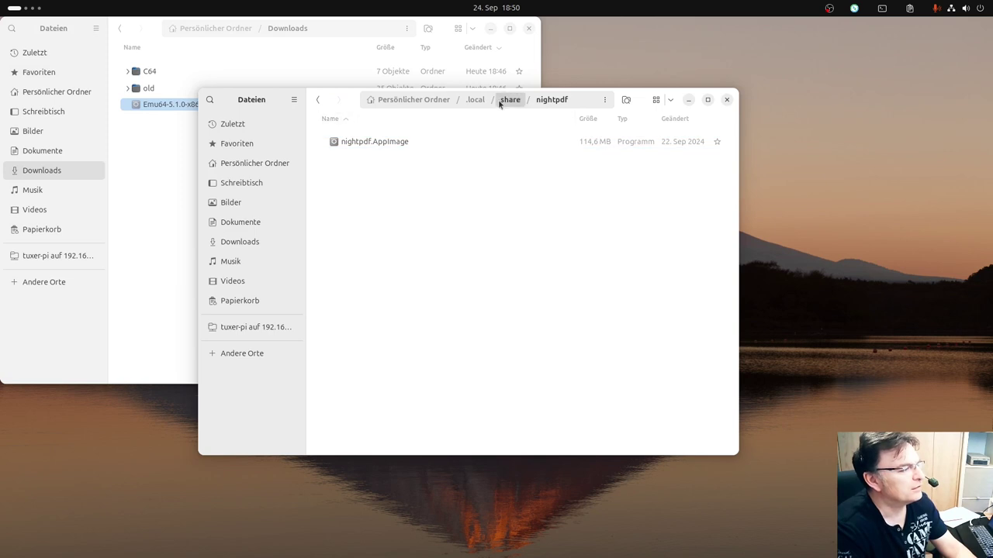
click(500, 101)
scroll(347, 220, up, 6)
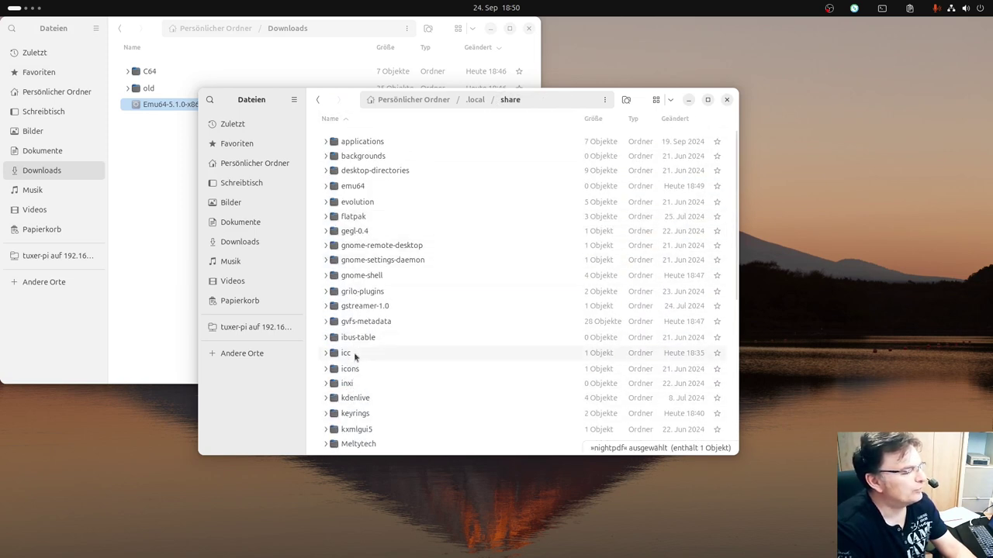
double_click(353, 186)
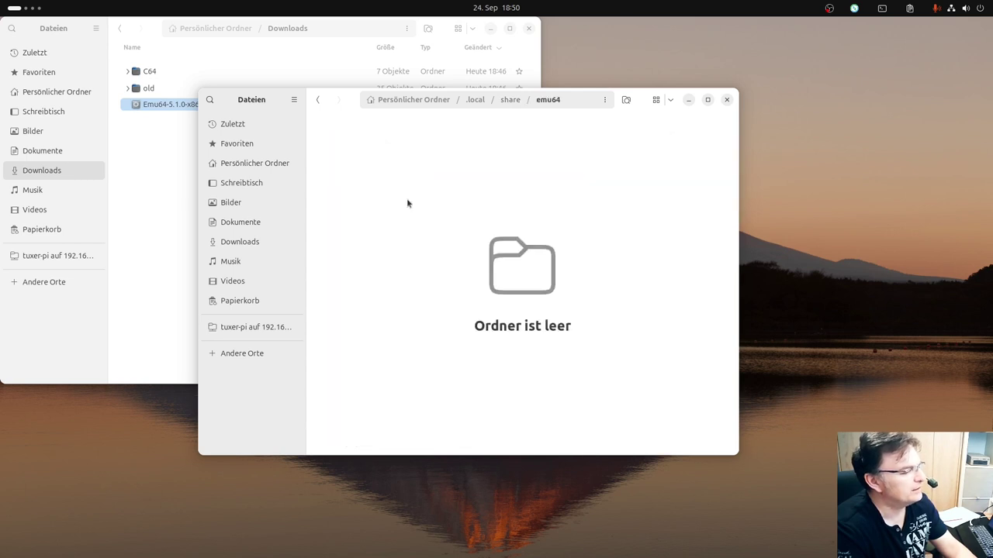
key(ctrl+v)
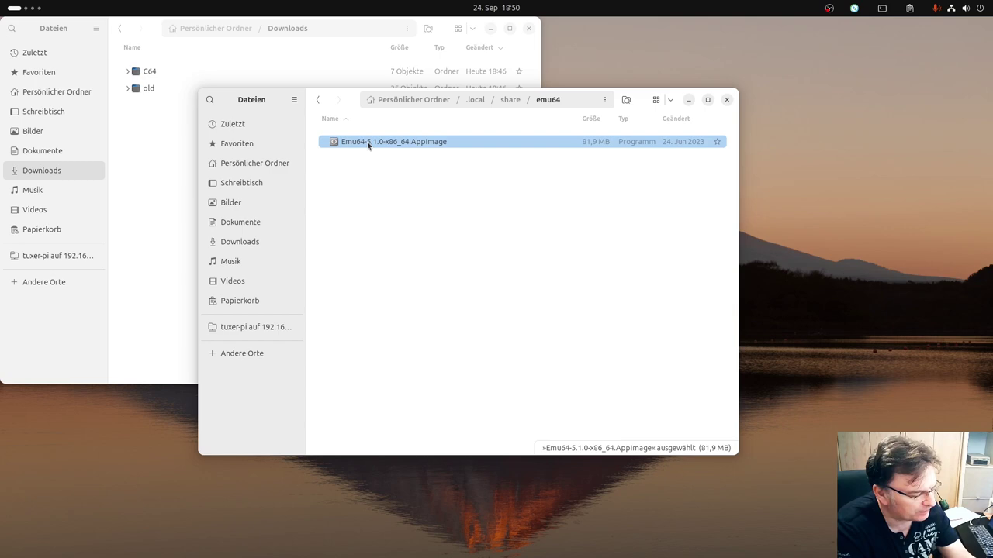
Launch the Emu64 AppImage and take an area screenshot framed tightly around its splash-screen computer logo.
key(Print)
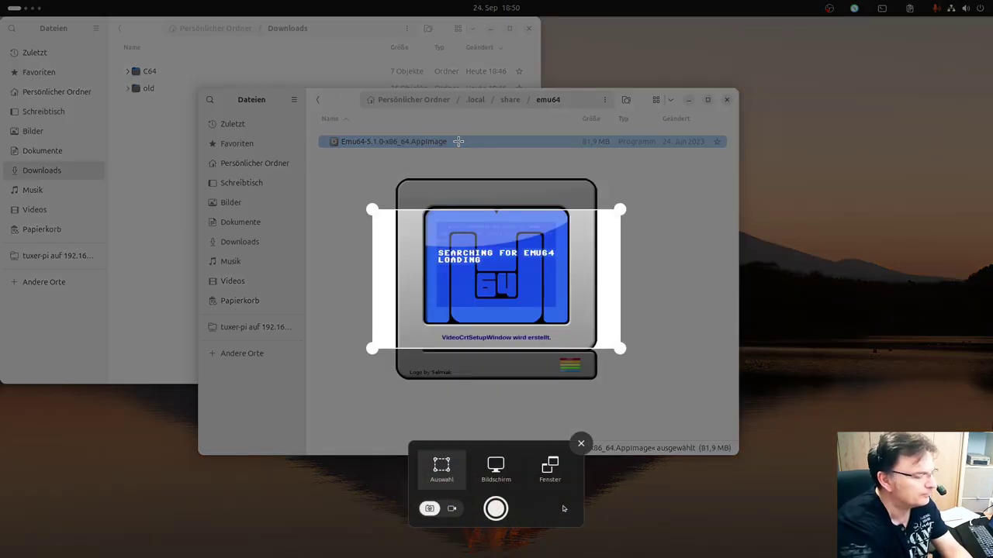
drag(616, 207, 602, 171)
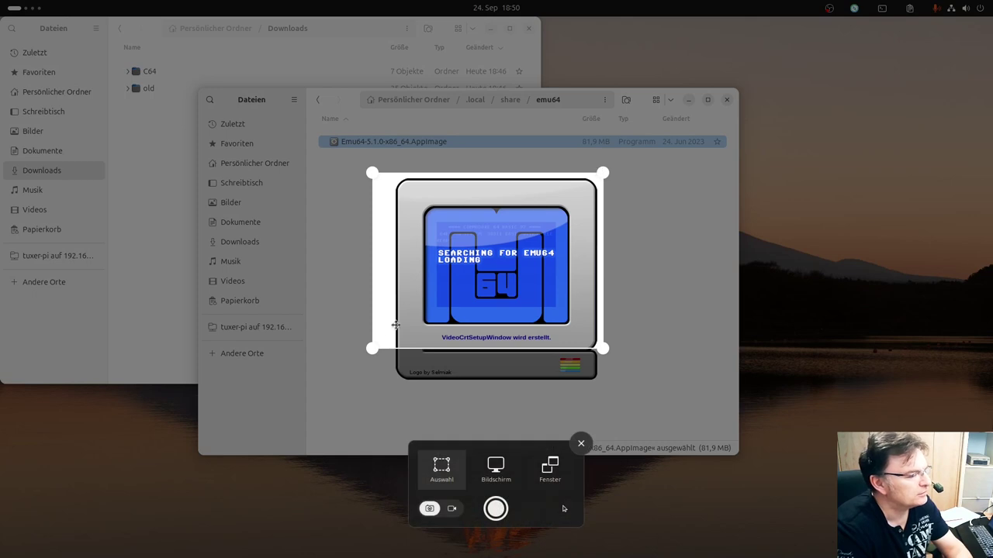
drag(372, 349, 385, 385)
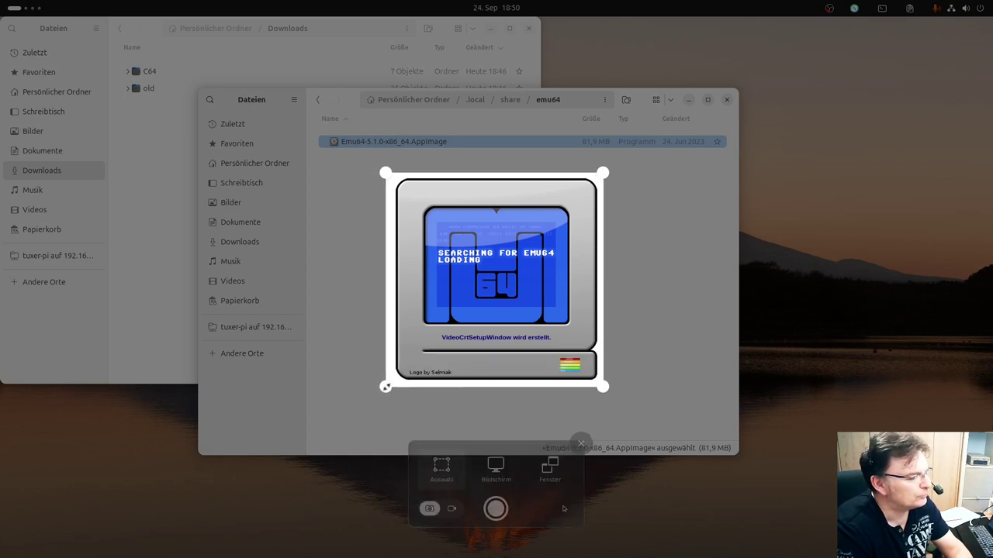
click(496, 508)
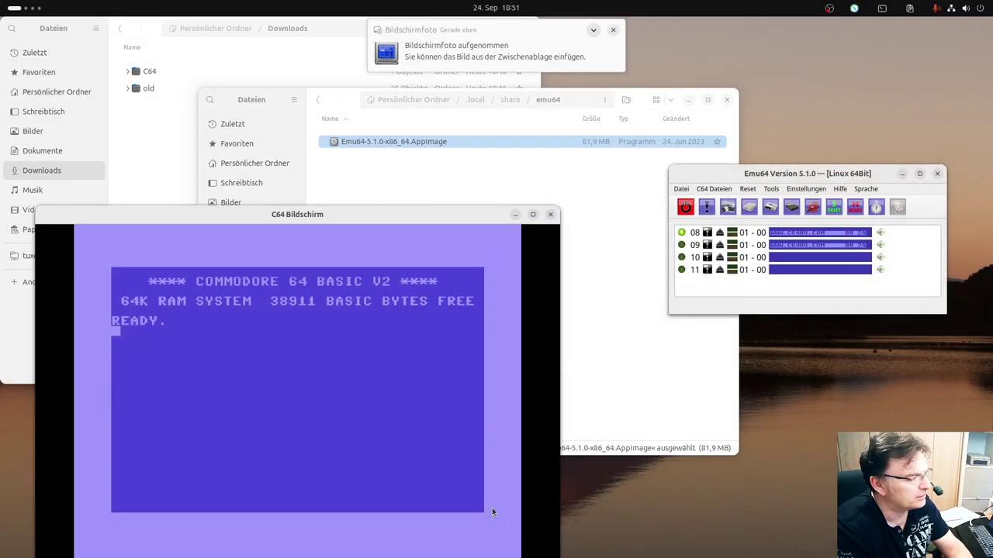
Open the captured splash screenshot in GNU Image Manipulation Program and close the C64 emulator window.
click(481, 58)
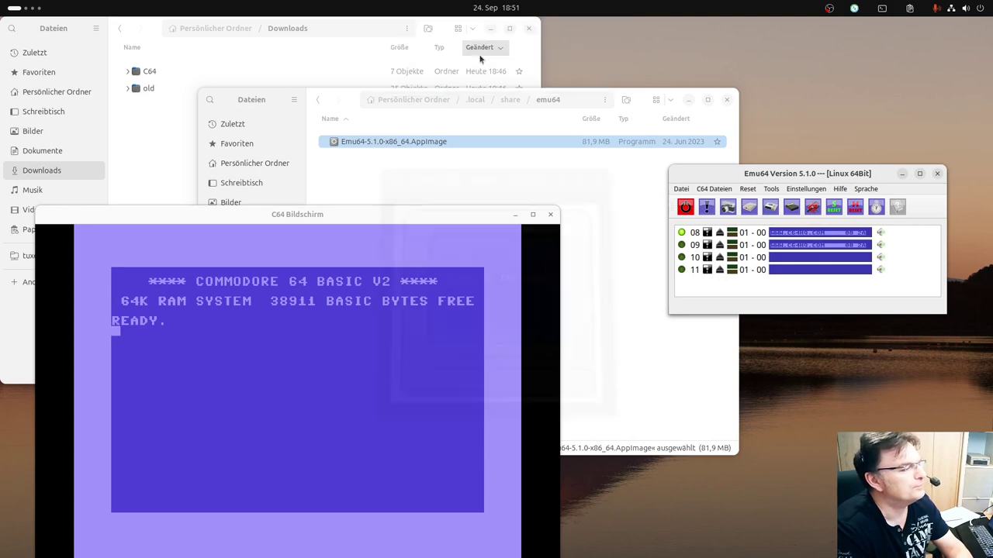
right_click(477, 264)
click(530, 272)
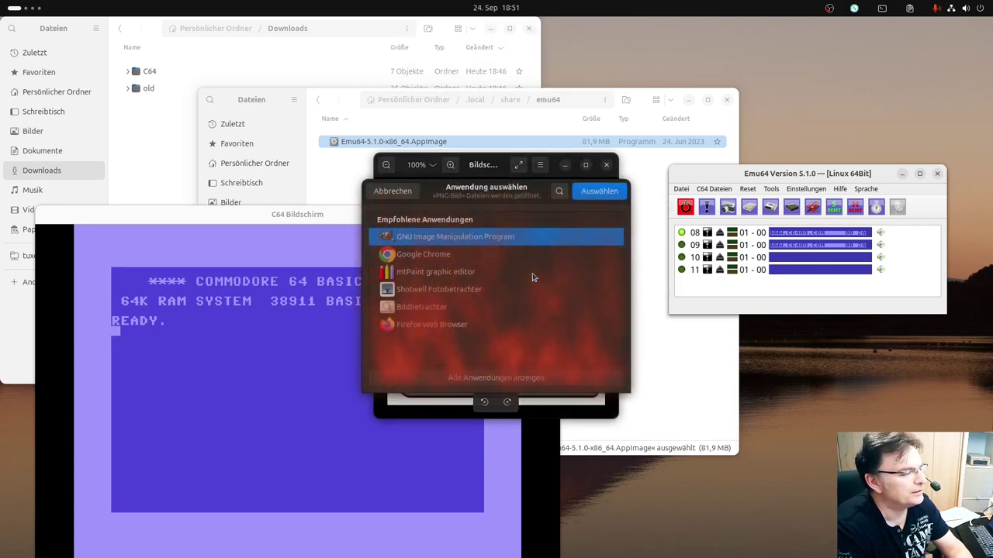
click(600, 190)
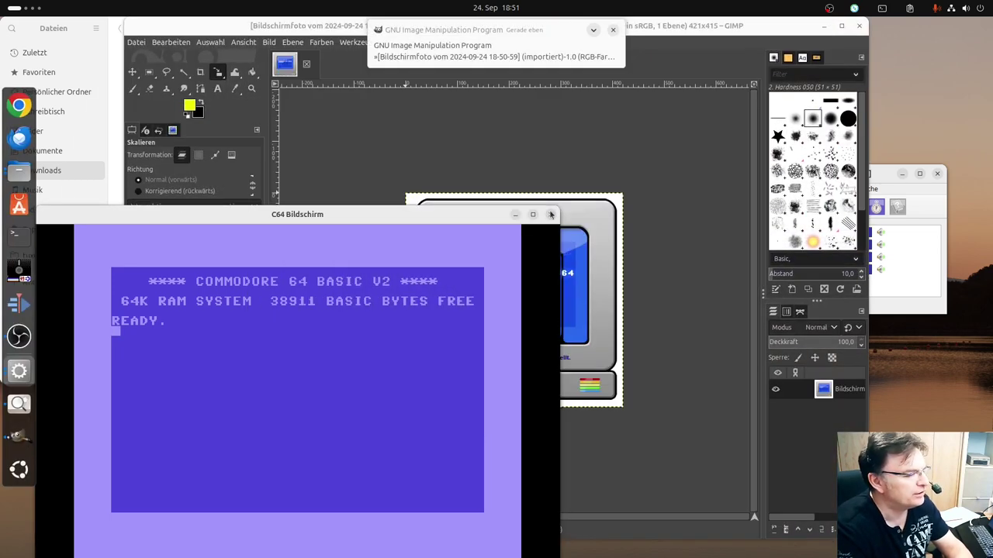
click(550, 214)
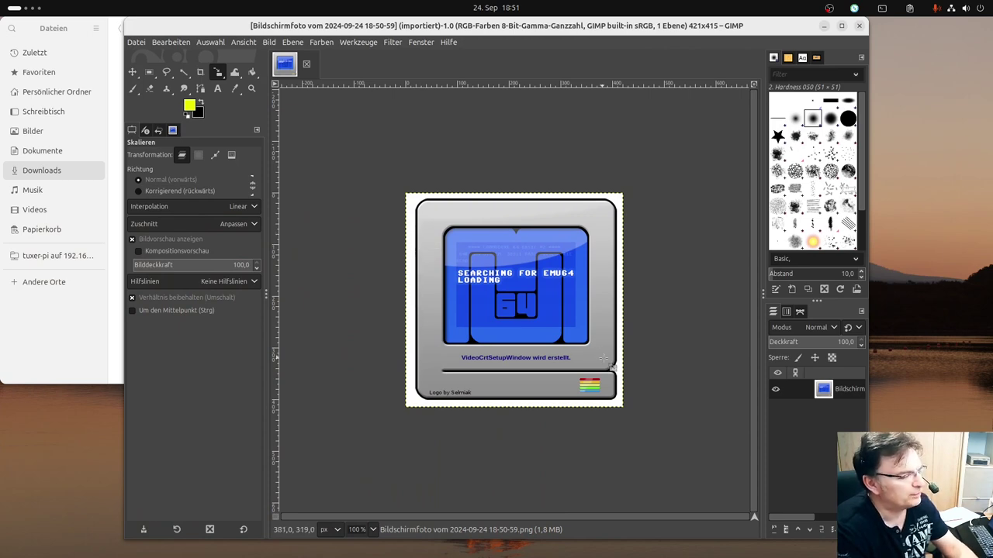
Lasso around the computer logo with Free Select, cut it out and paste it as a new image.
ctrl+scroll(609, 347, up, 1)
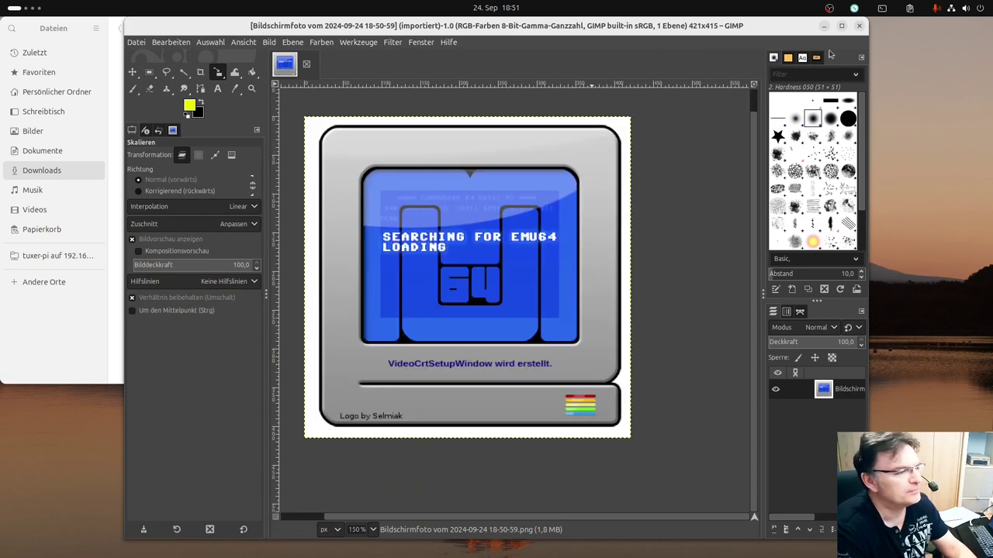
click(842, 27)
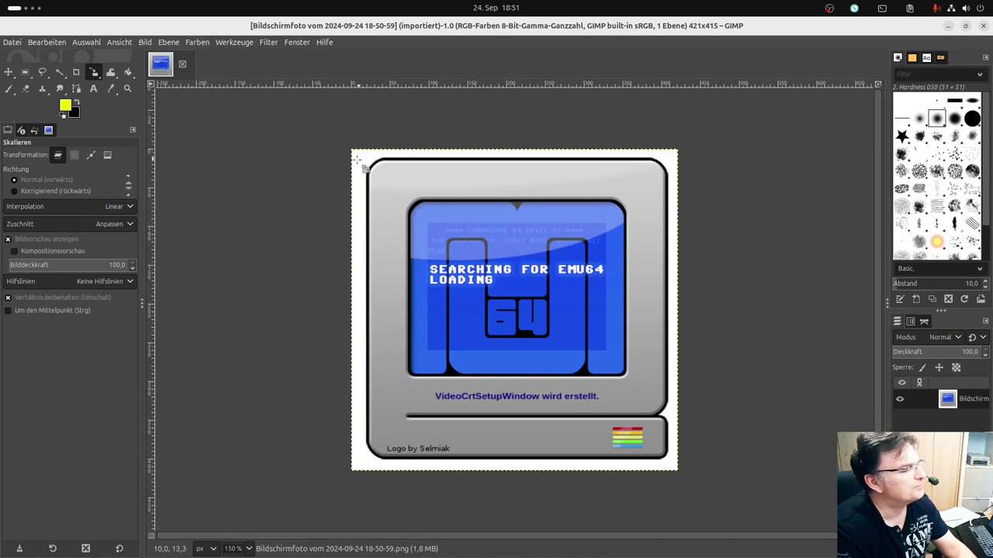
click(43, 74)
mouse_move(341, 163)
mouse_down()
mouse_move(372, 116)
mouse_move(667, 133)
mouse_move(751, 363)
mouse_move(605, 502)
mouse_move(384, 473)
mouse_move(322, 214)
mouse_move(341, 163)
mouse_up()
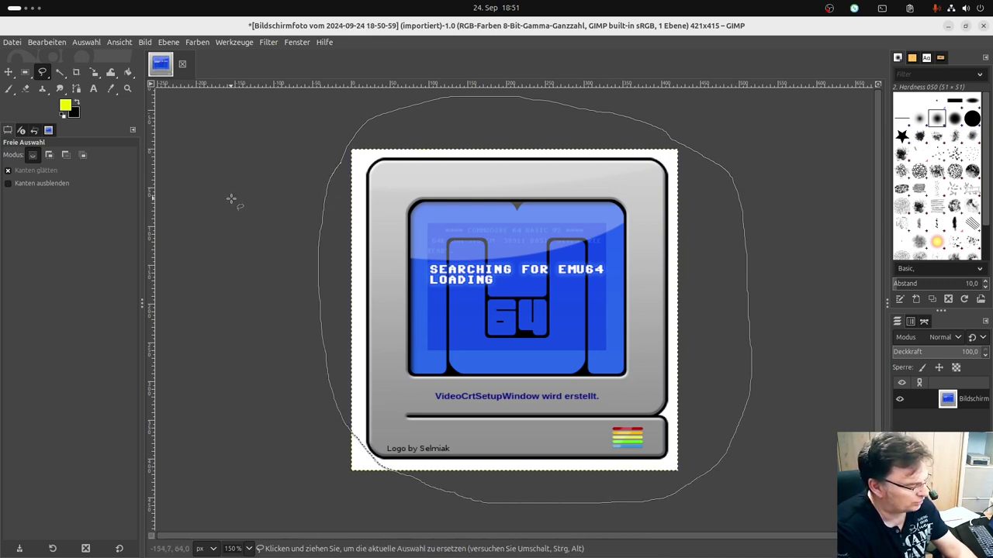
key(ctrl+x)
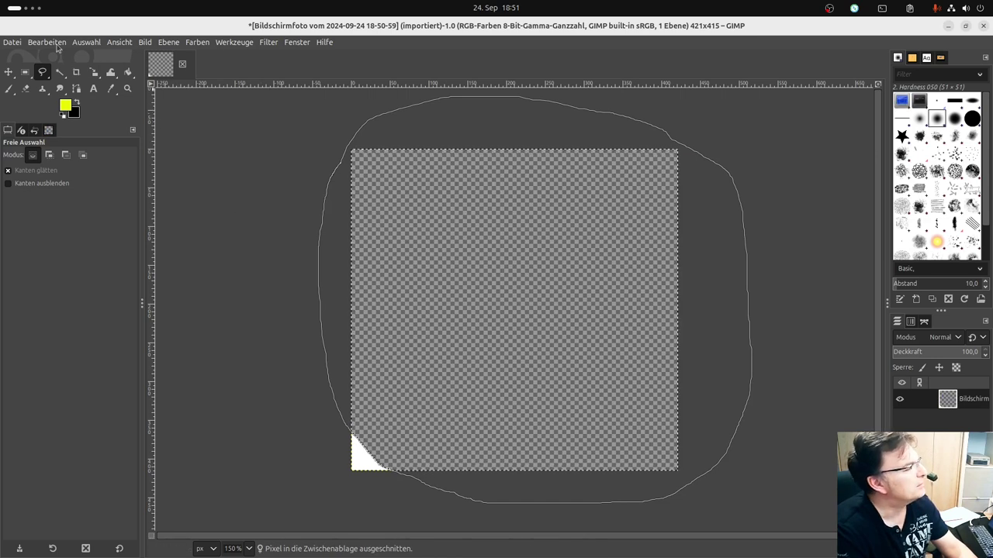
click(58, 44)
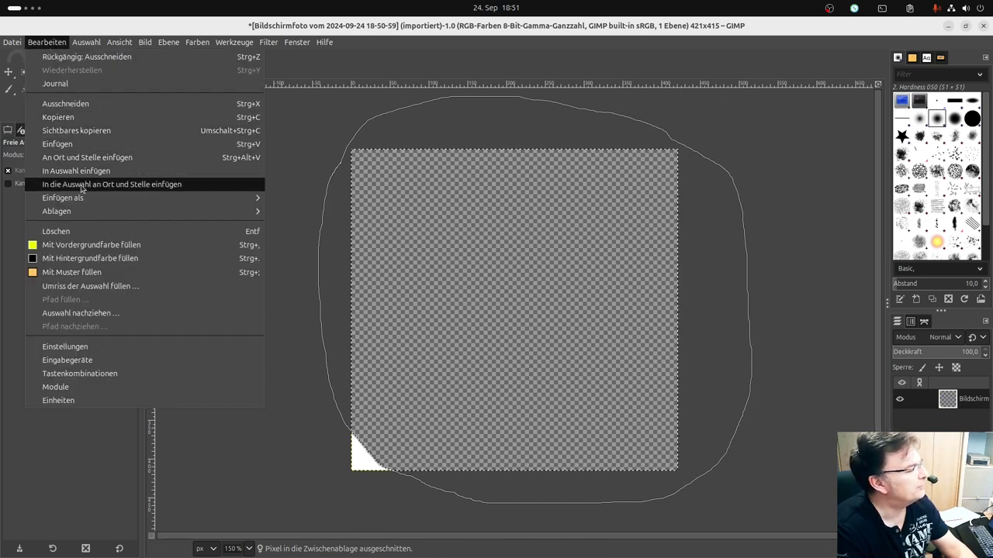
mouse_move(82, 198)
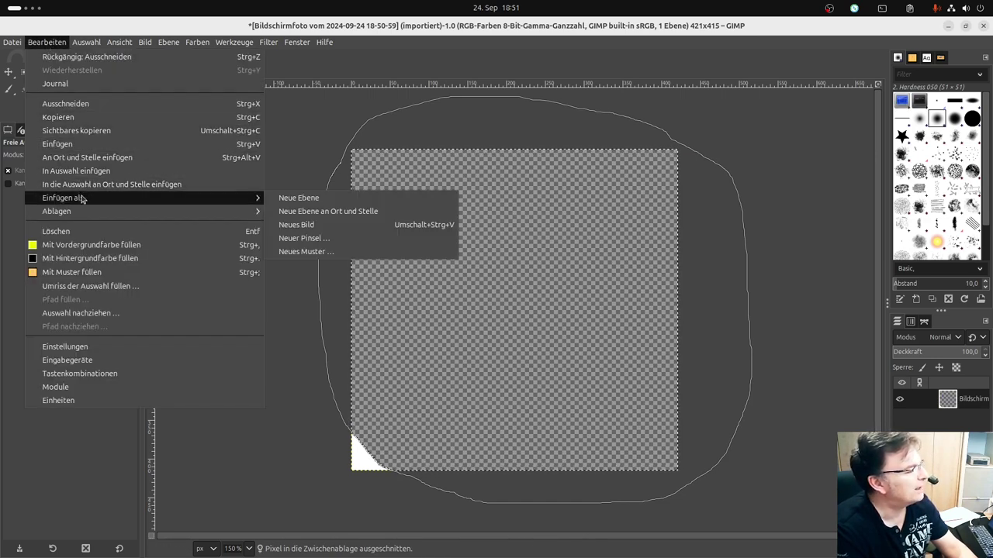
click(314, 230)
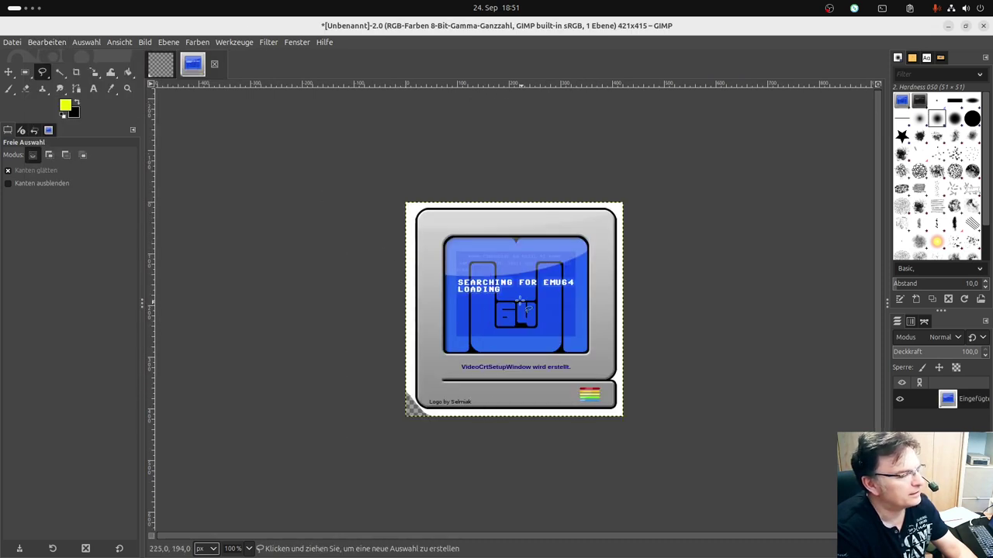
Select the white border around the computer logo with Fuzzy Select and delete it to transparency.
key(minus)
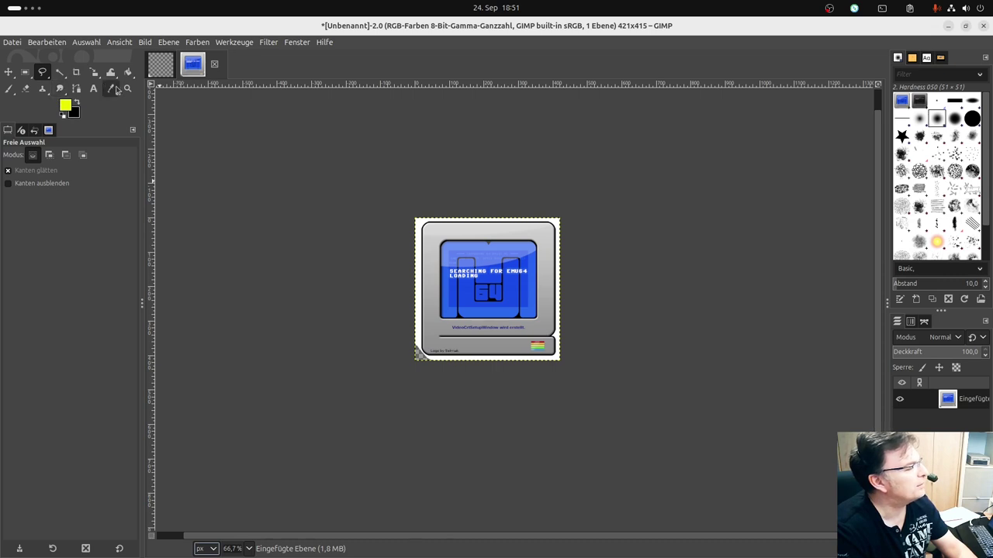
click(59, 72)
click(421, 350)
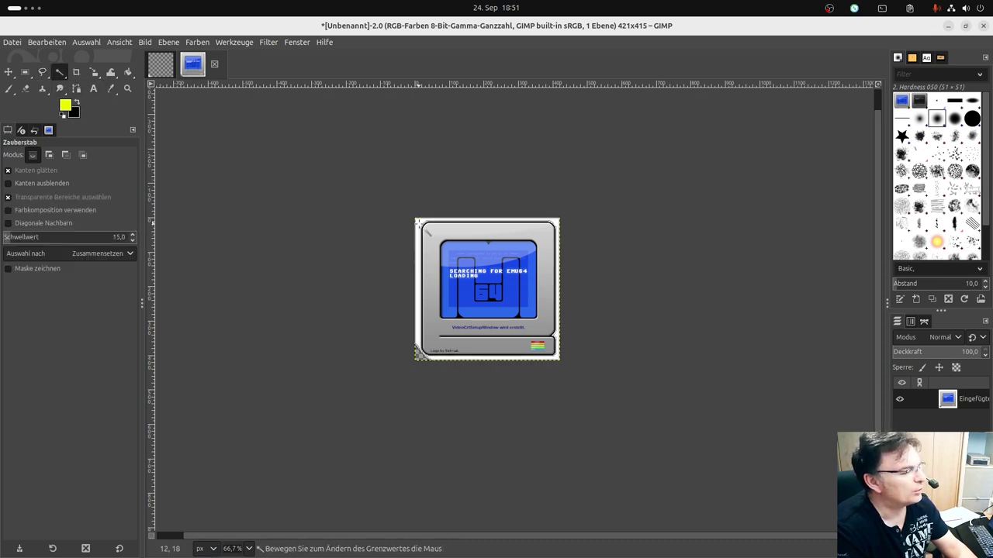
key(Delete)
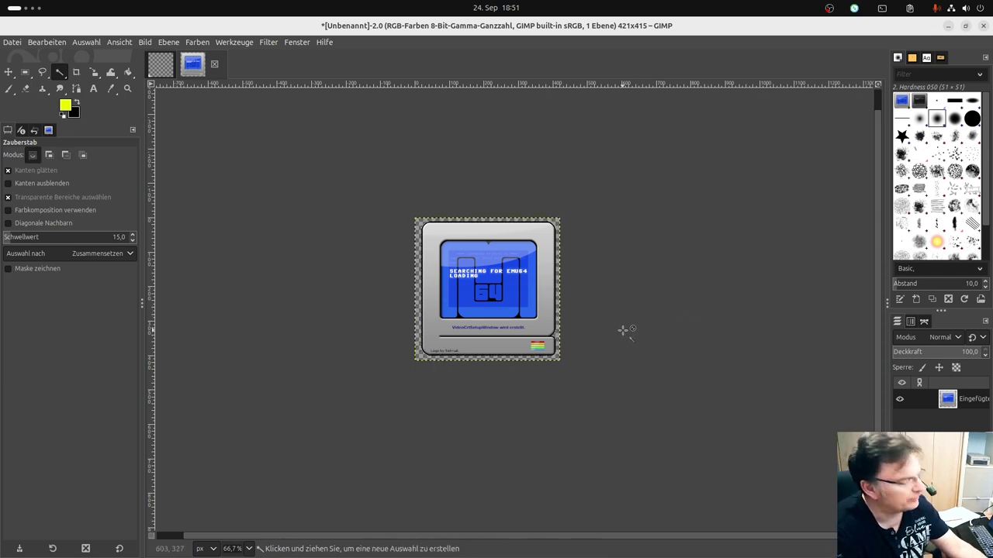
Select the logo with a tight rectangle of about 393 x 392 px, cut it and paste it as a new image.
scroll(517, 296, down, 3)
scroll(522, 284, up, 3)
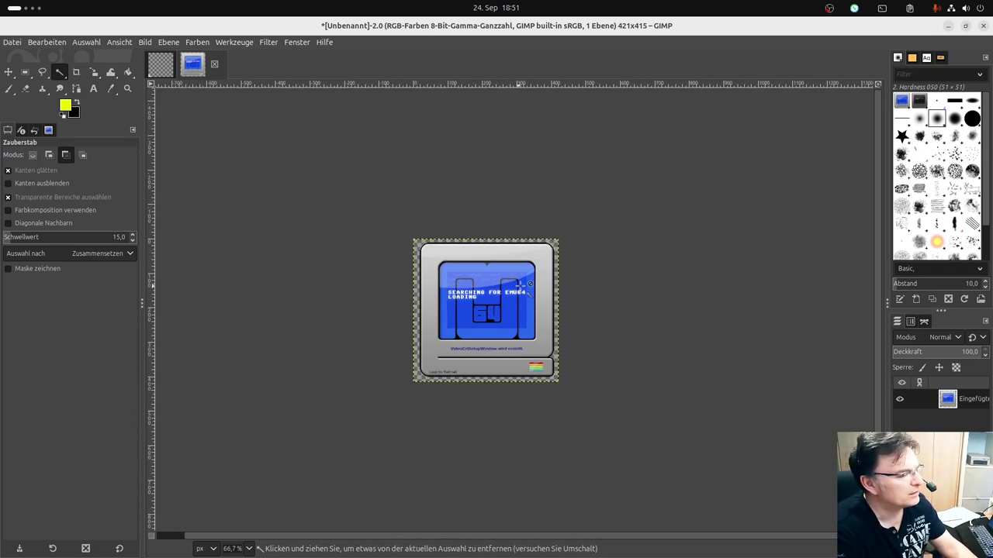
scroll(525, 287, up, 3)
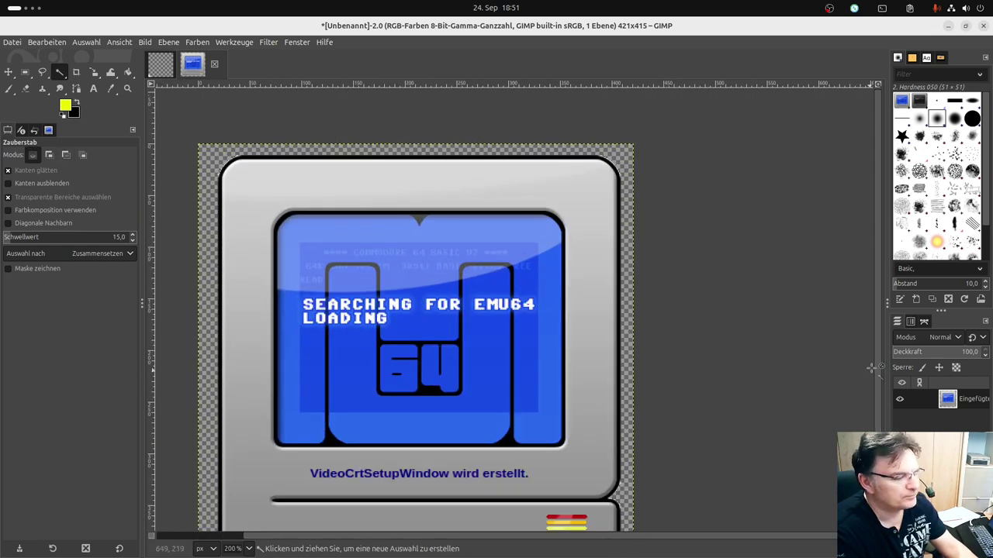
scroll(872, 369, down, 2)
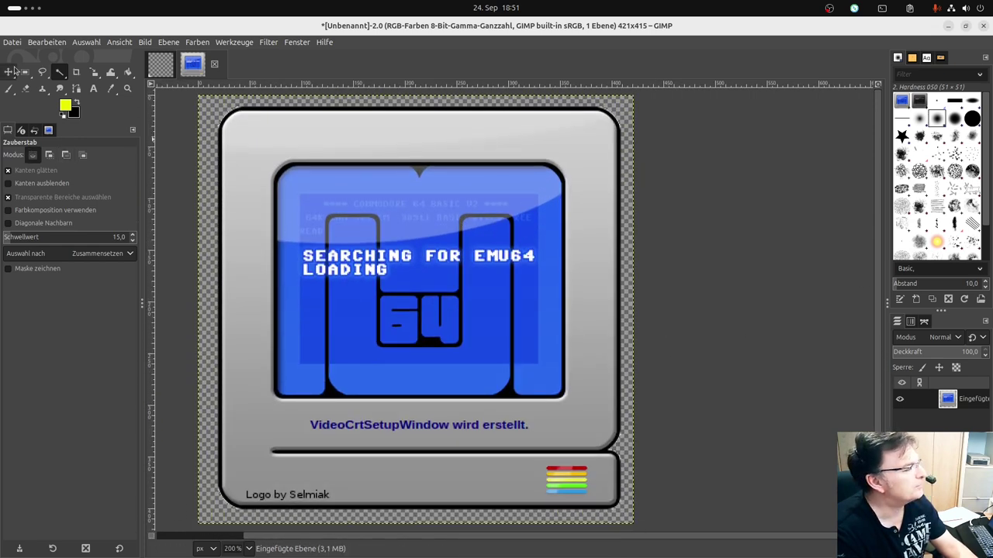
click(25, 72)
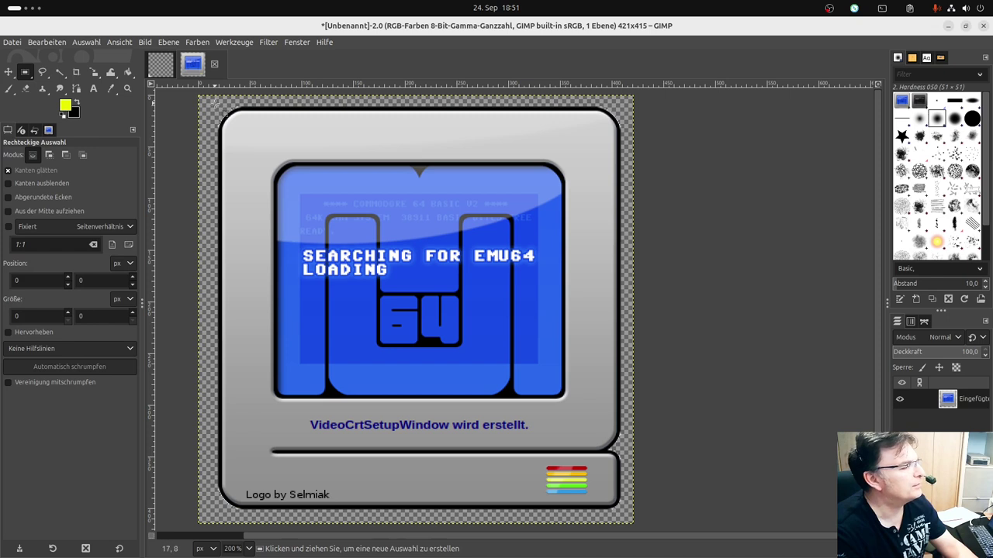
drag(216, 106, 622, 512)
key(ctrl+x)
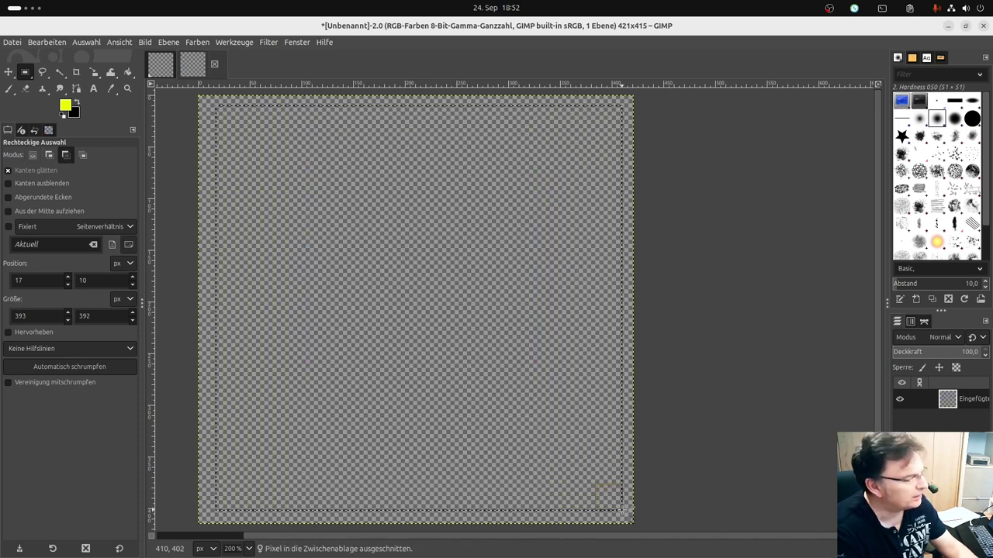
click(51, 43)
mouse_move(100, 198)
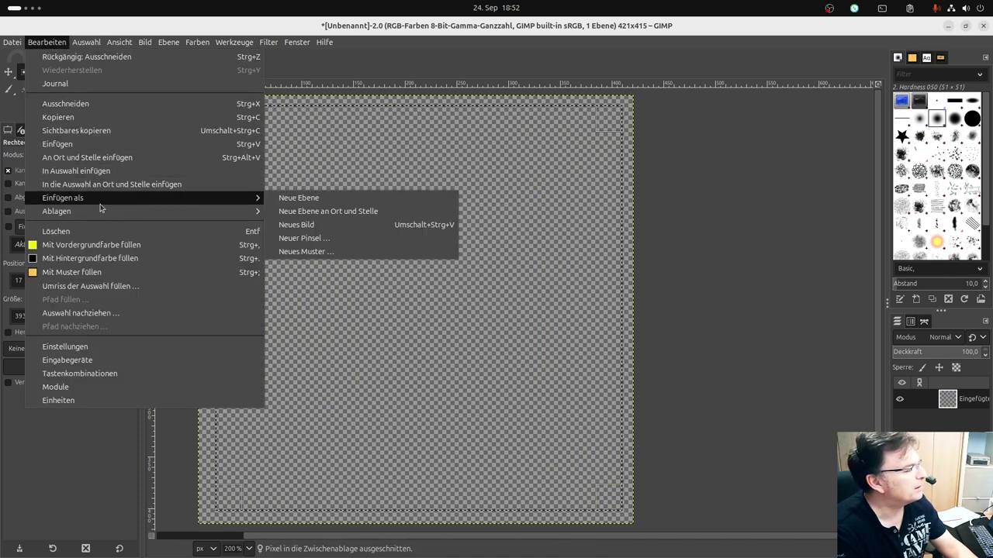
click(319, 225)
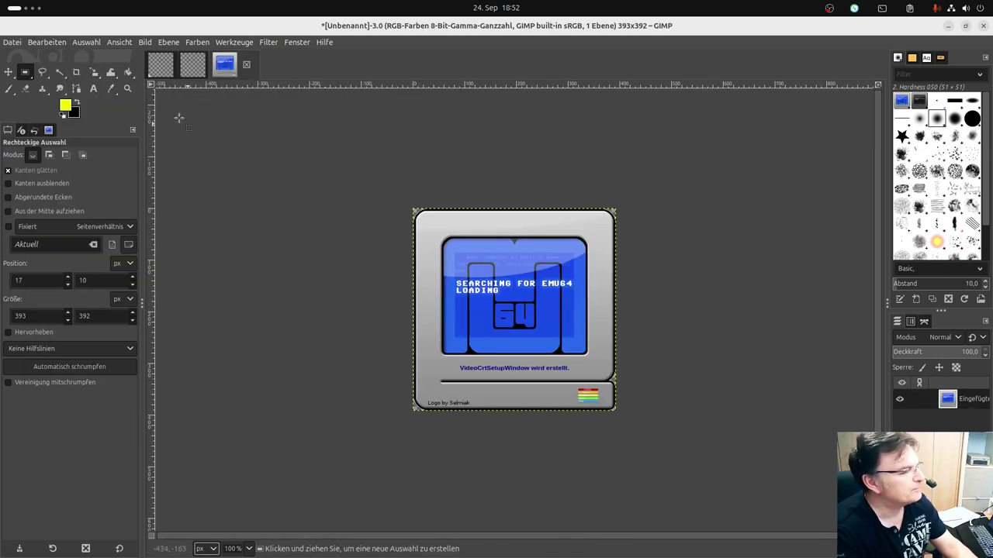
Start exporting the cropped computer logo as a new file and browse to the home folder.
click(13, 42)
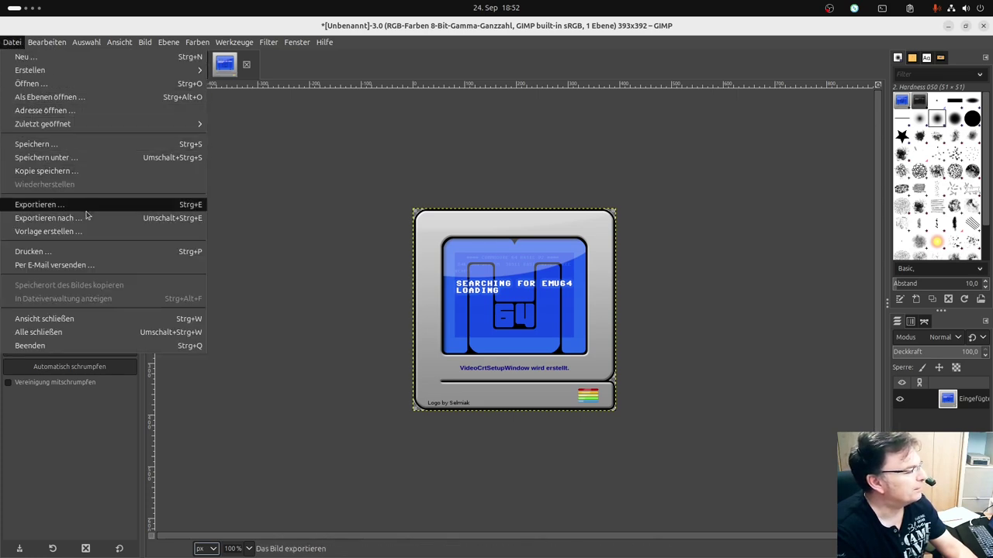
click(48, 219)
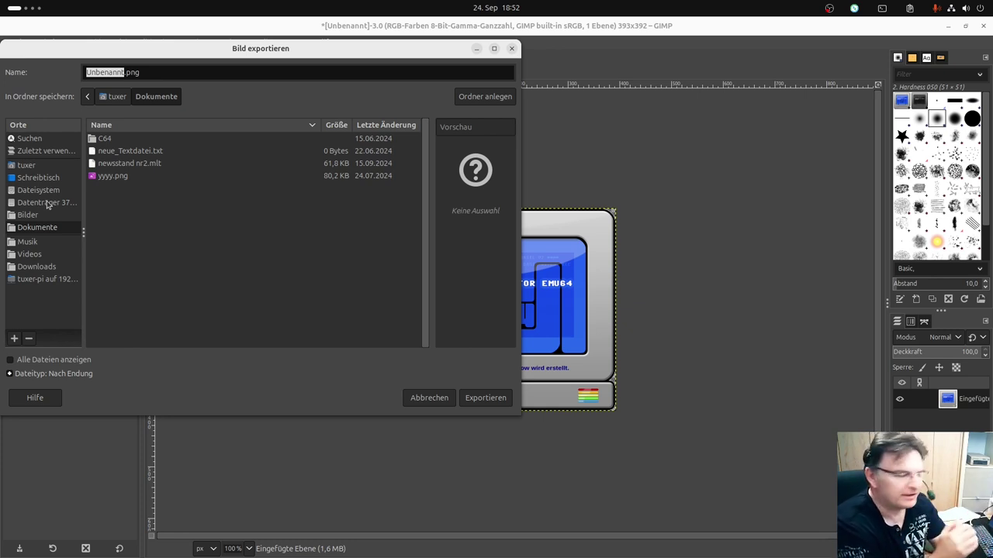
click(117, 96)
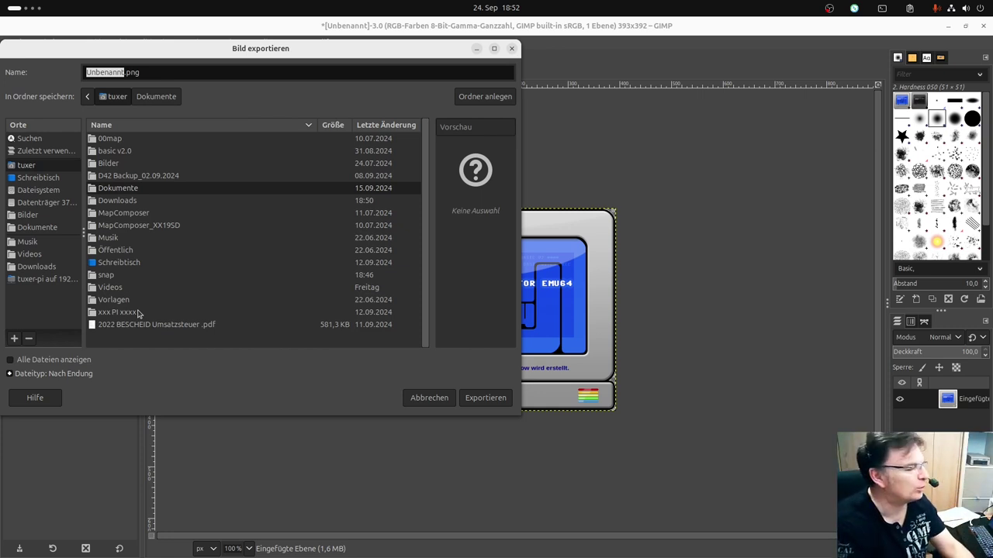
double_click(124, 278)
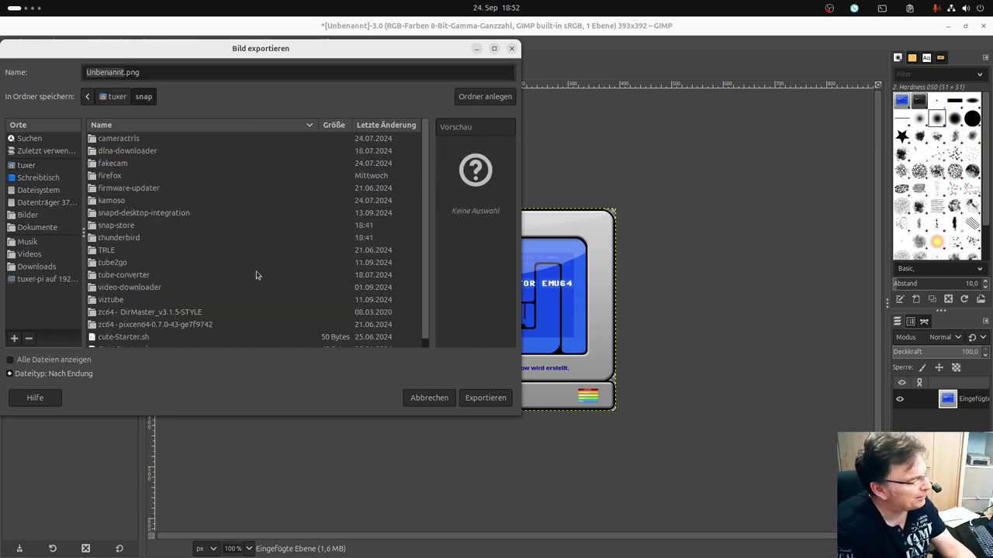
click(179, 279)
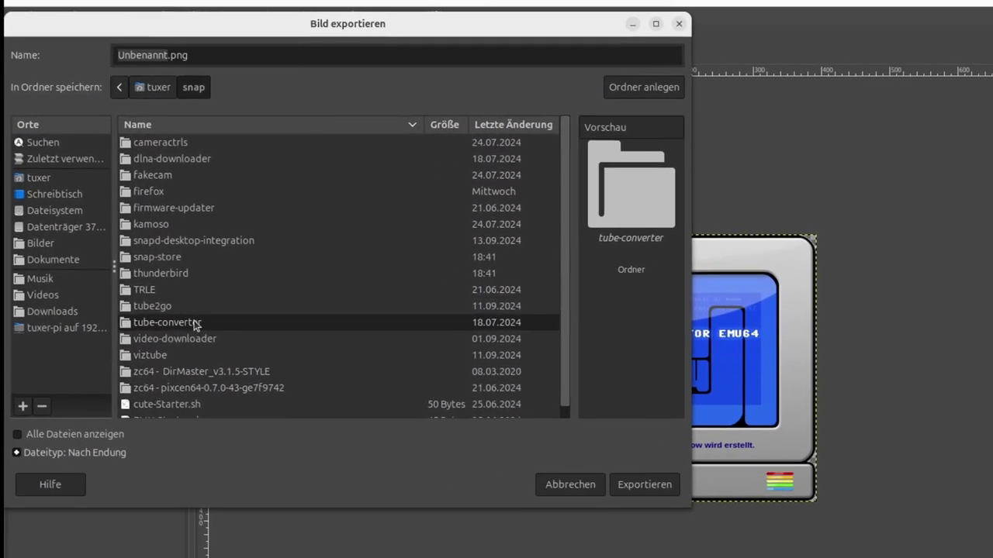
click(177, 306)
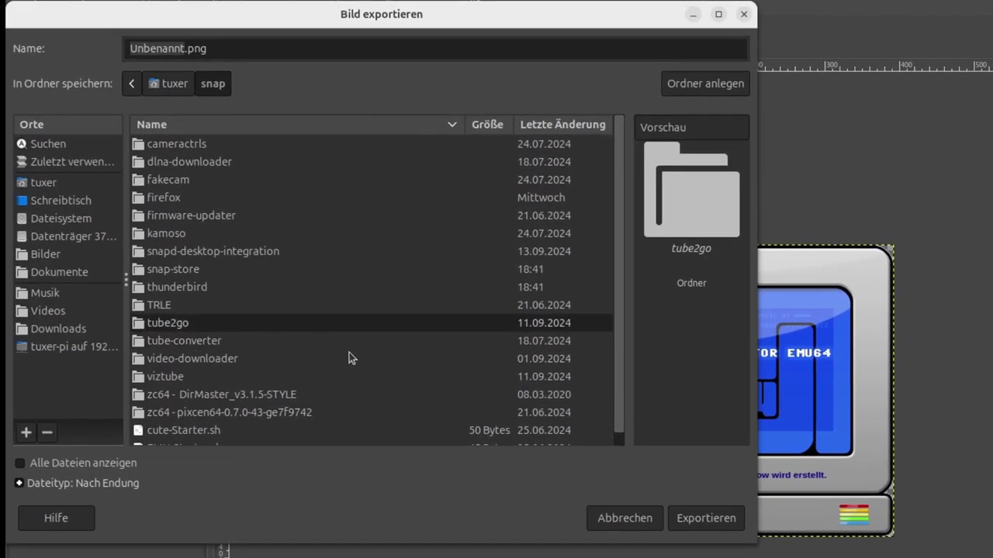
click(184, 83)
Show the hidden files and choose .local/share/emu64 in the home folder as the export destination.
scroll(255, 291, down, 1)
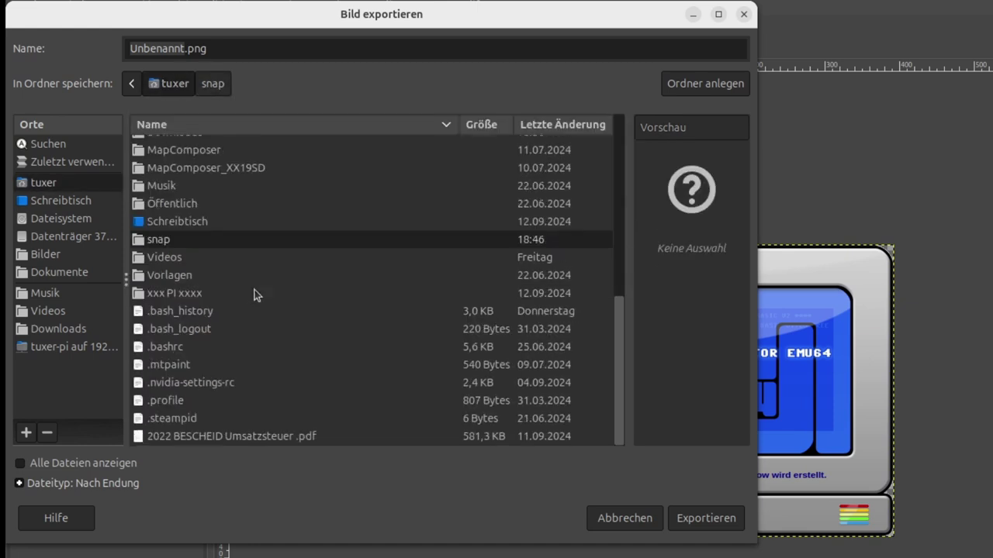
click(173, 366)
scroll(235, 380, up, 5)
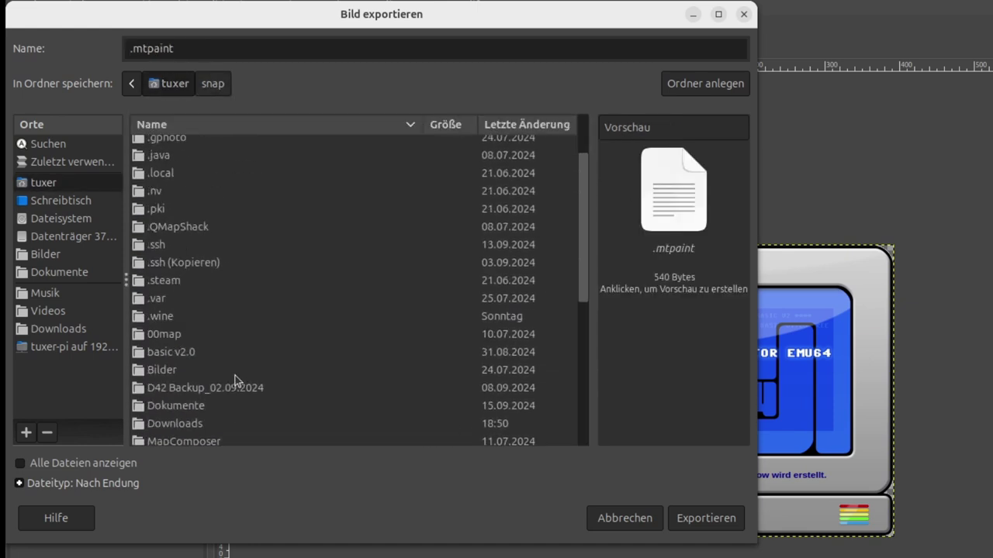
scroll(235, 380, down, 5)
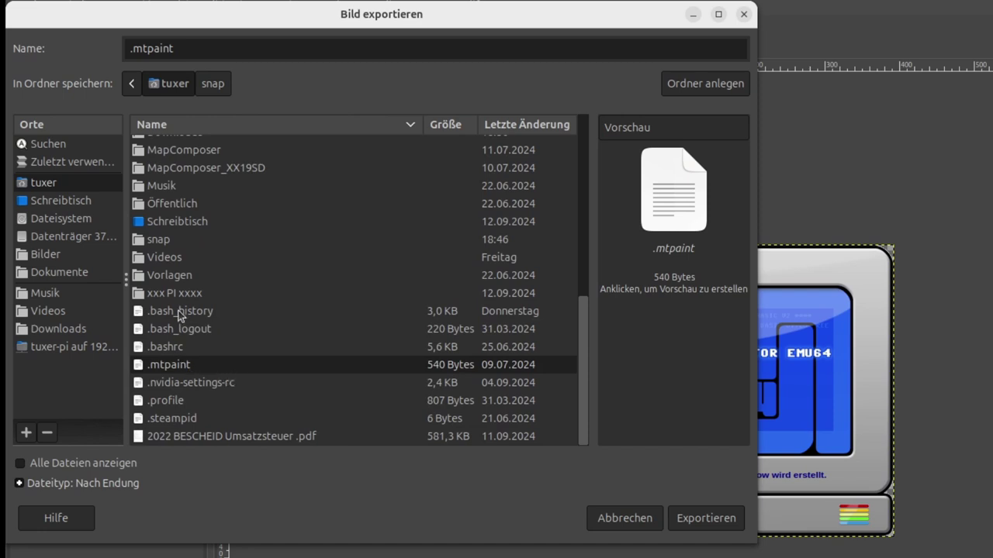
drag(582, 323, 577, 125)
double_click(176, 256)
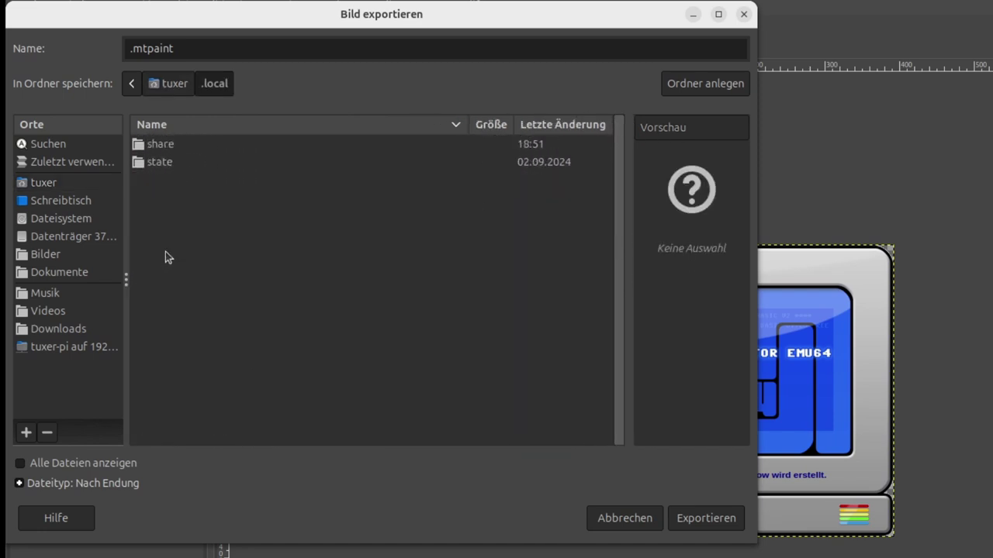
double_click(173, 144)
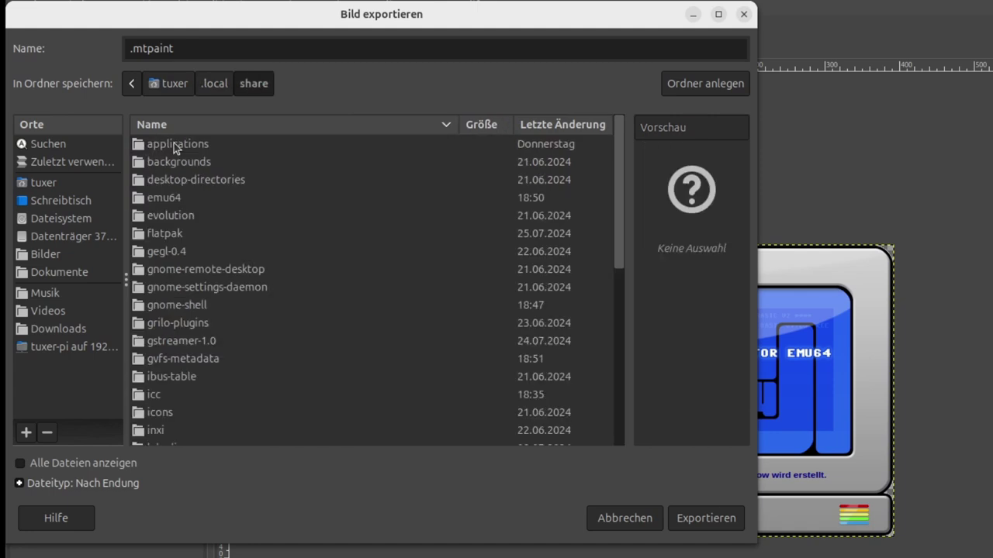
double_click(183, 198)
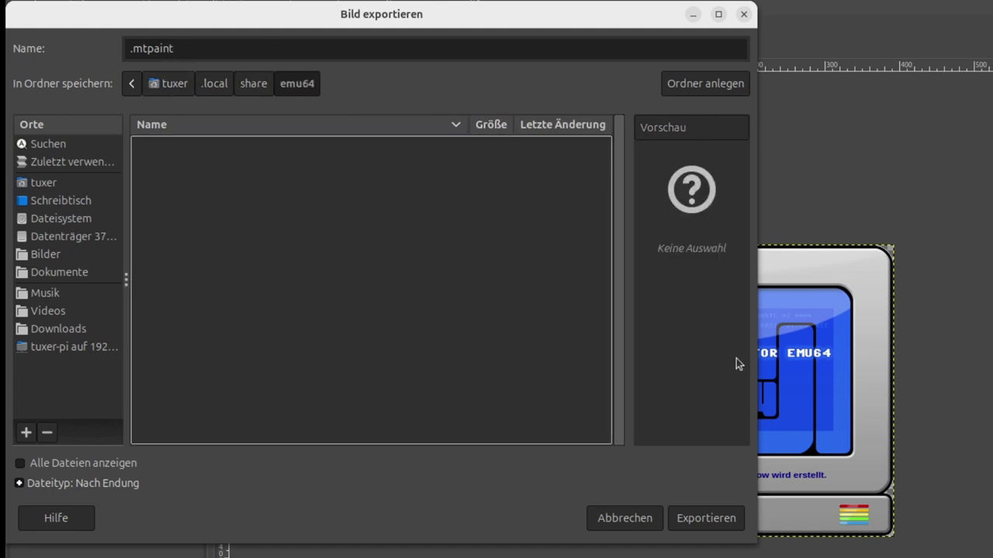
Name the file emu64.png and export the logo as a PNG image.
click(222, 45)
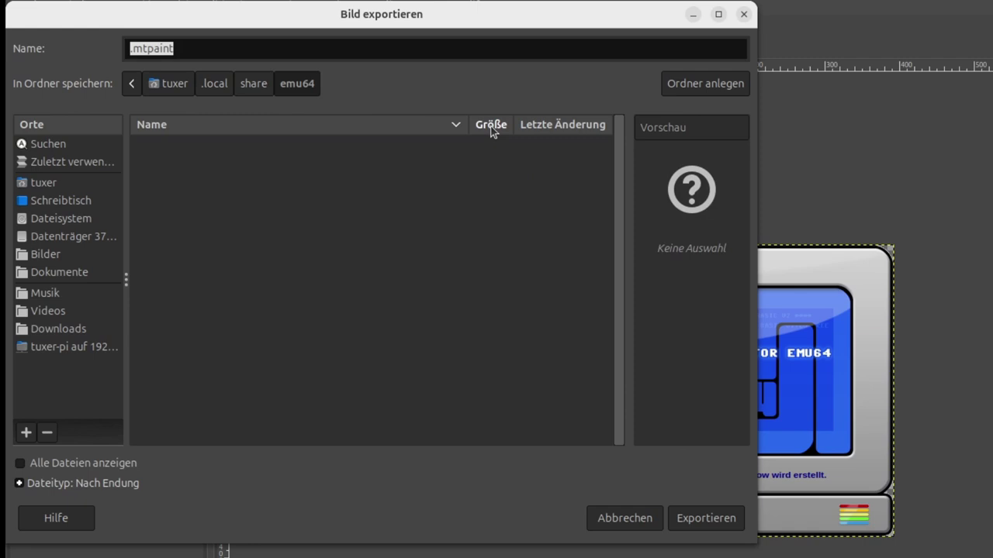
text(emu64.)
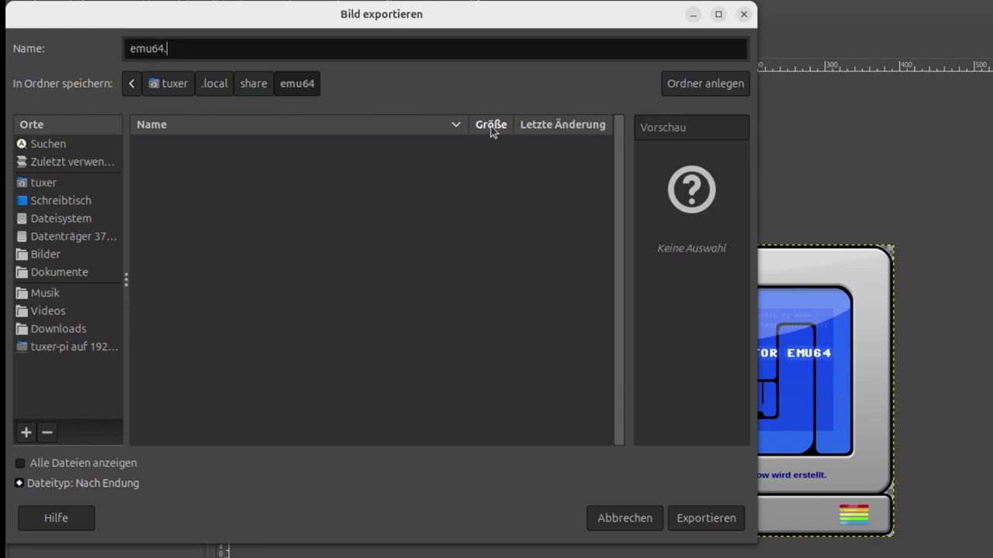
text(png)
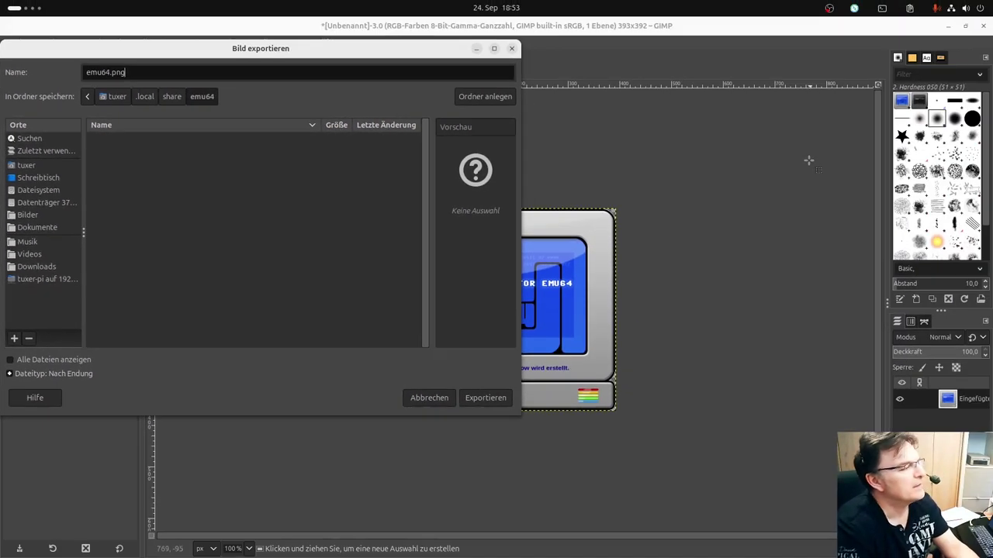
click(487, 397)
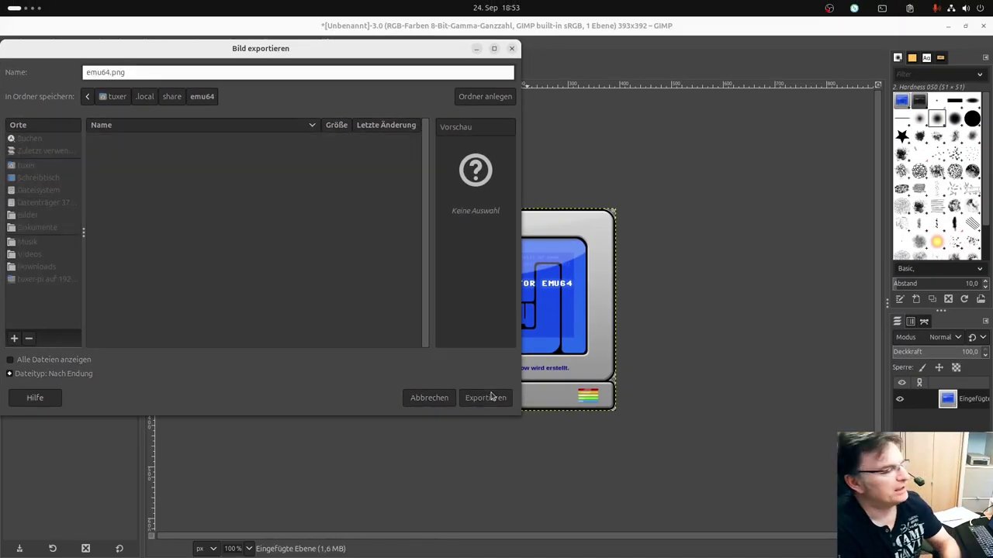
click(334, 342)
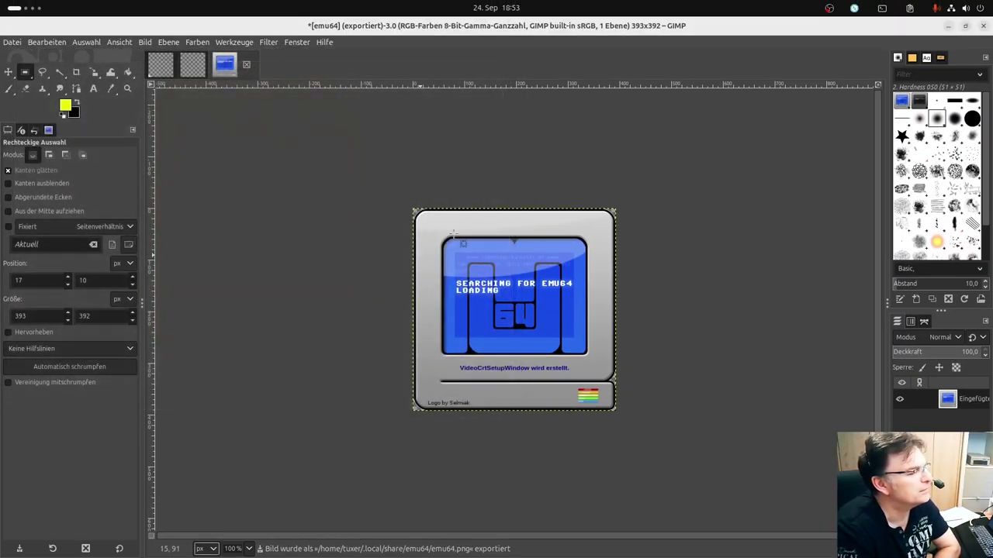
Put away the image editor and the old screenshot, and preview emu64.png from the emu64 folder.
click(949, 27)
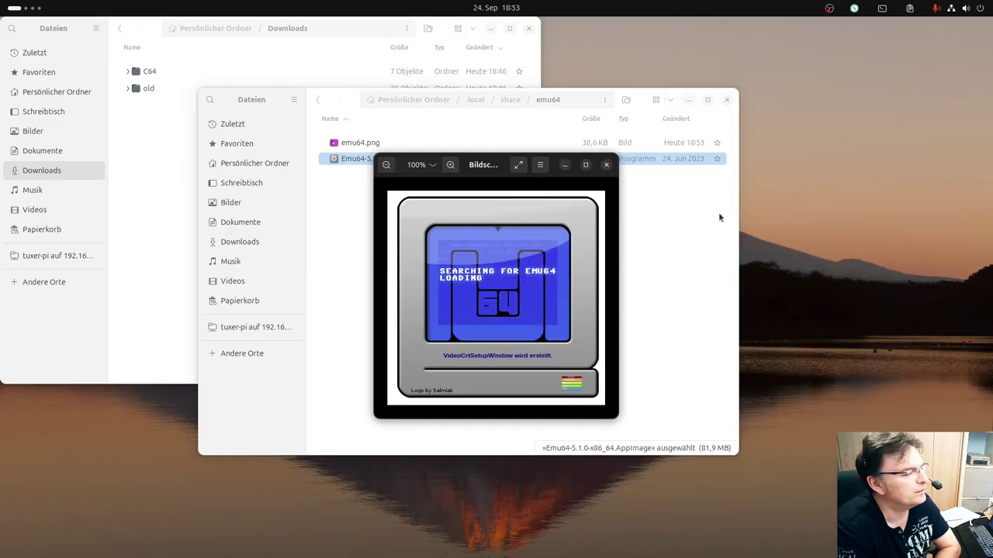
click(607, 165)
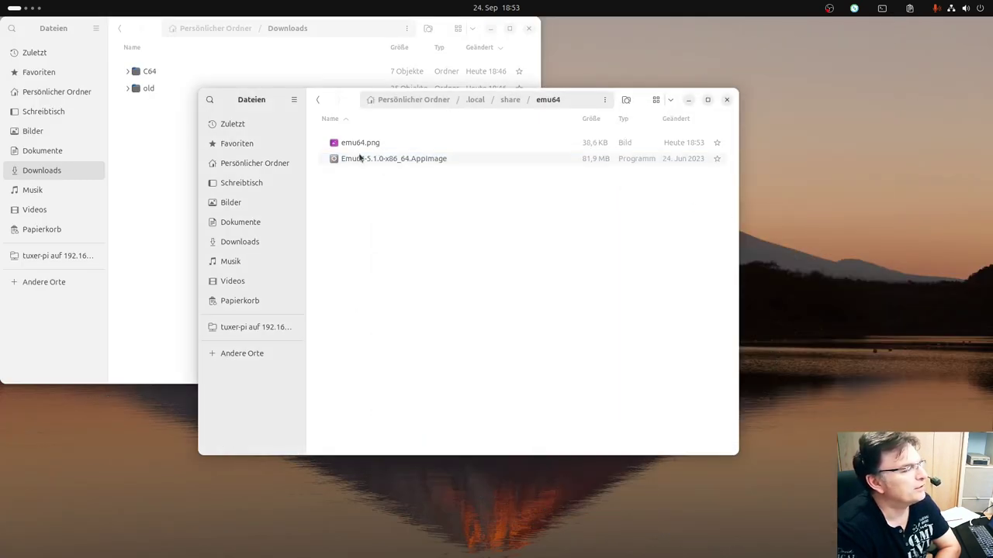
click(355, 143)
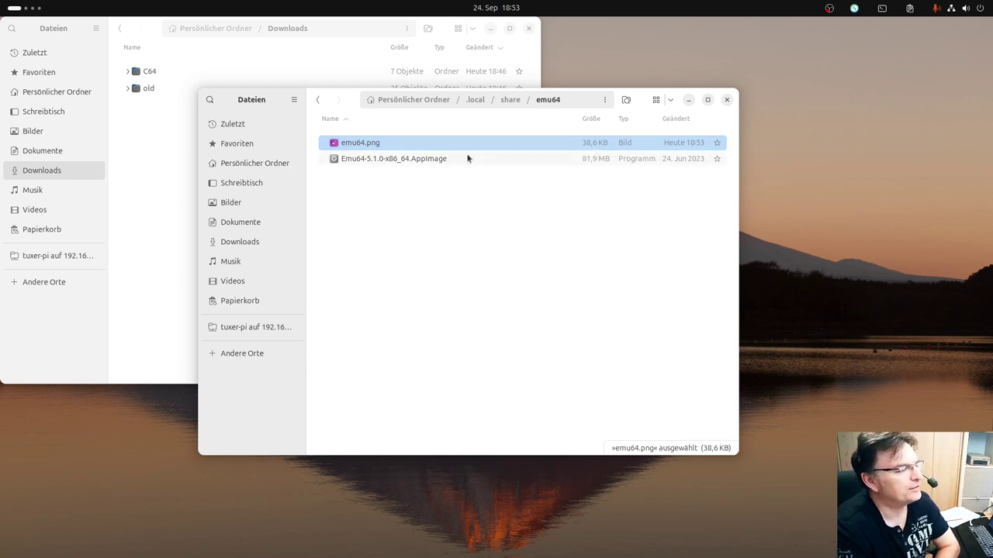
double_click(381, 145)
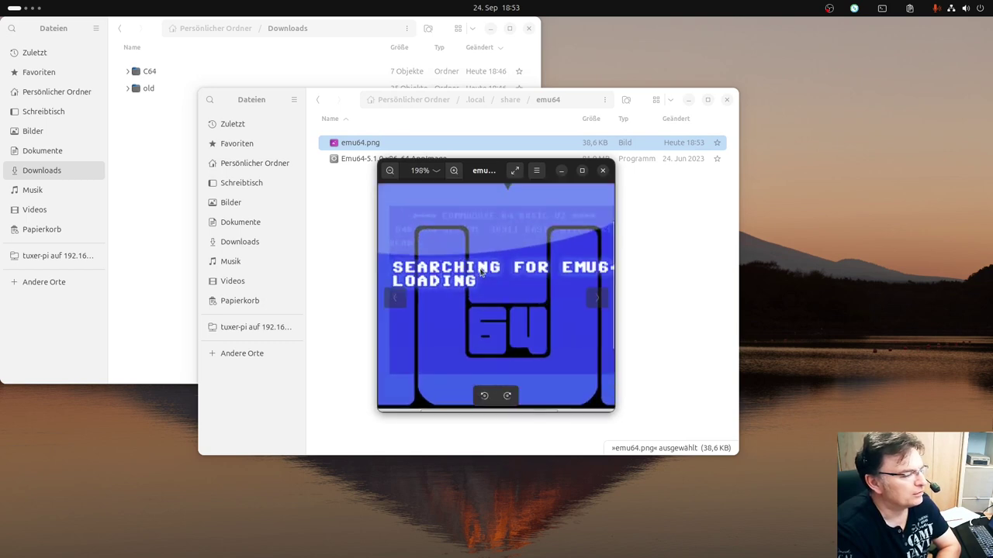
click(605, 171)
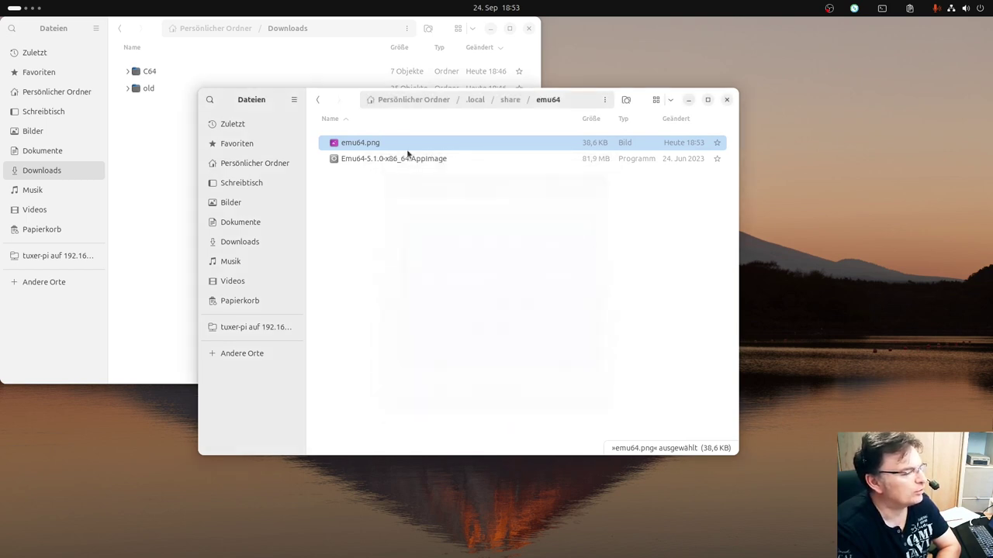
Check the image properties of emu64.png for its width and height.
right_click(385, 148)
click(427, 391)
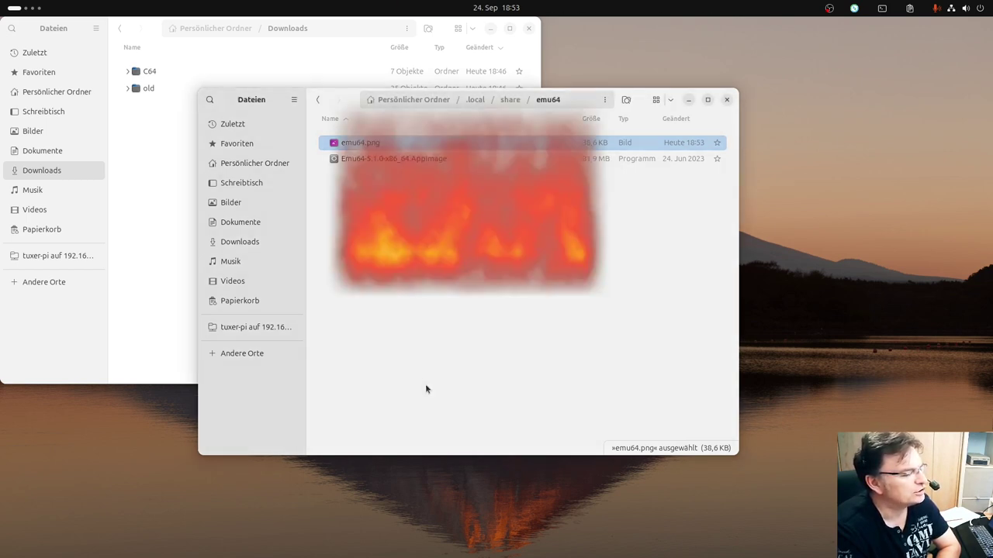
click(546, 413)
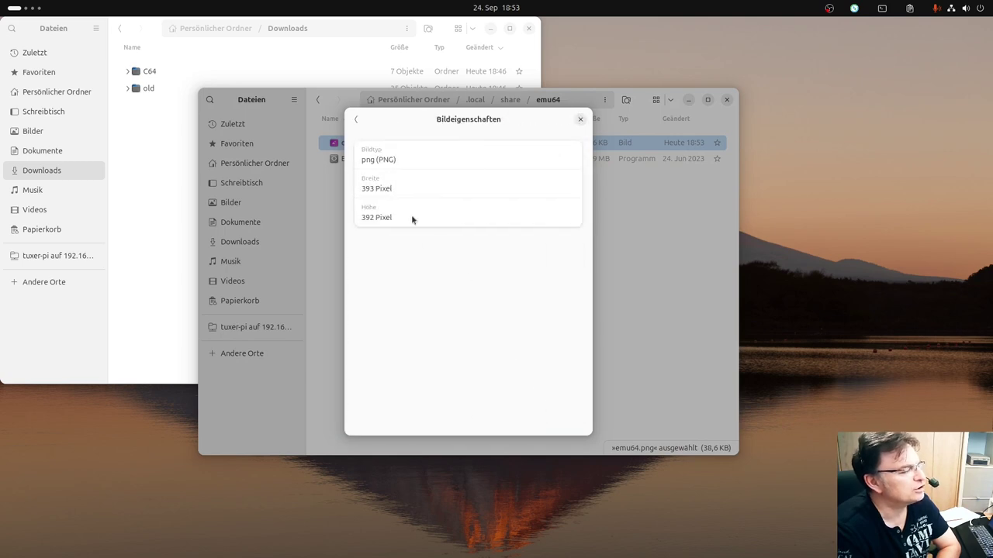
click(579, 119)
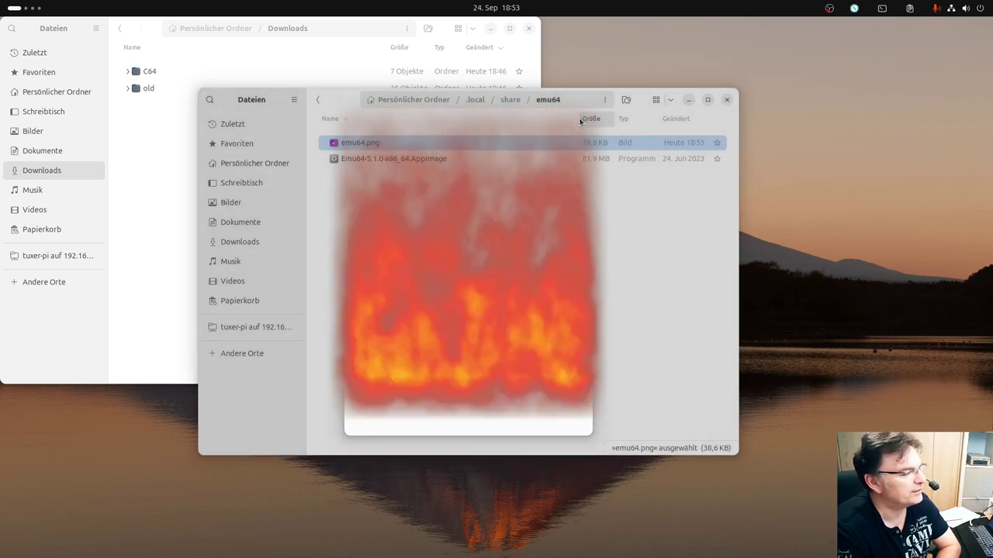
click(459, 201)
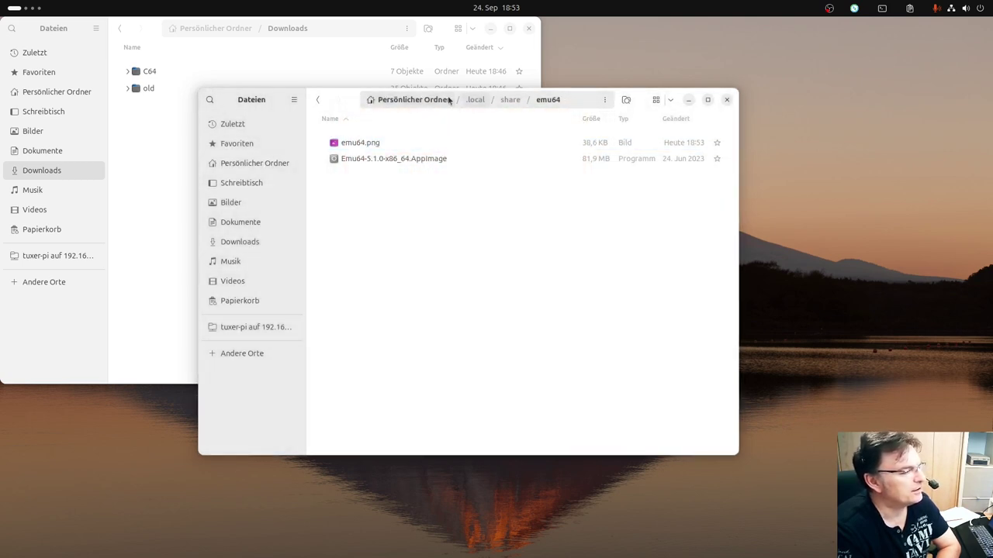
Go to the .local/share/nightpdf folder in the home folder and launch nightpdf.AppImage.
click(423, 99)
double_click(369, 143)
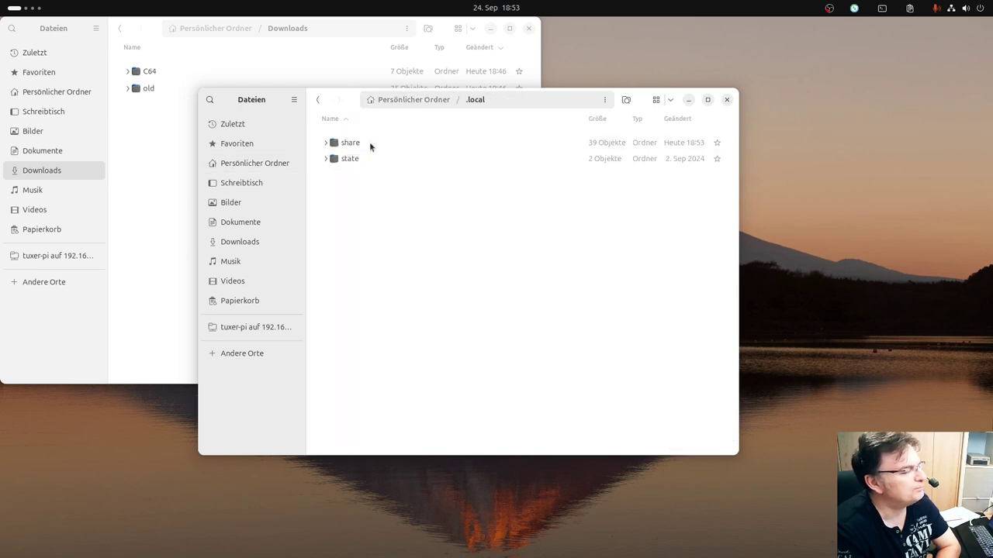
double_click(362, 142)
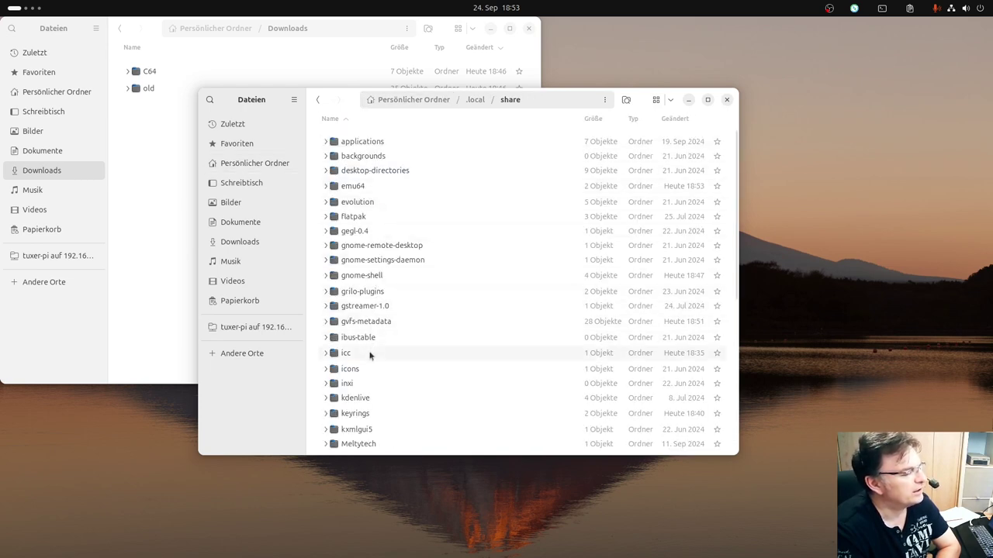
key(super)
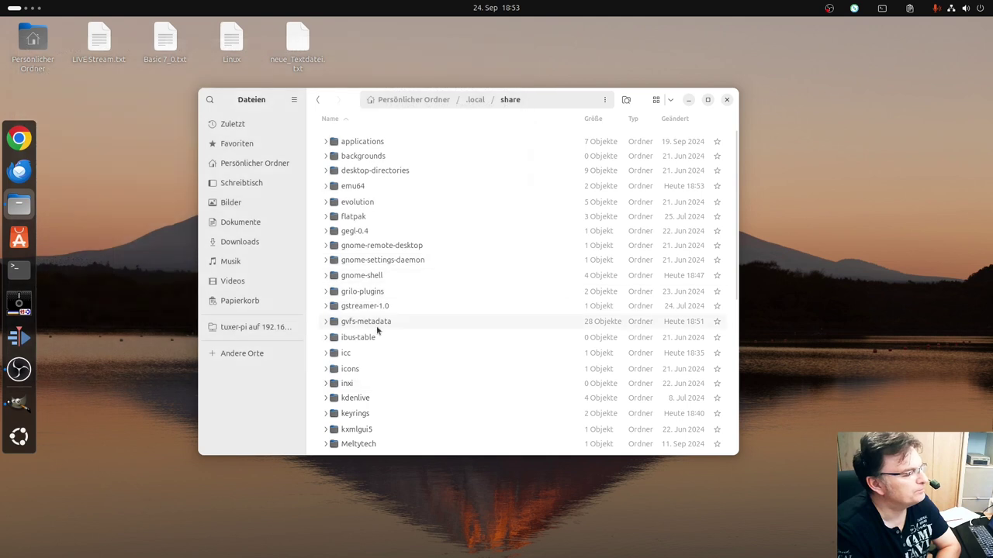
scroll(377, 322, down, 5)
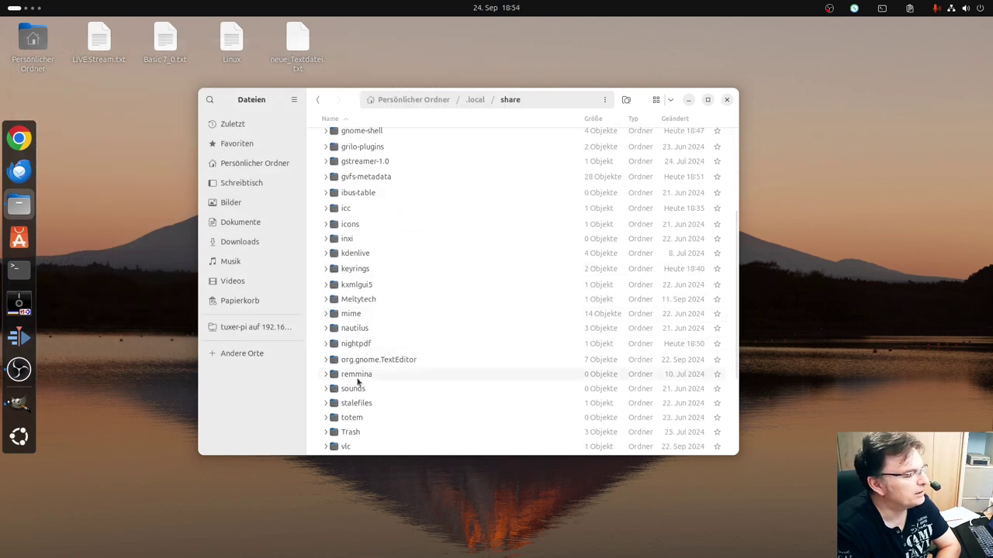
double_click(361, 346)
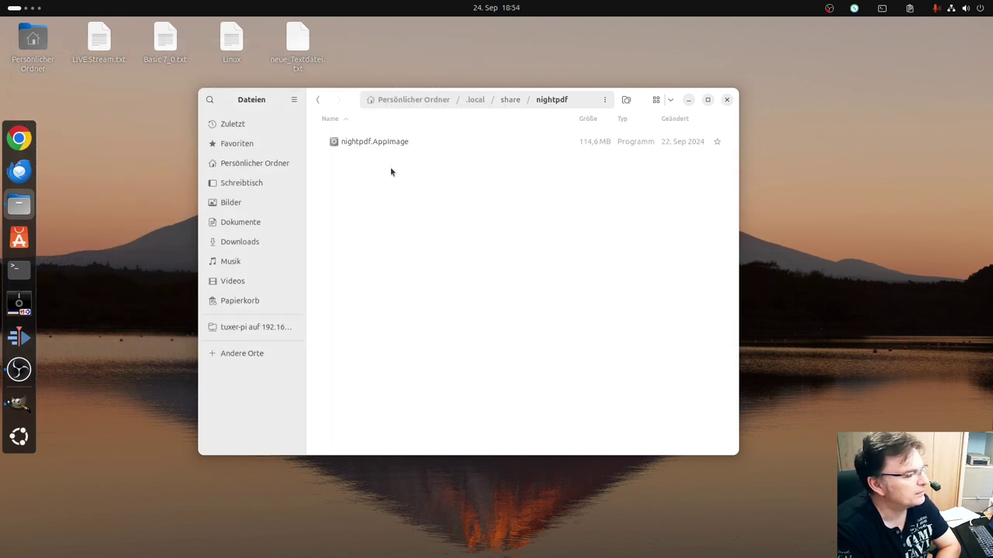
click(393, 142)
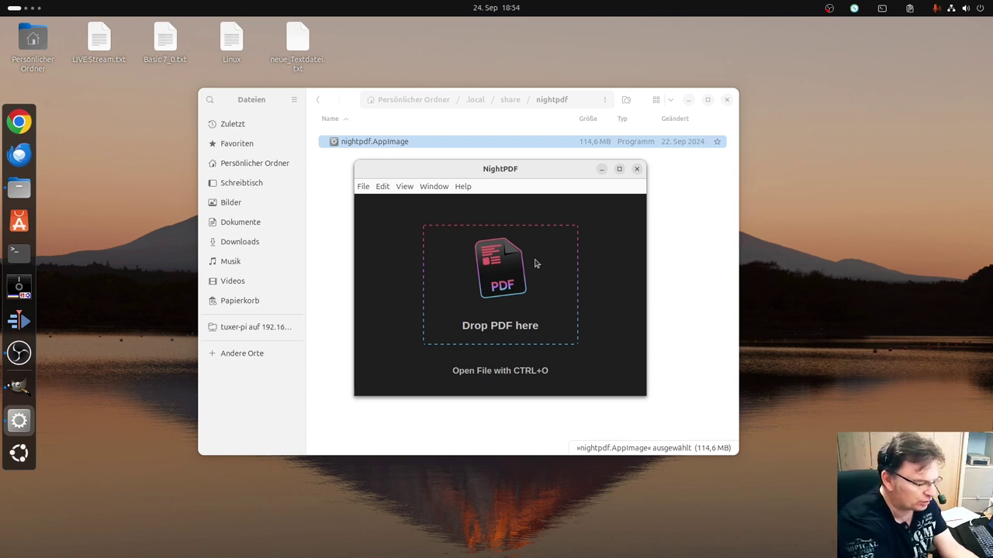
Take a screenshot of an area tightly framing the PDF icon in the NightPDF window.
key(Print)
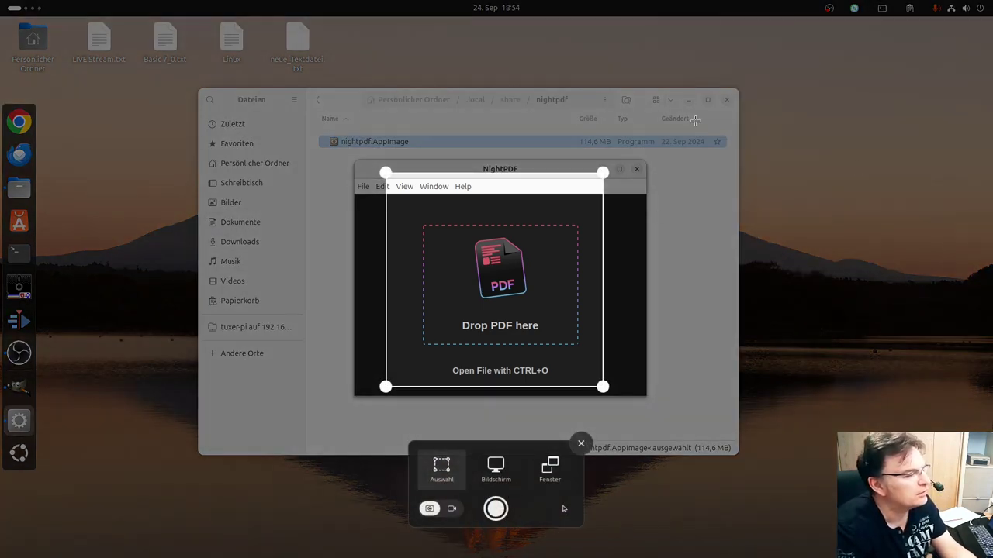
drag(386, 171, 468, 232)
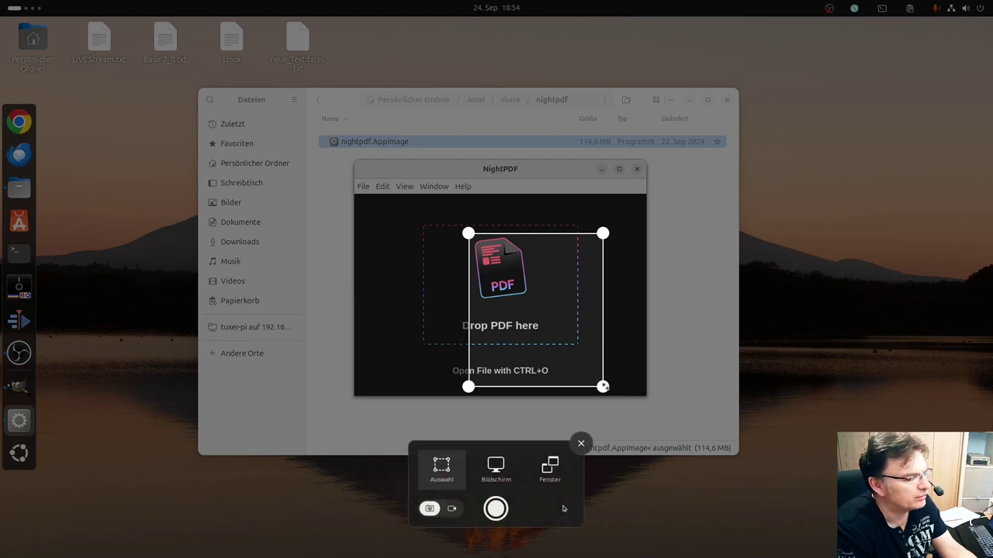
drag(602, 386, 531, 302)
click(496, 509)
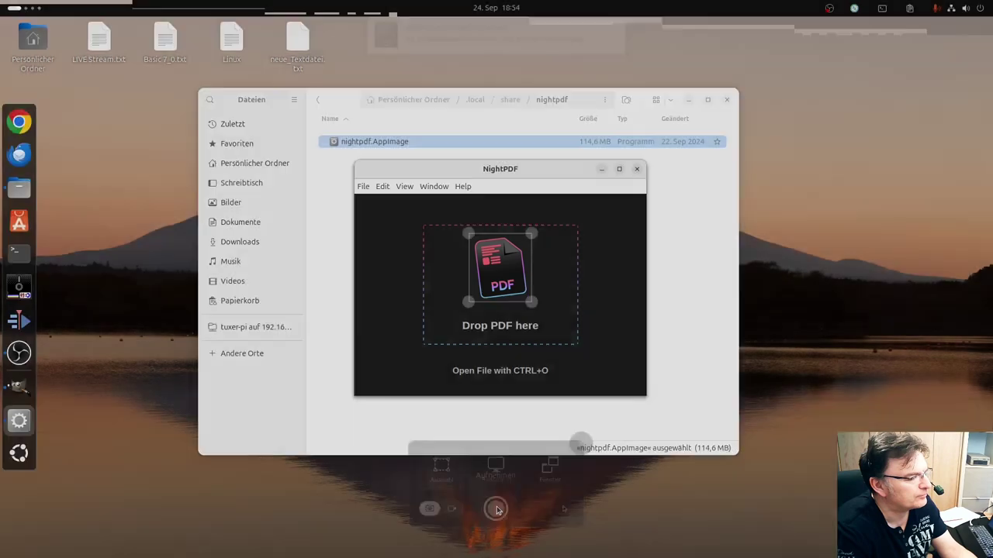
Open the new screenshot of the NightPDF icon in the GNU Image Manipulation Program.
click(485, 45)
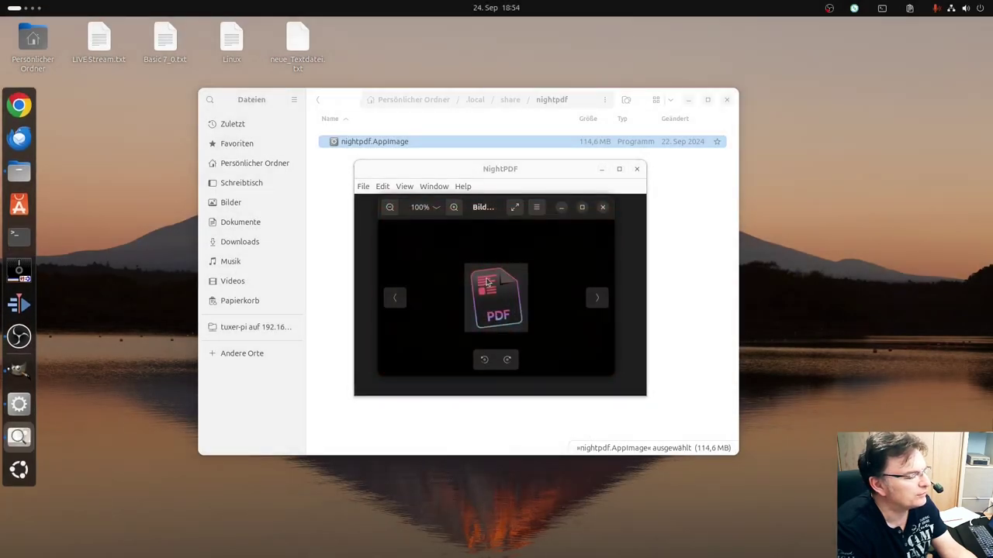
right_click(486, 282)
click(538, 296)
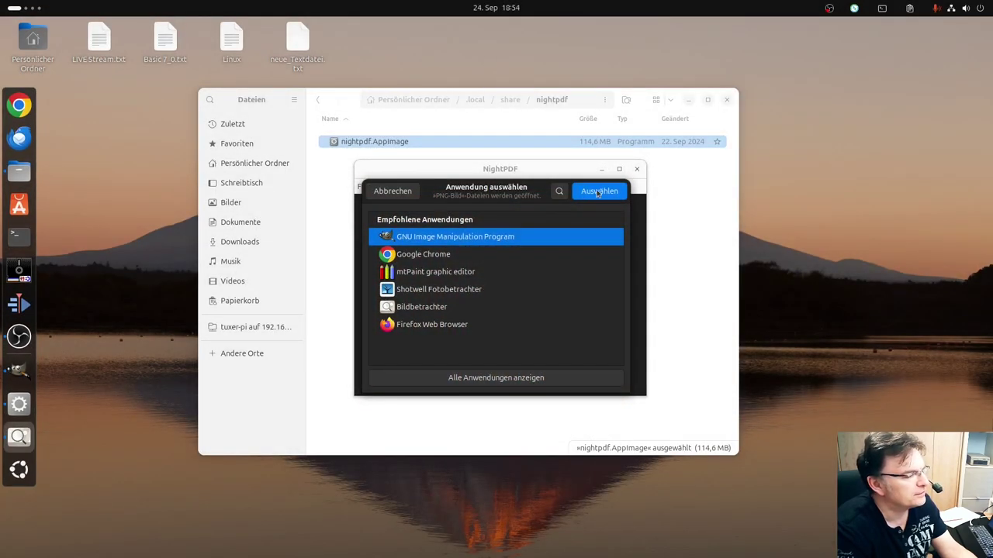
click(598, 192)
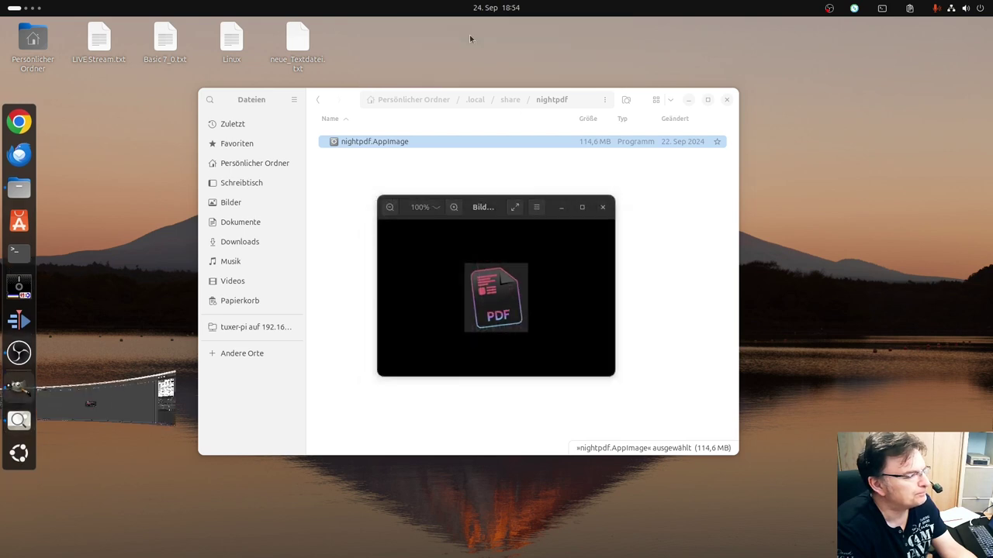
ctrl+scroll(518, 321, up, 3)
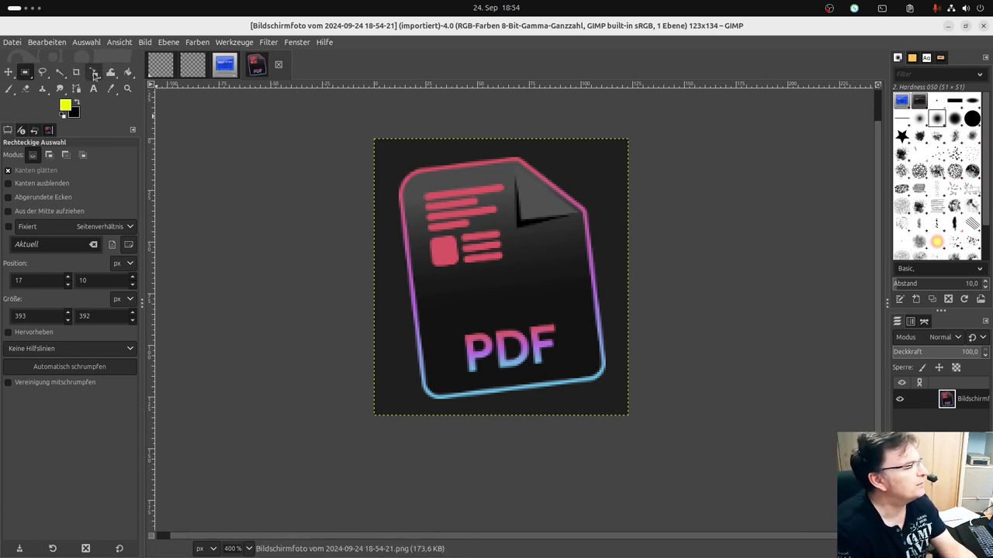
Select the dark background around the PDF icon by colour, delete it to transparency and clear the selection.
click(59, 72)
click(382, 161)
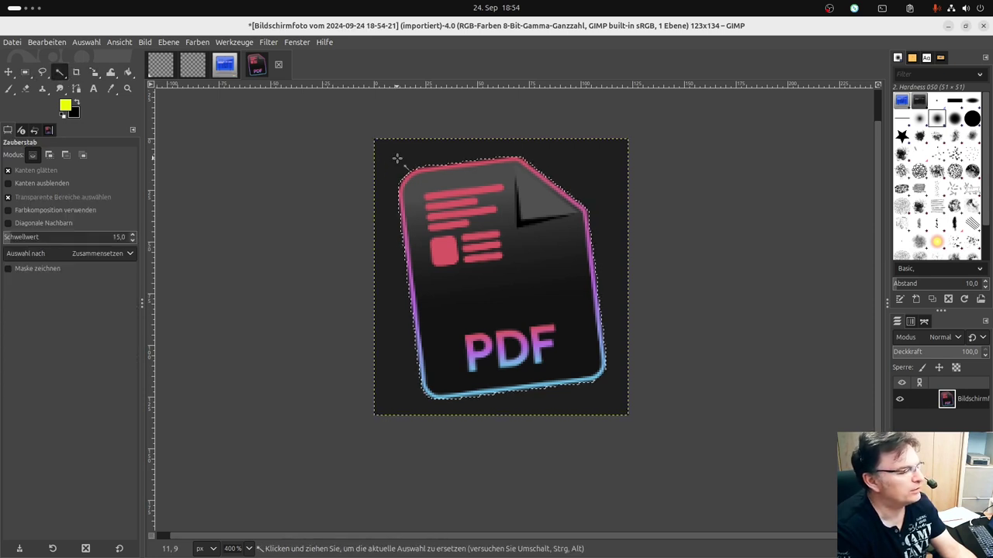
key(Delete)
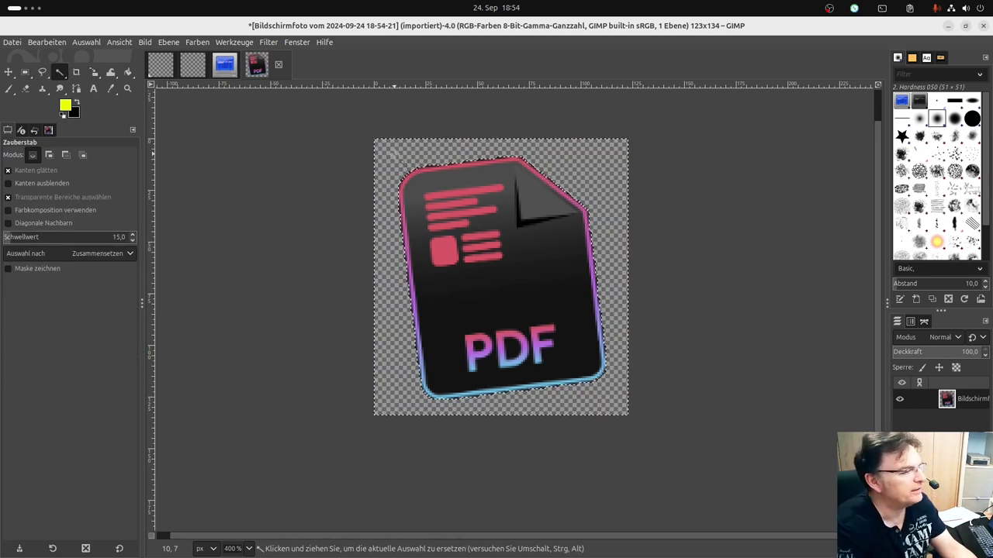
key(ctrl+shift+a)
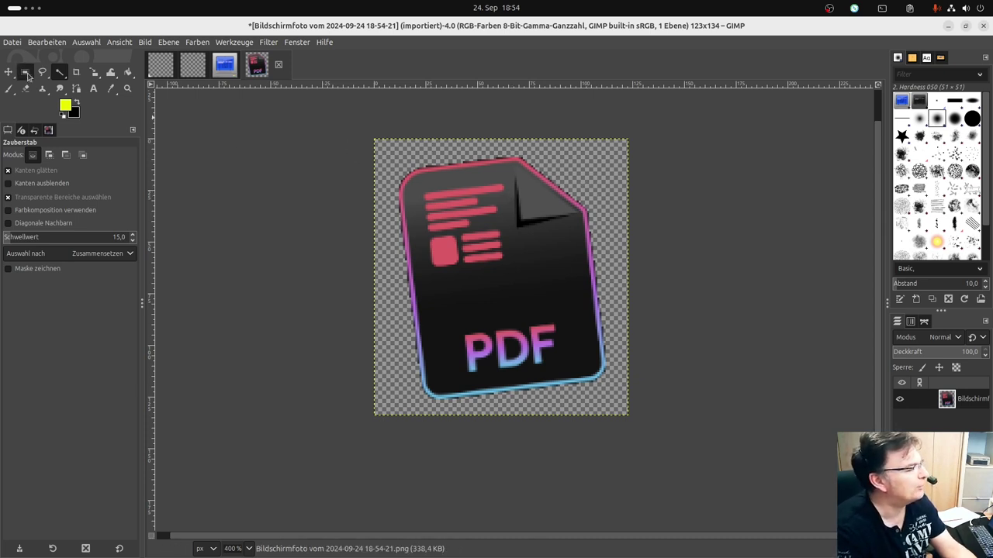
Cut a rectangle of about 102 × 122 px tightly framing the PDF icon and paste it as a new image.
click(25, 72)
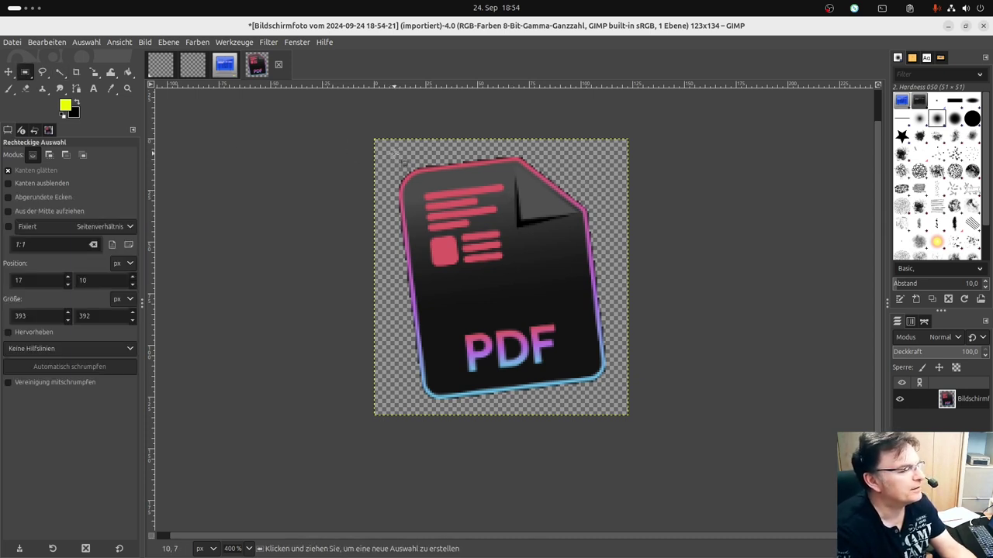
drag(395, 155, 605, 404)
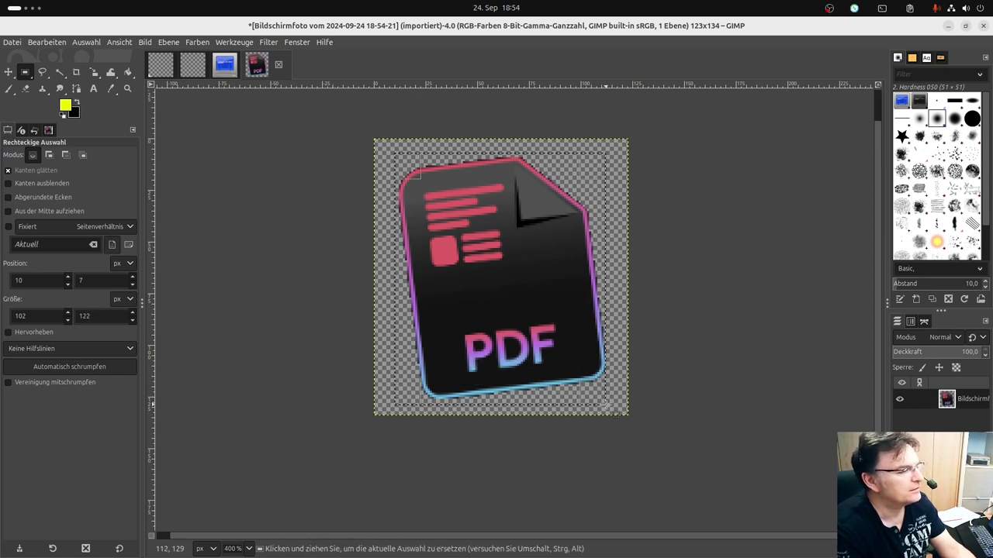
key(ctrl+x)
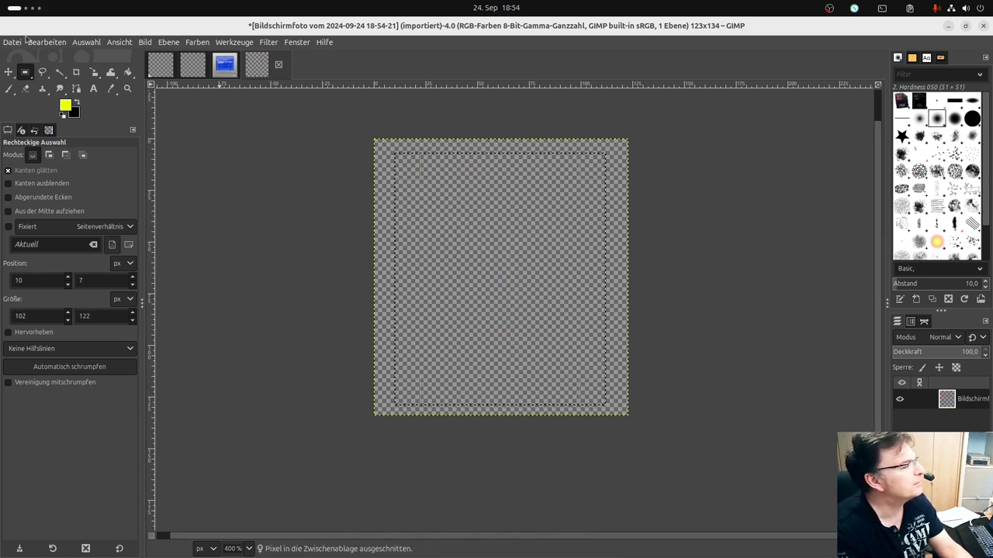
click(48, 43)
mouse_move(116, 198)
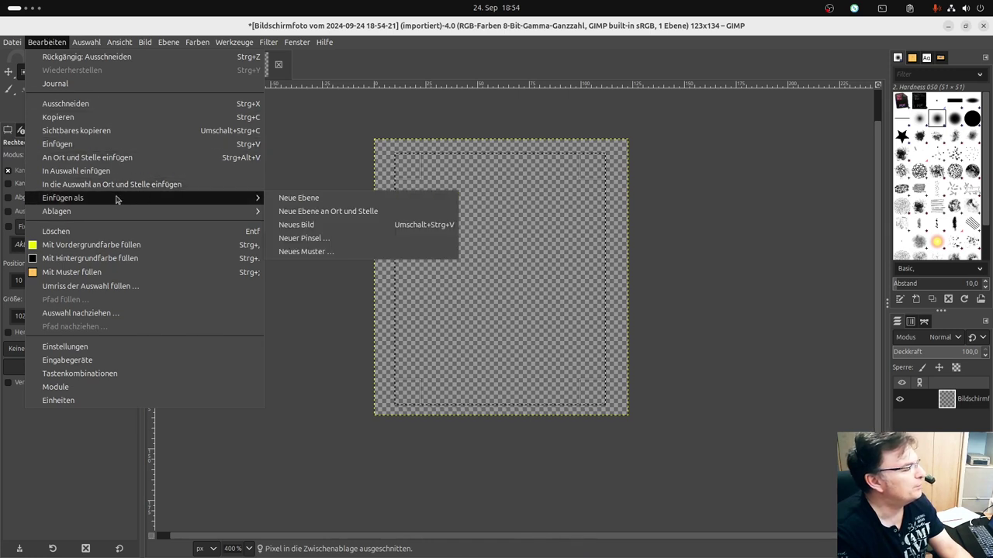
click(329, 224)
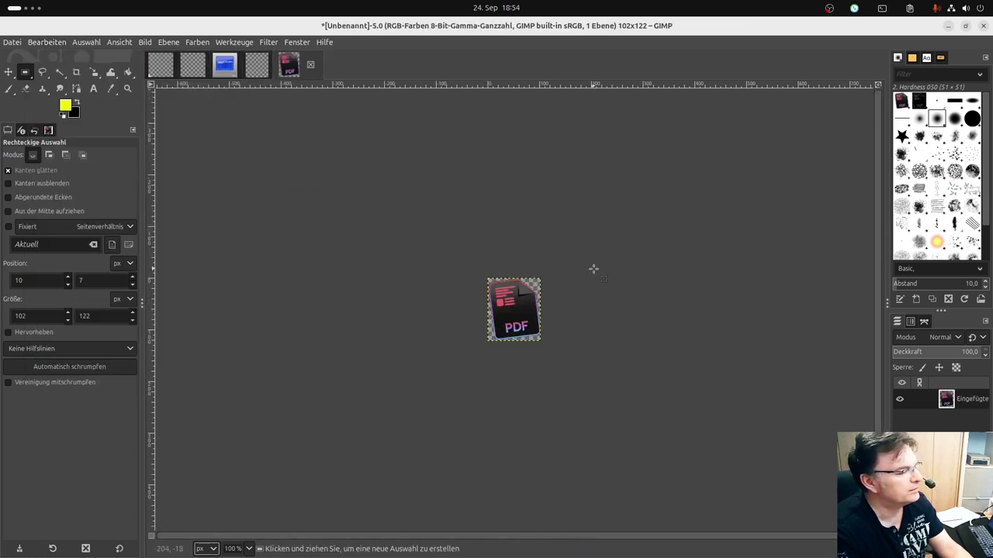
Start exporting the cropped icon and choose the .local/share/nightpdf folder as its destination.
click(14, 44)
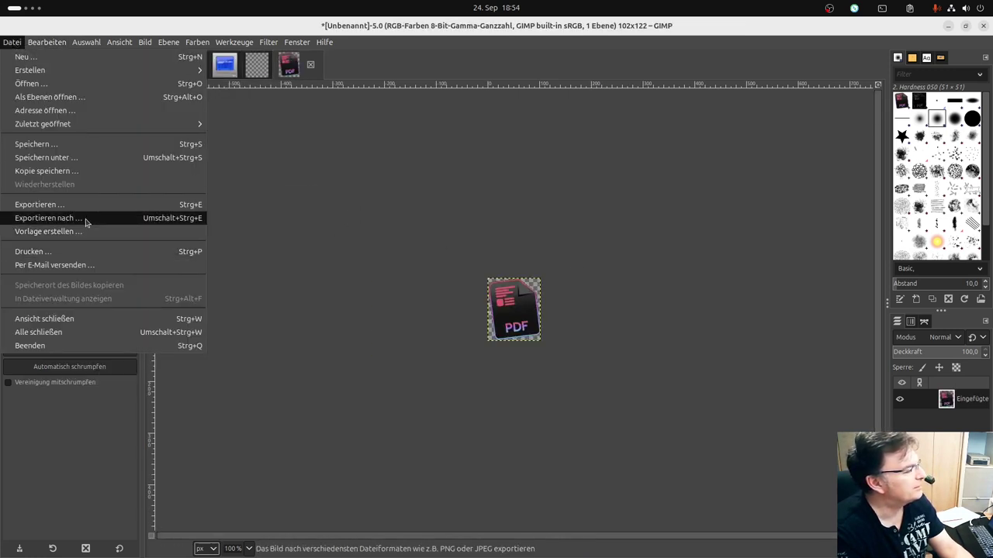
click(86, 218)
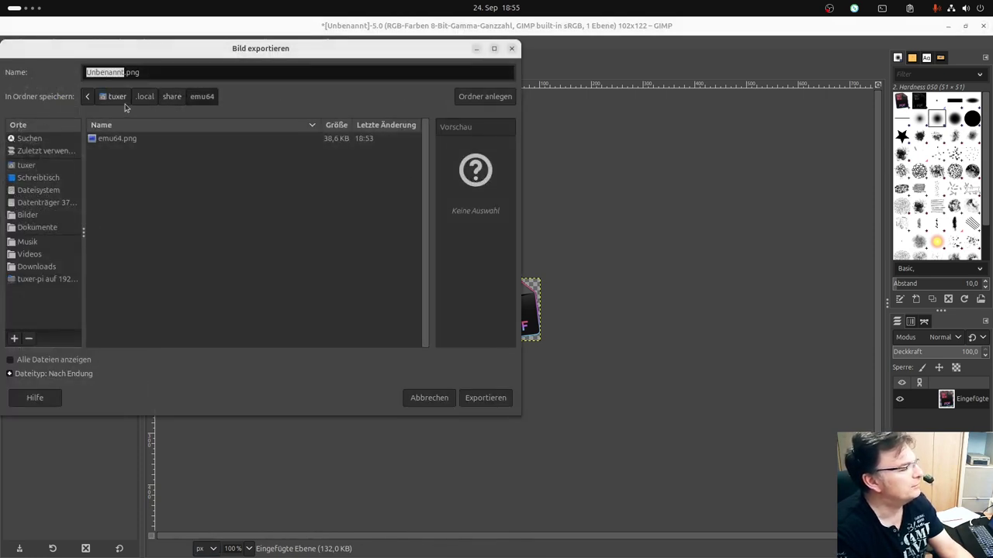
click(171, 98)
scroll(167, 301, down, 3)
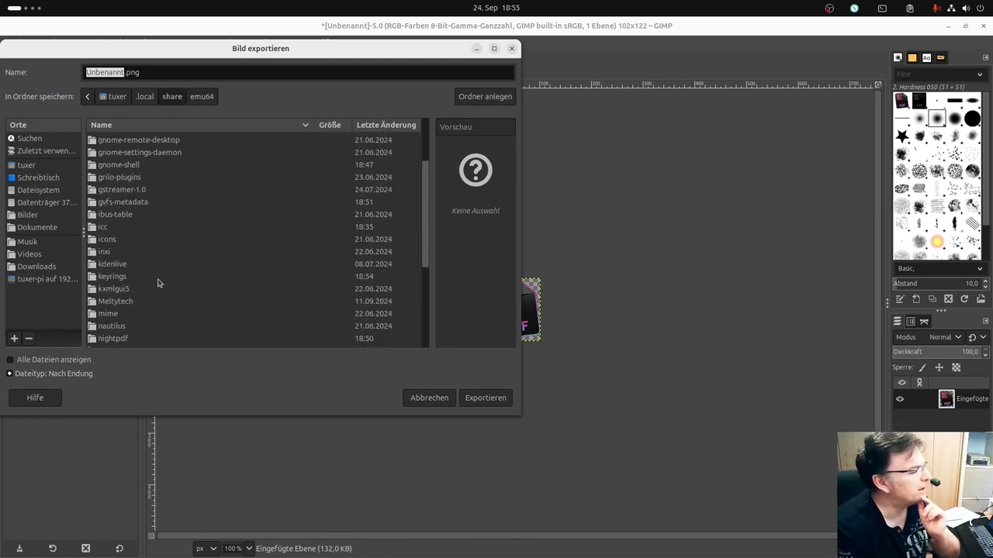
double_click(116, 339)
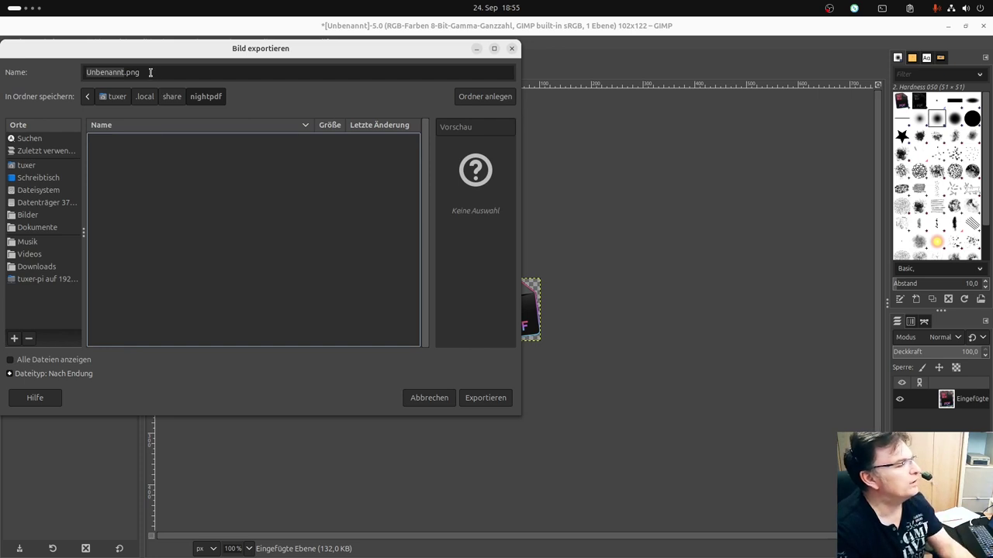
Name the file nightpdf.png and export it as PNG with the default options.
click(120, 71)
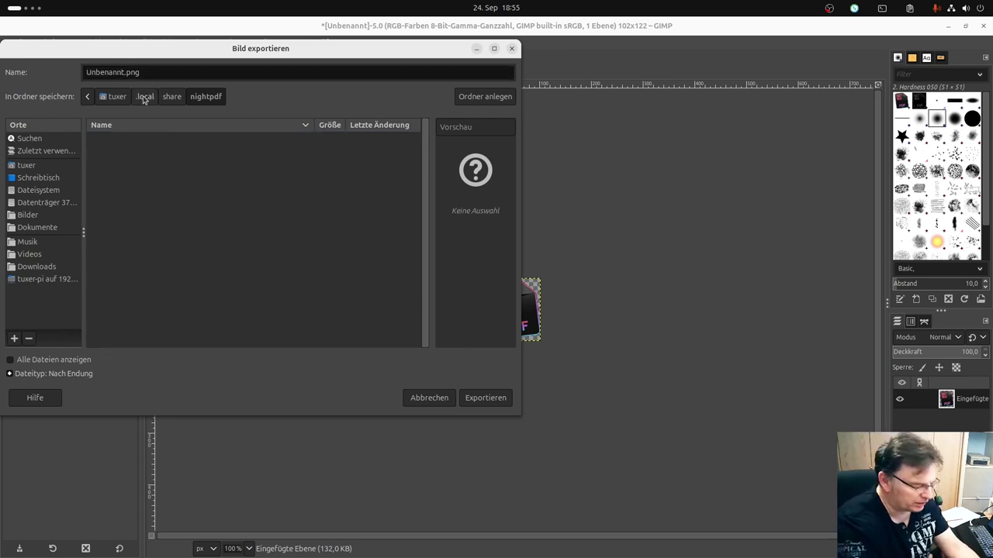
key(BackSpace)
key(BackSpace)
key(BackSpace)
key(BackSpace)
key(BackSpace)
key(BackSpace)
key(BackSpace)
key(BackSpace)
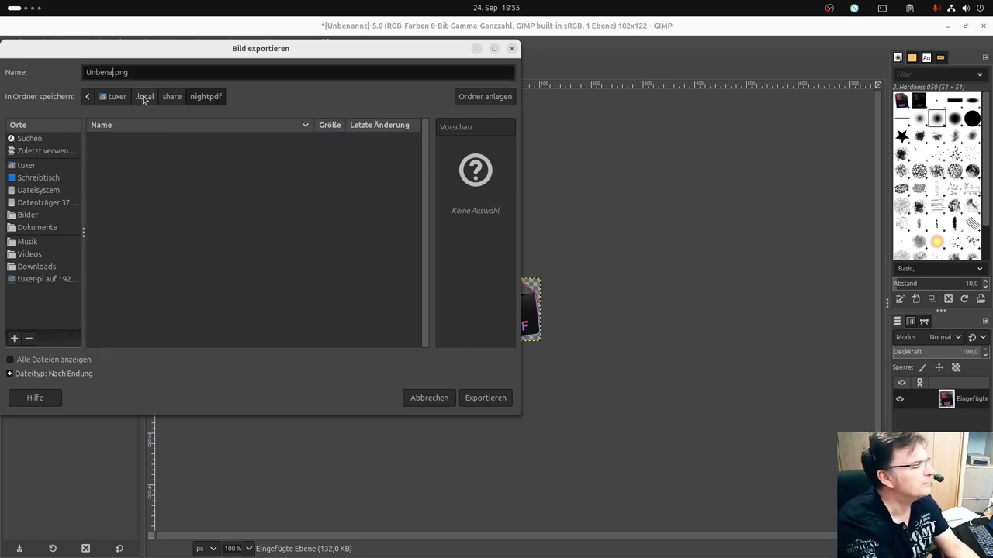
text(nigh)
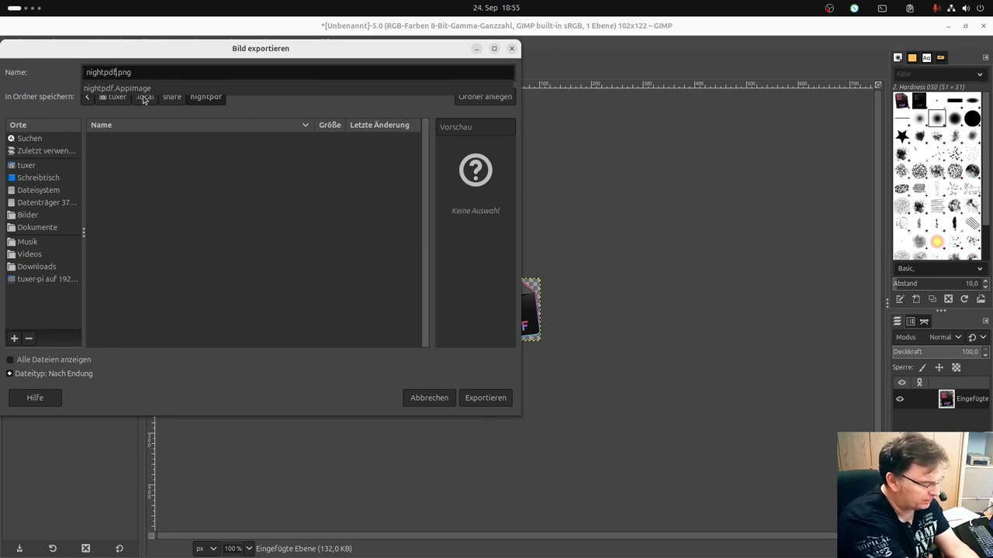
text(tpdf)
key(Return)
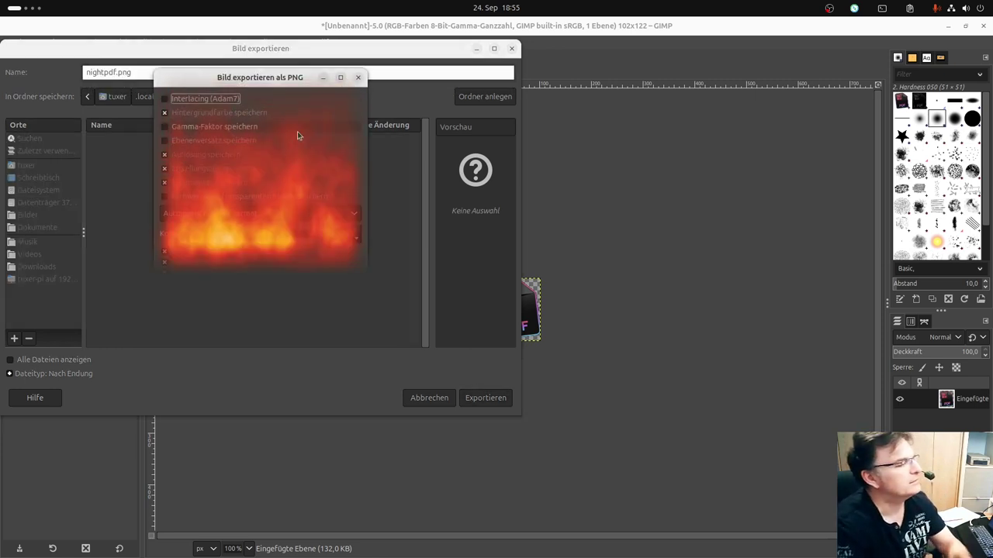
click(329, 335)
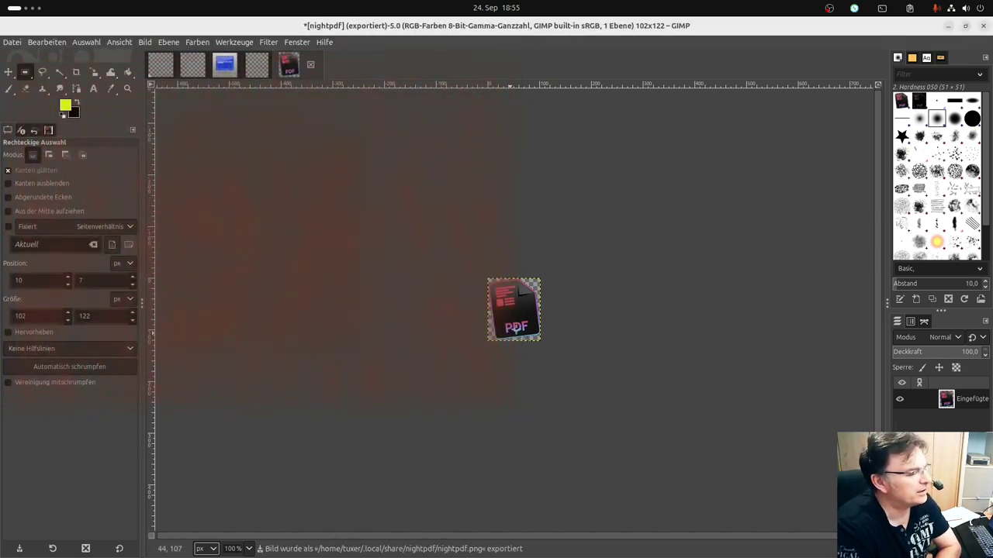
Quit the image editor discarding the unsaved changes, and close the original screenshot.
click(984, 27)
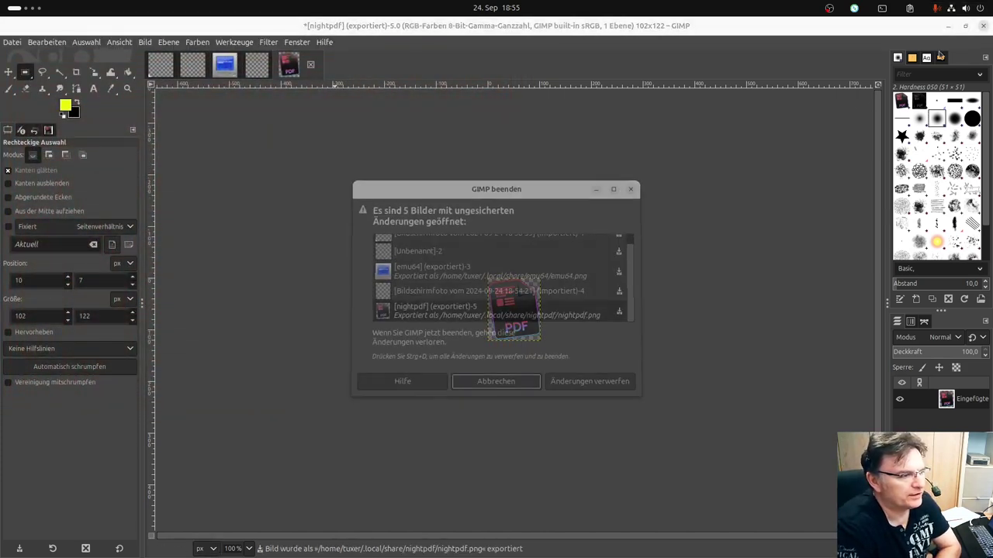
click(619, 383)
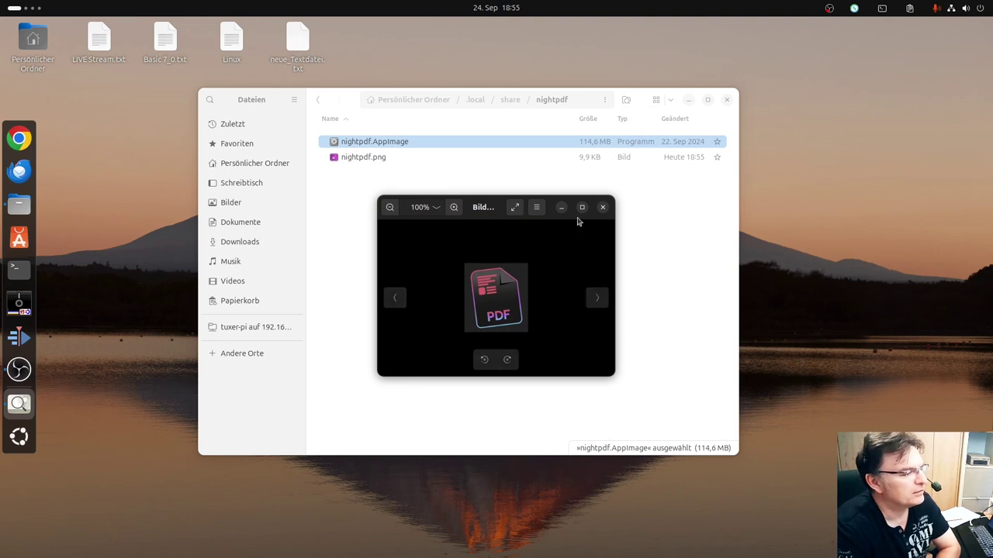
click(603, 207)
Preview nightpdf.png from the nightpdf folder and close the preview.
click(416, 157)
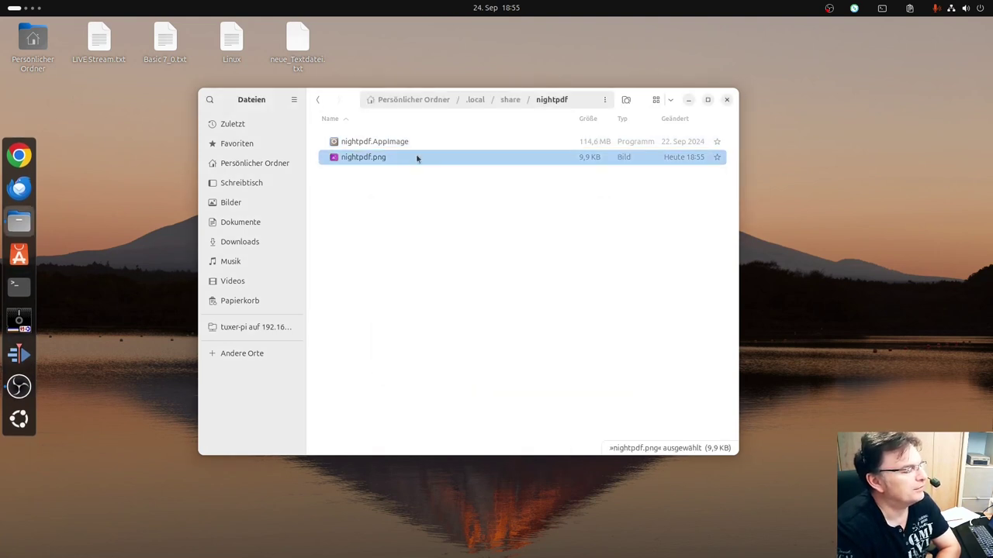
double_click(377, 157)
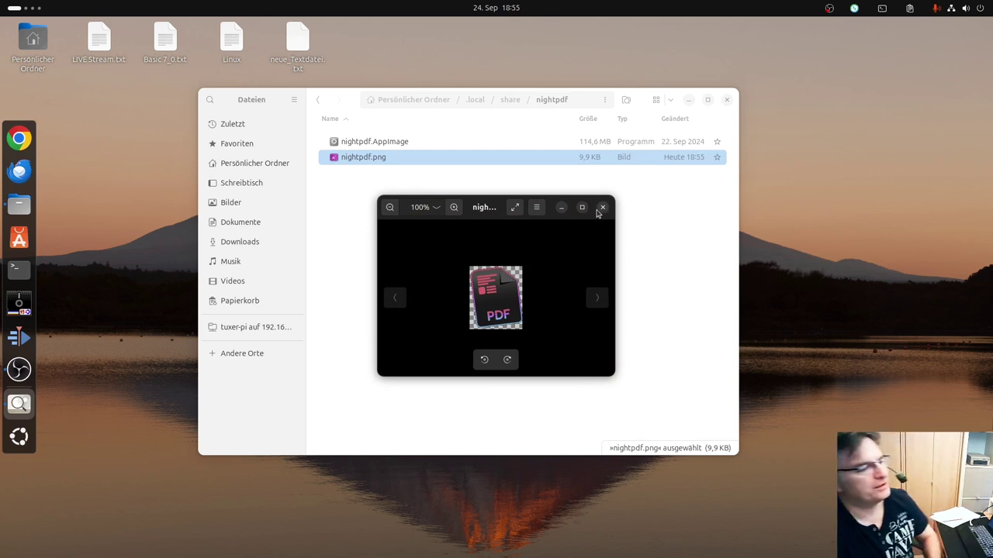
click(604, 208)
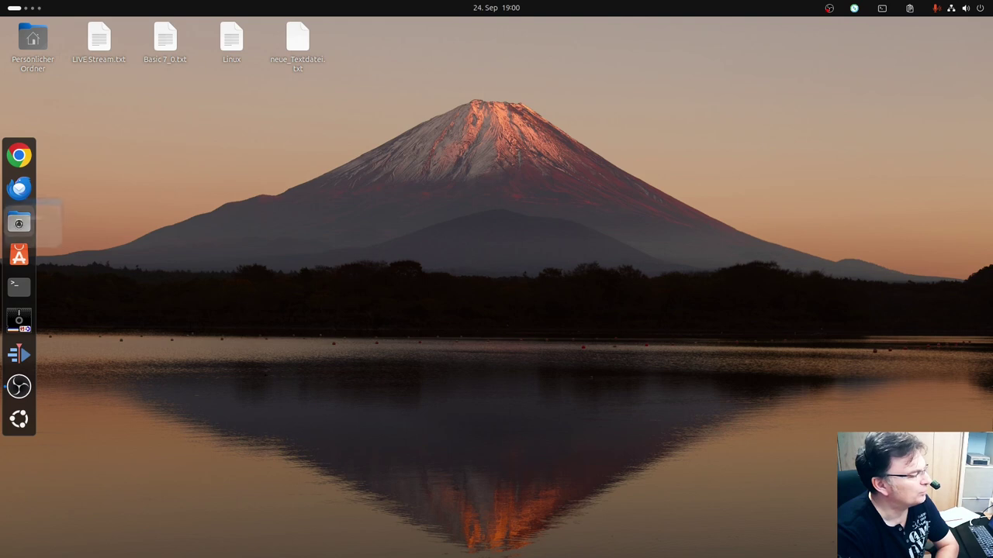
Open the file manager and go to the .local/share/applications folder in the home folder.
click(19, 221)
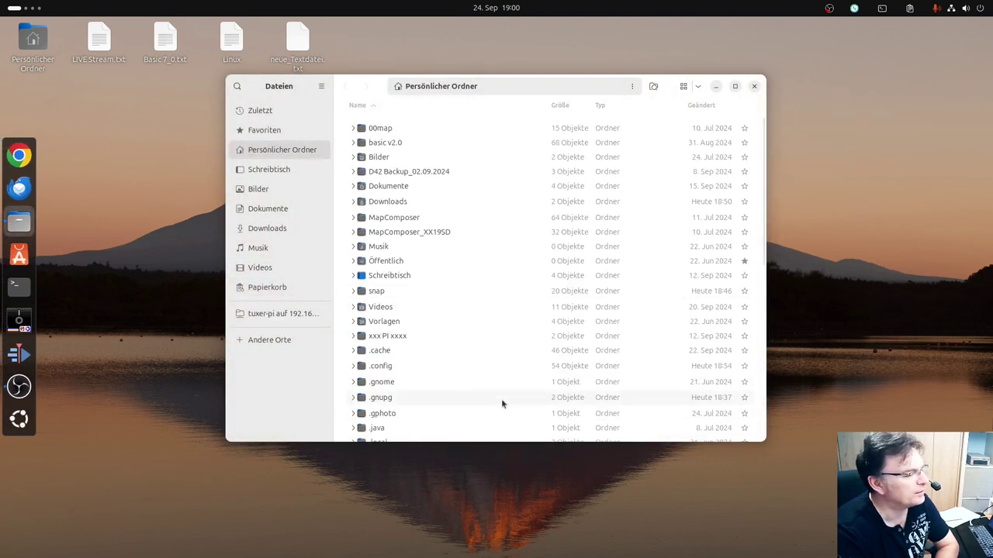
scroll(438, 346, down, 2)
click(431, 346)
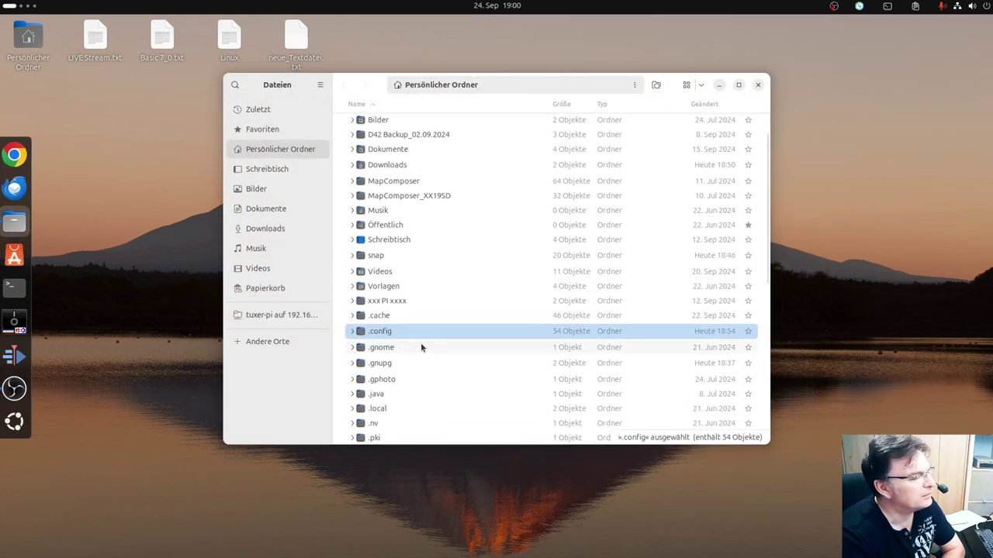
scroll(415, 353, down, 2)
double_click(395, 400)
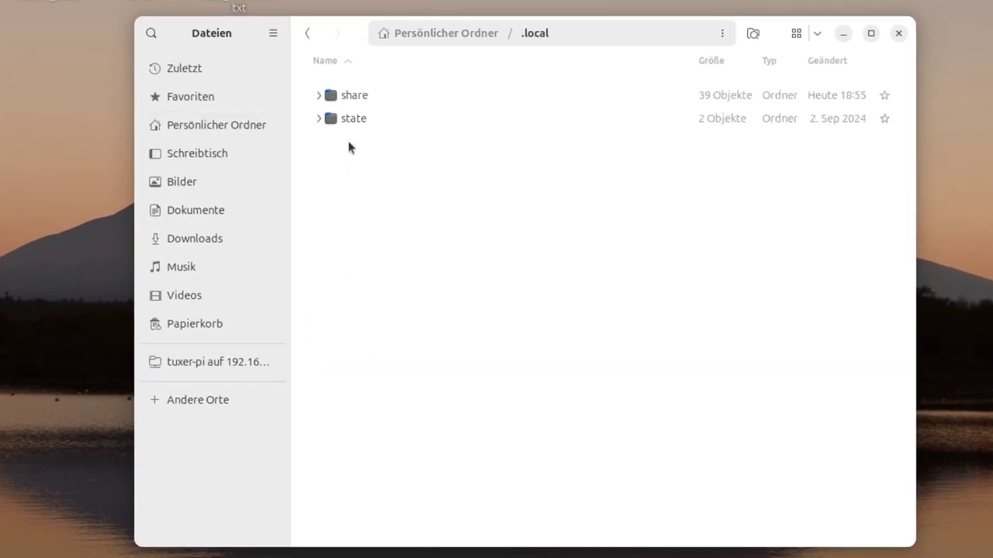
double_click(363, 96)
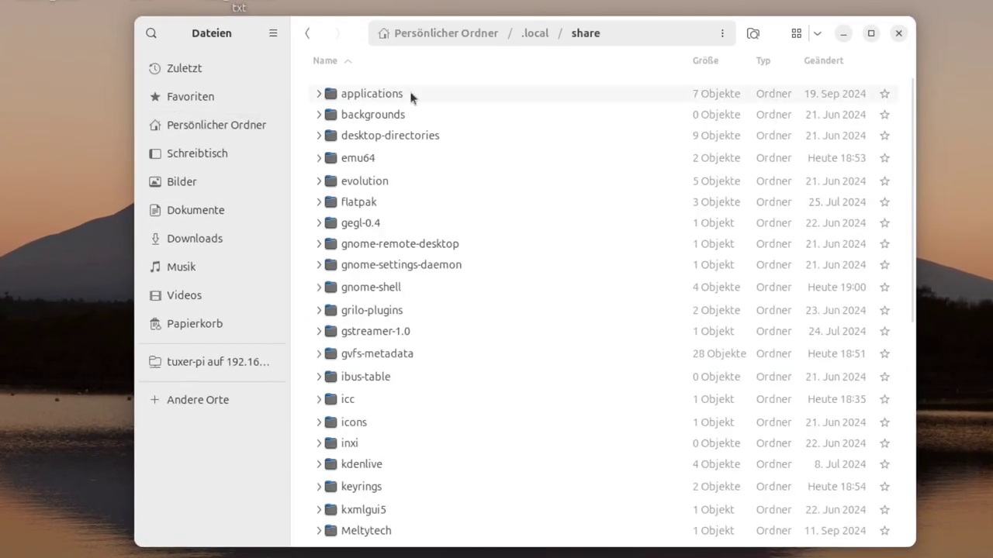
click(350, 98)
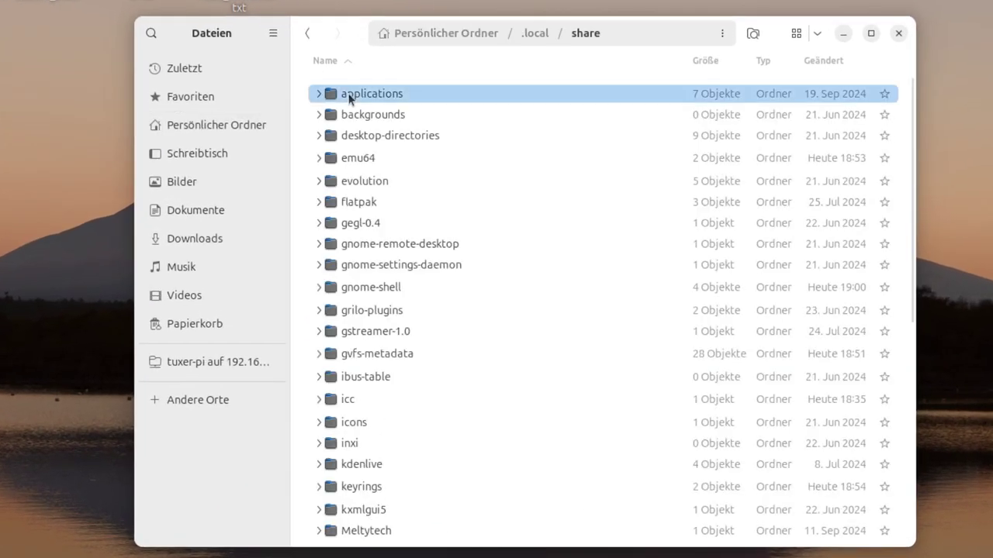
double_click(389, 94)
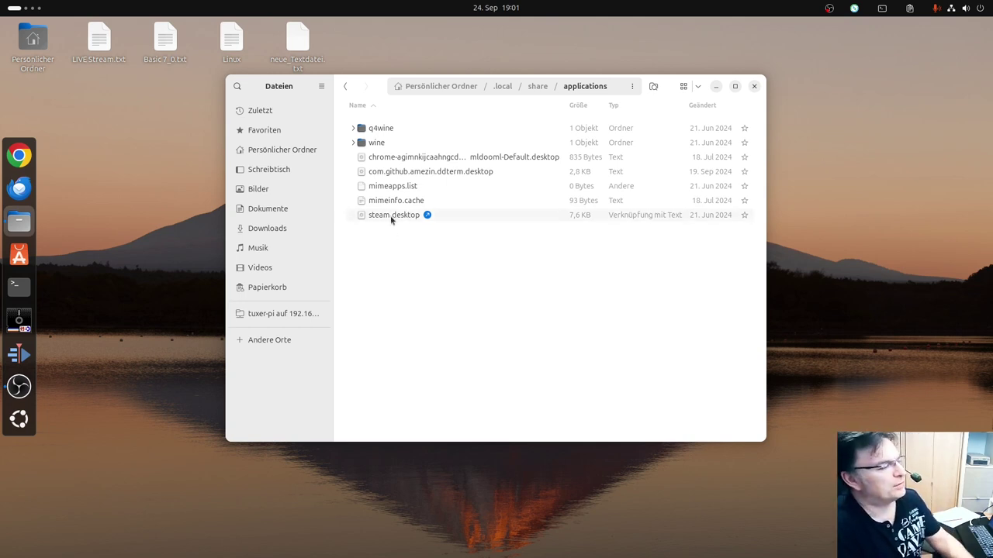
Duplicate steam.desktop in the applications folder and open the copy in the text editor to view its entries.
click(392, 218)
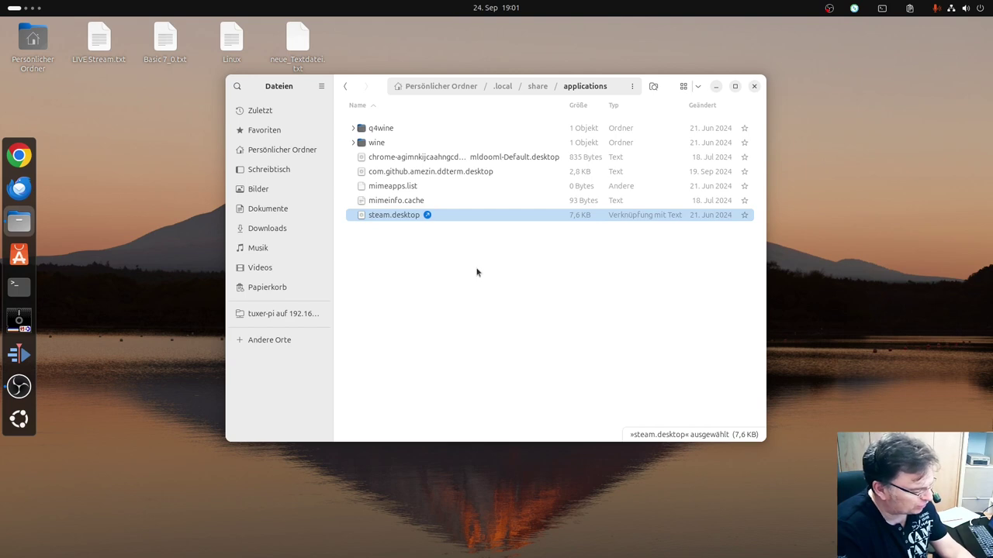
key(ctrl+v)
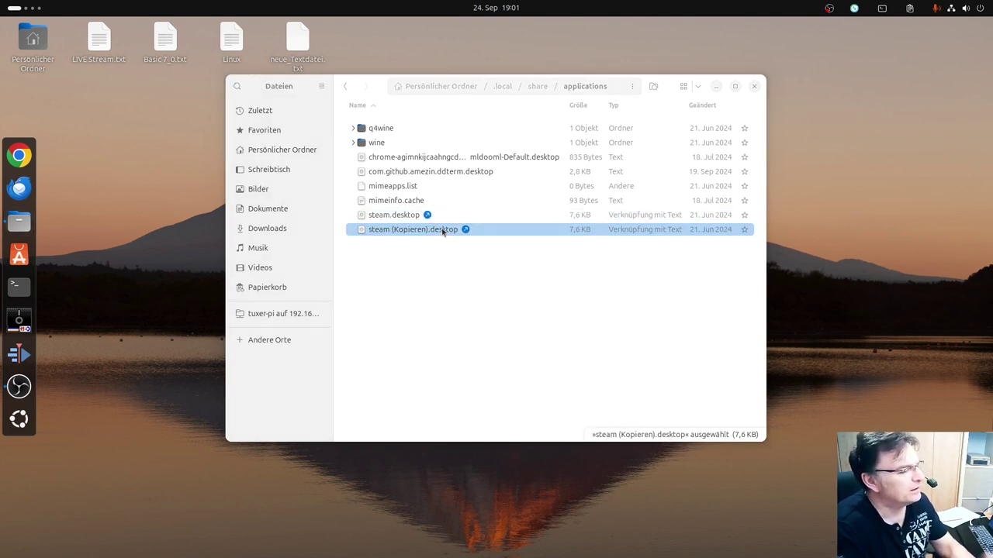
double_click(444, 230)
scroll(277, 221, down, 20)
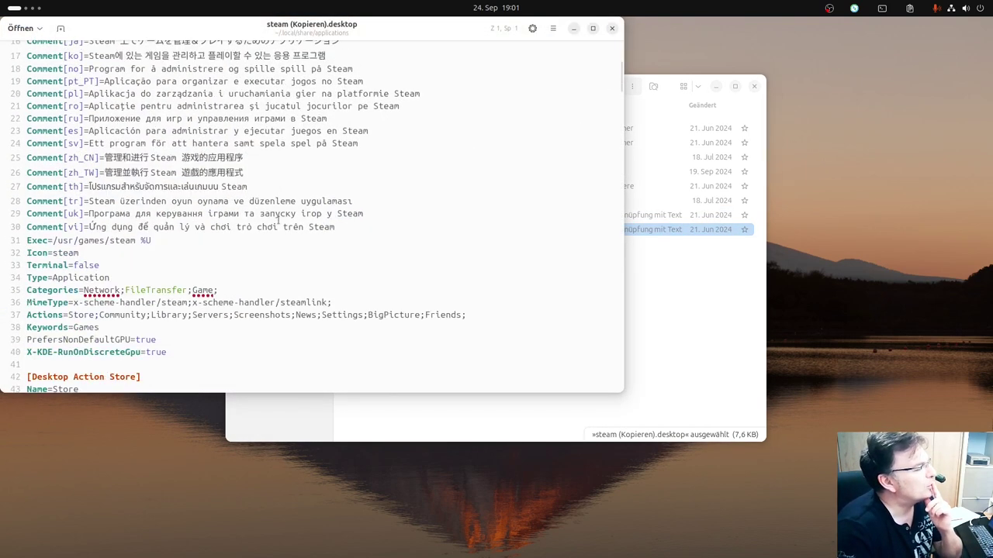
Look through the remaining entries of the steam.desktop copy, close it, and move the copy to the trash.
scroll(277, 221, down, 20)
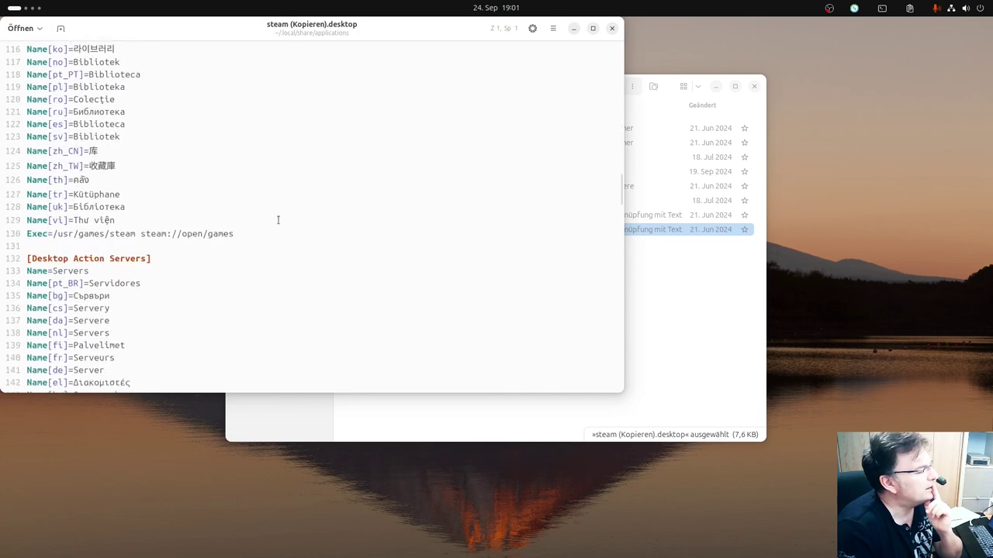
scroll(277, 220, down, 20)
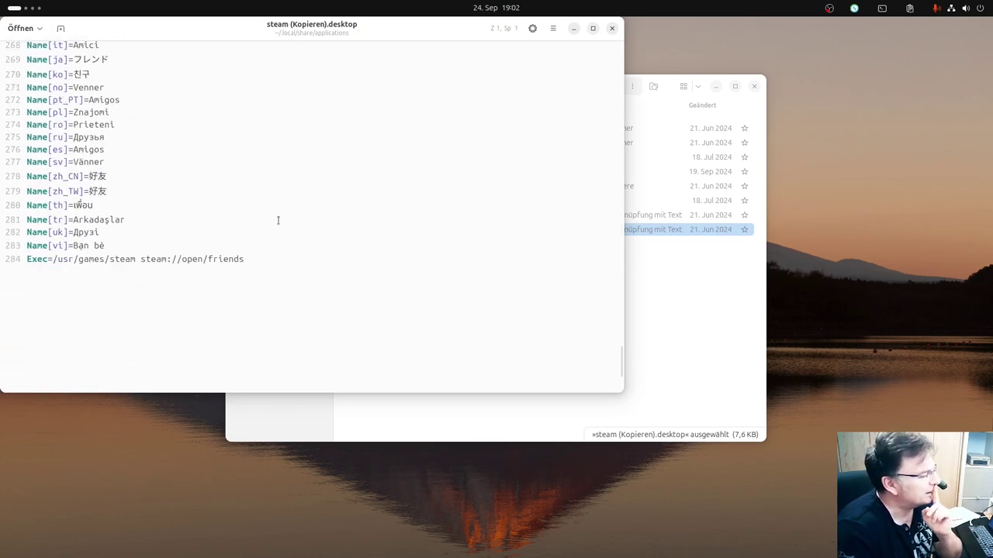
click(612, 28)
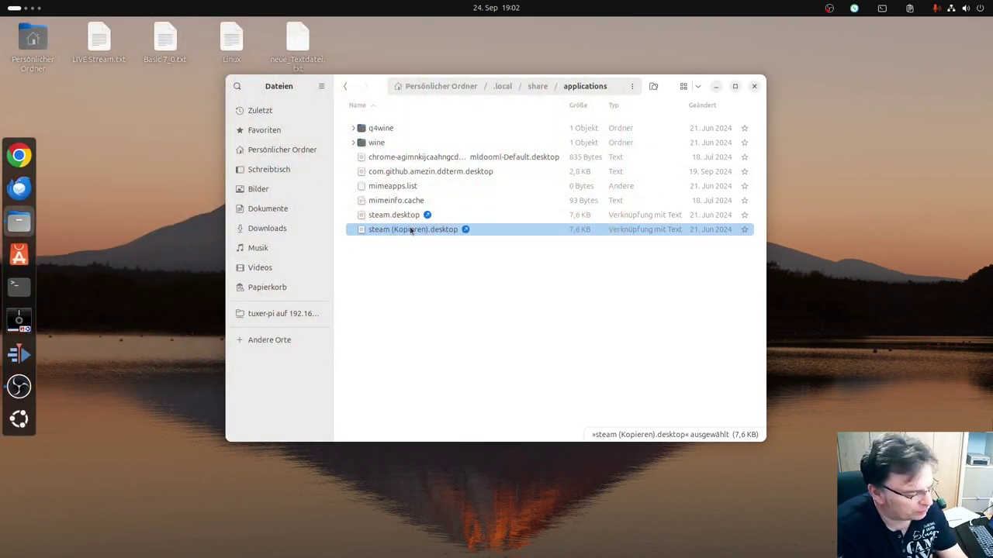
key(Delete)
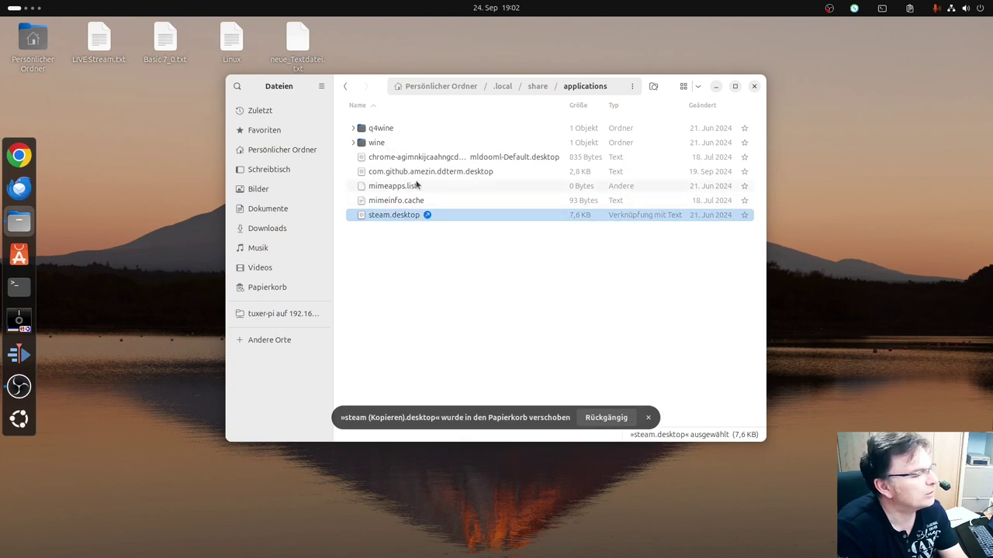
Open DirMaster.desktop from the wine/Programs/Style/DirMaster folder inside applications in the text editor.
click(439, 173)
double_click(440, 173)
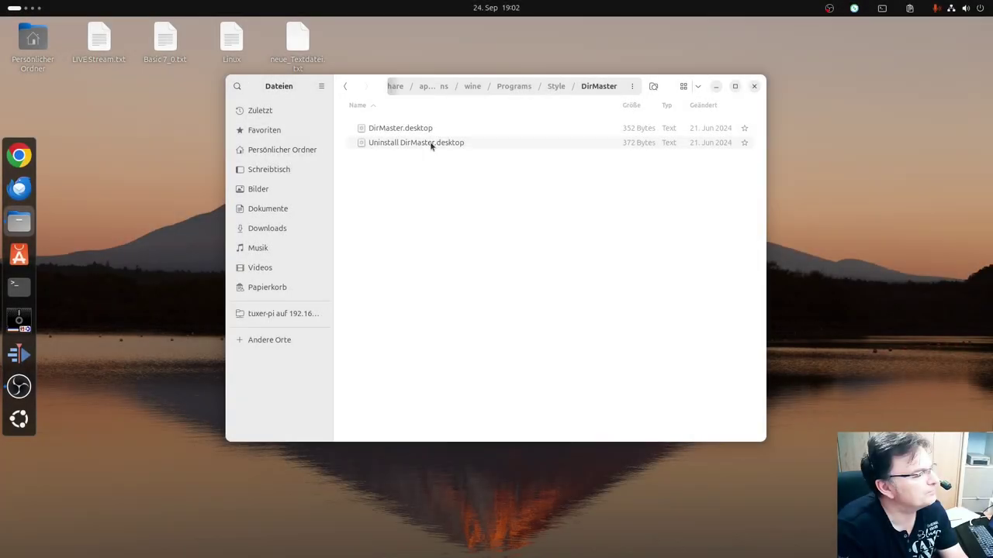
click(430, 129)
double_click(431, 129)
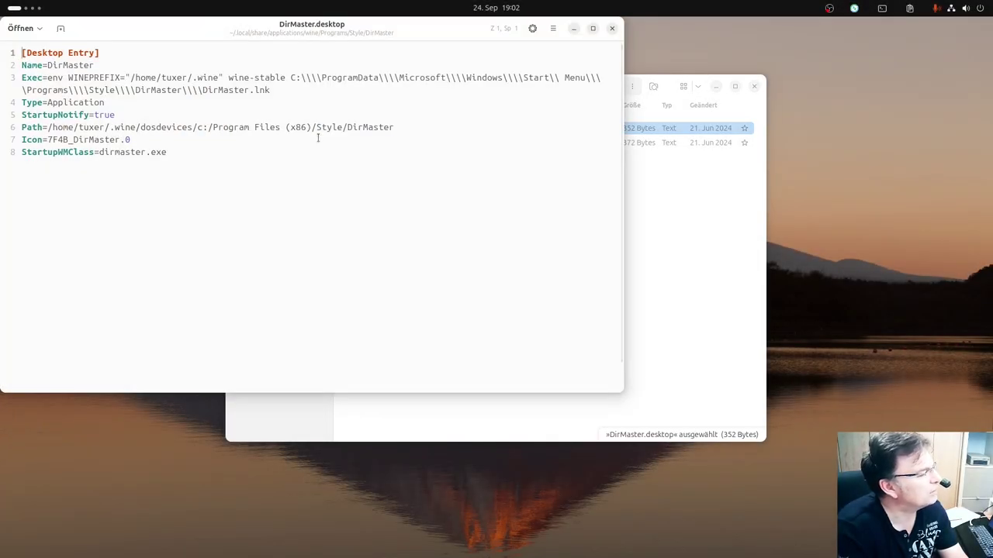
Save a copy of DirMaster.desktop as emu64.desktop in the .local/share/applications folder and close the editor.
click(554, 28)
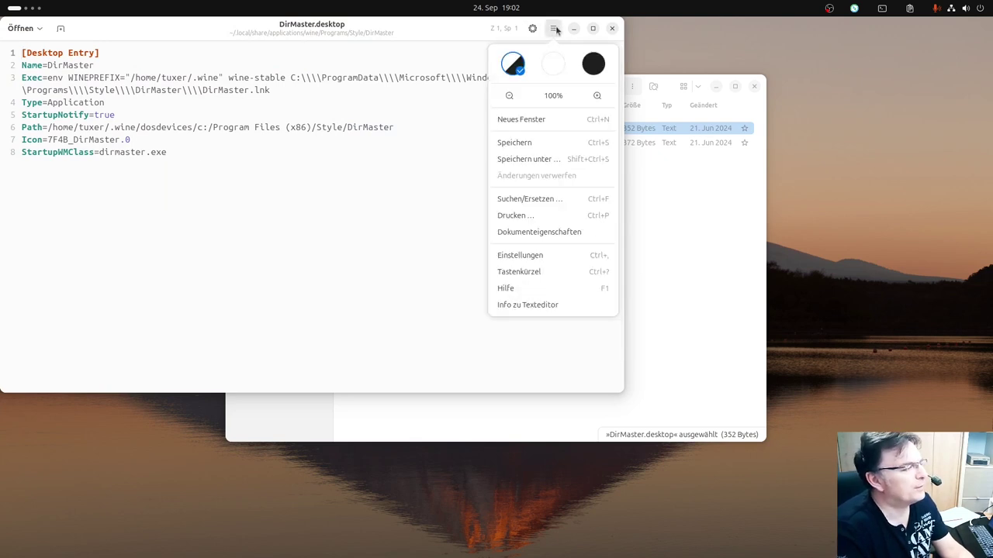
click(533, 159)
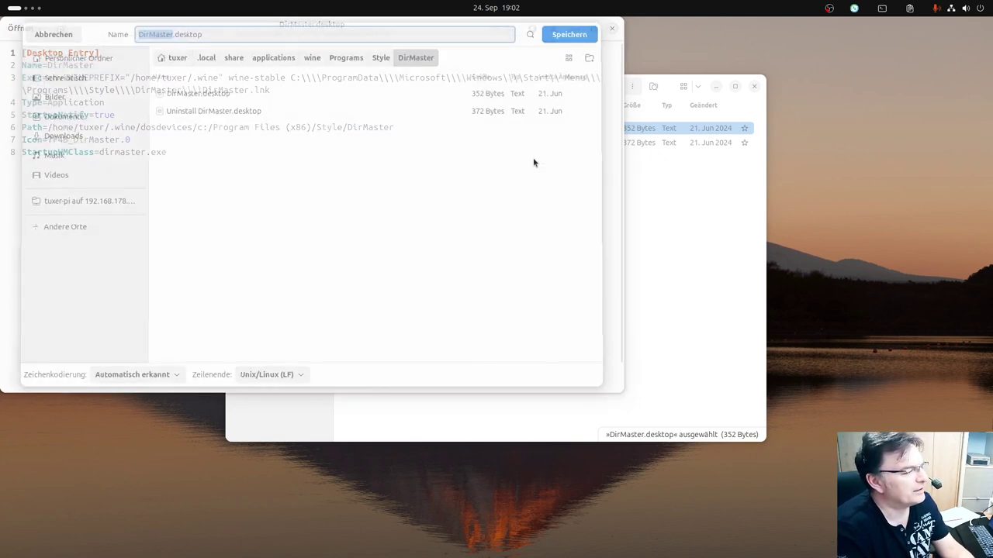
click(231, 56)
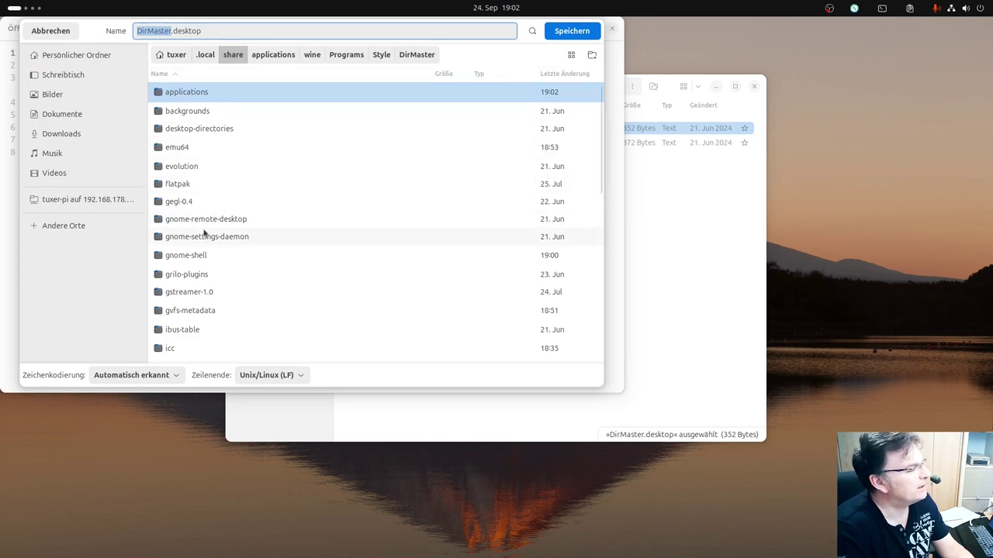
double_click(206, 99)
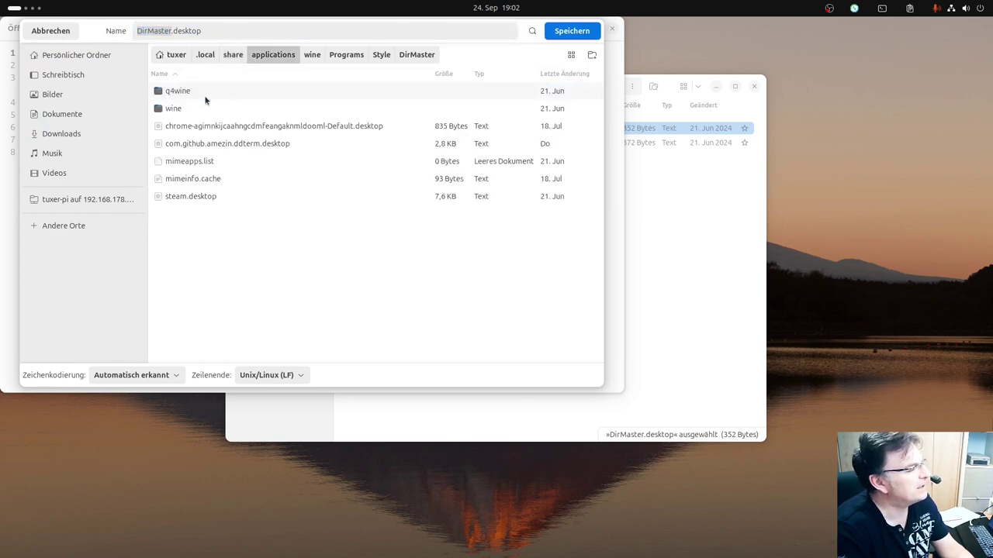
click(175, 30)
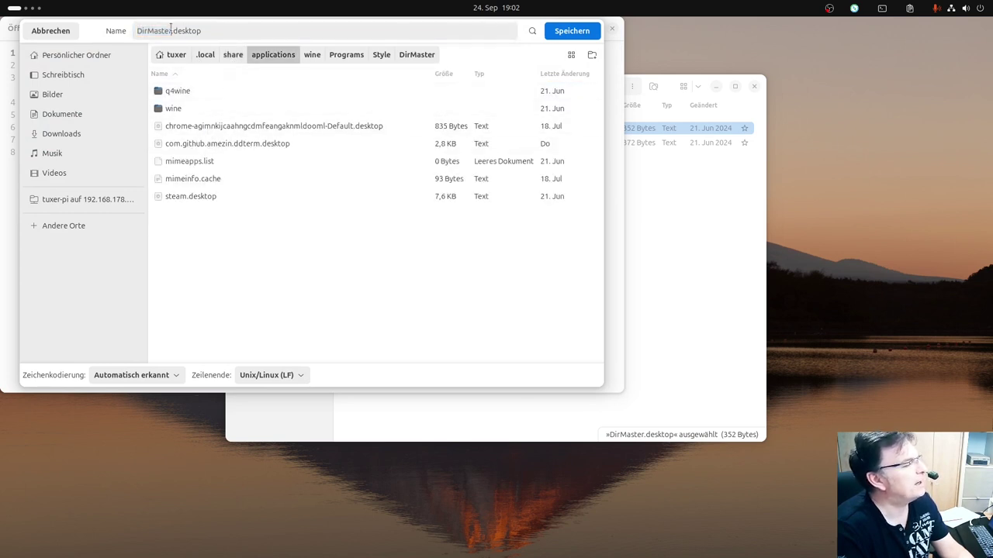
drag(172, 30, 136, 31)
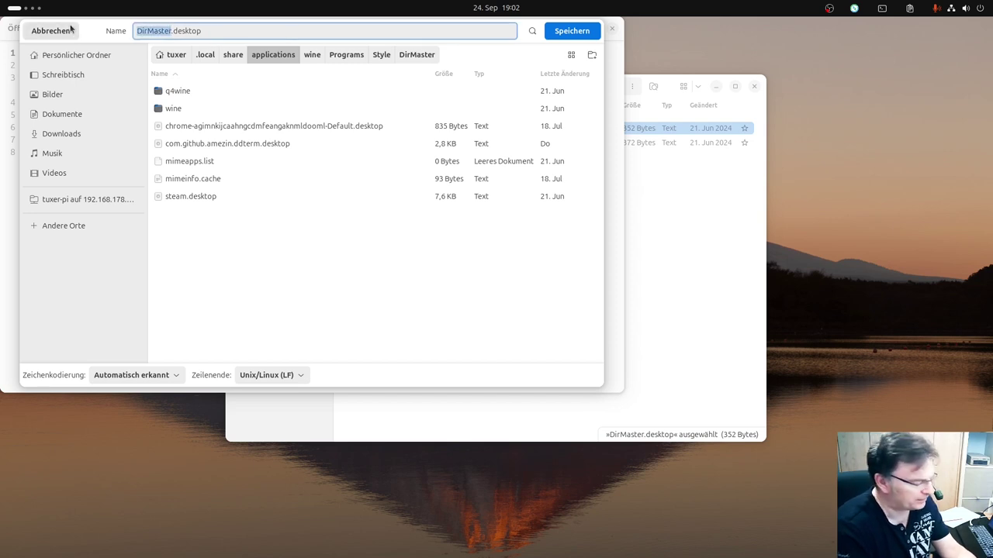
text(emu64)
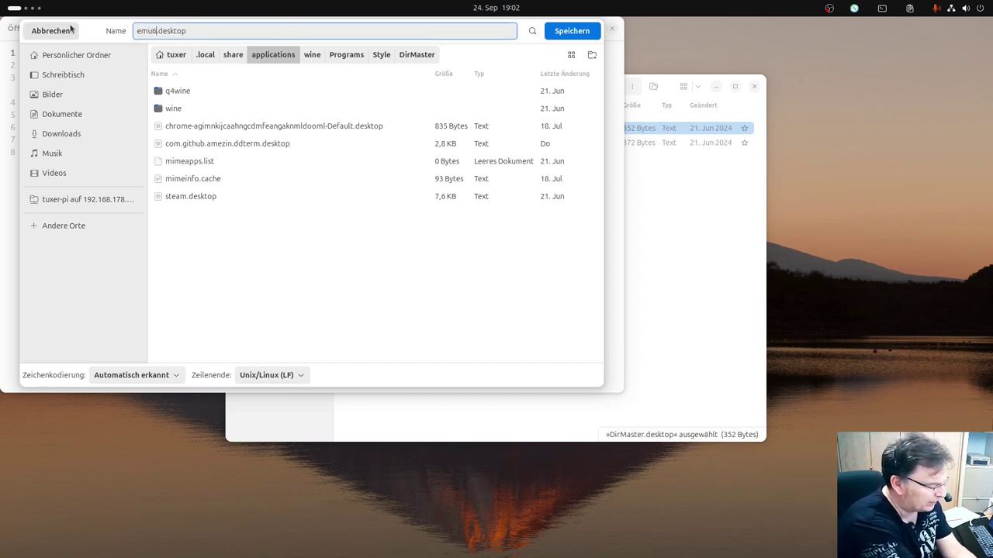
click(578, 31)
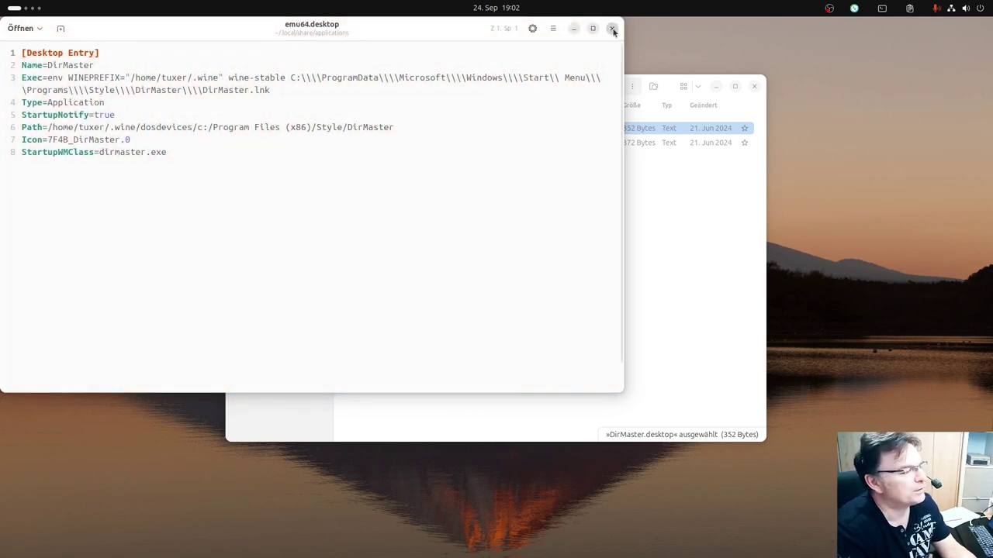
click(612, 29)
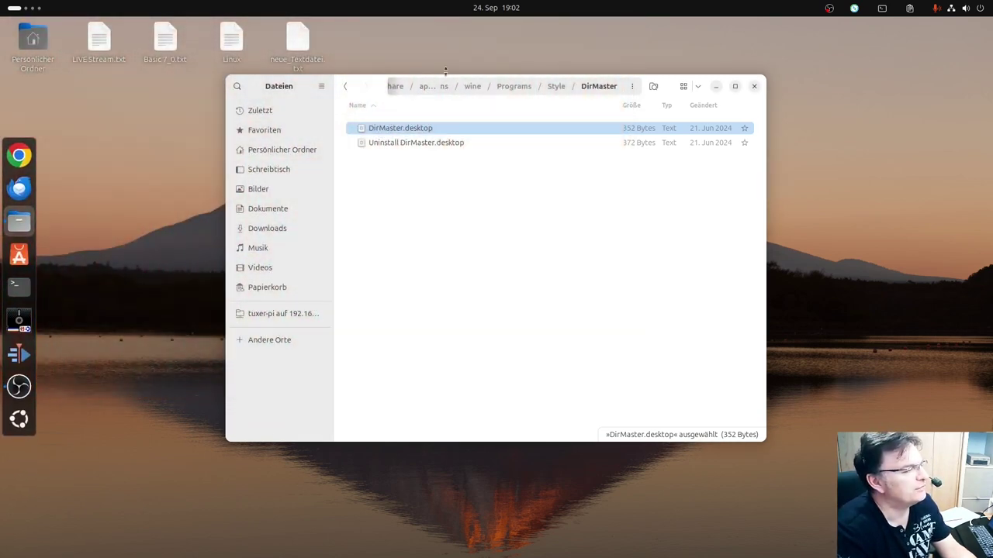
Return to the .local/share/applications folder and open emu64.desktop in the text editor.
click(427, 87)
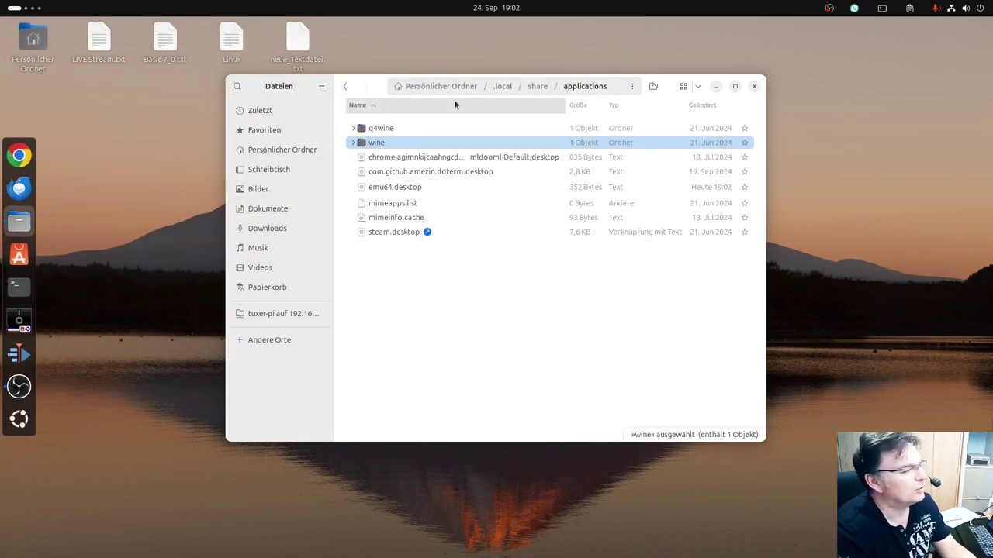
click(452, 88)
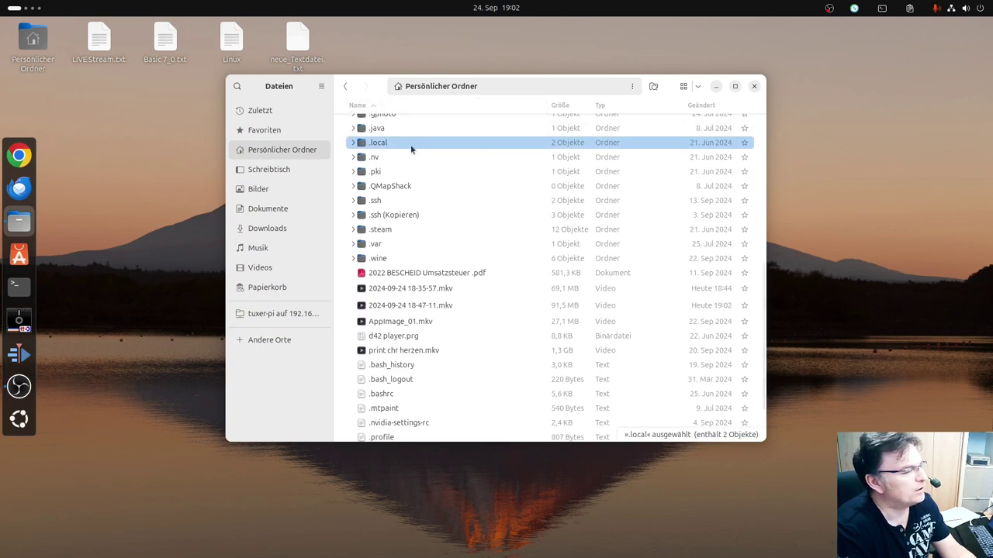
double_click(380, 147)
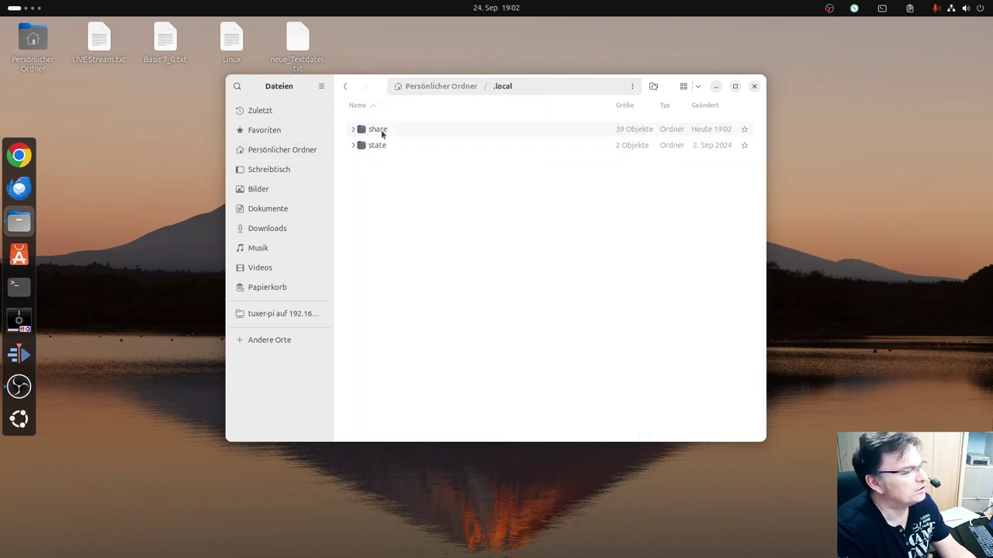
double_click(381, 134)
double_click(383, 130)
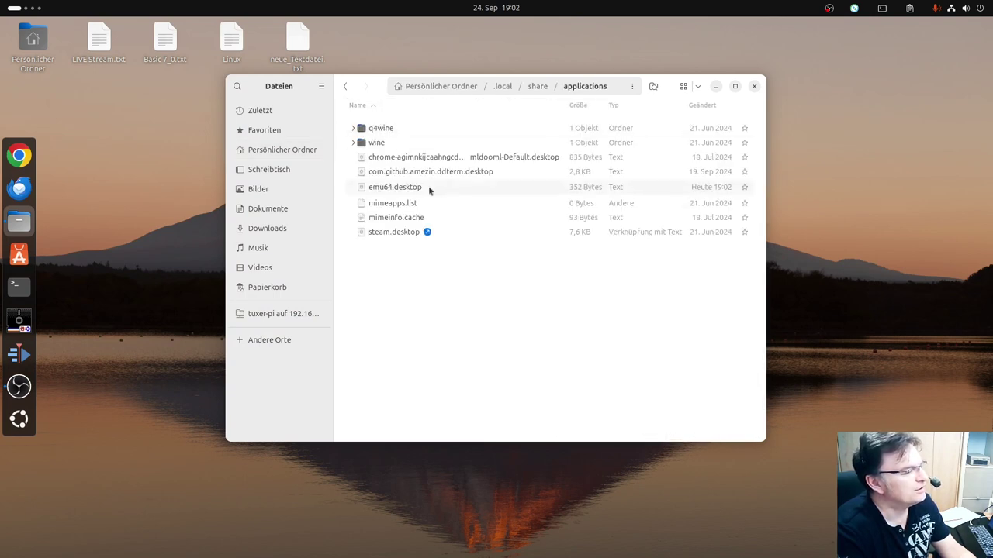
click(392, 187)
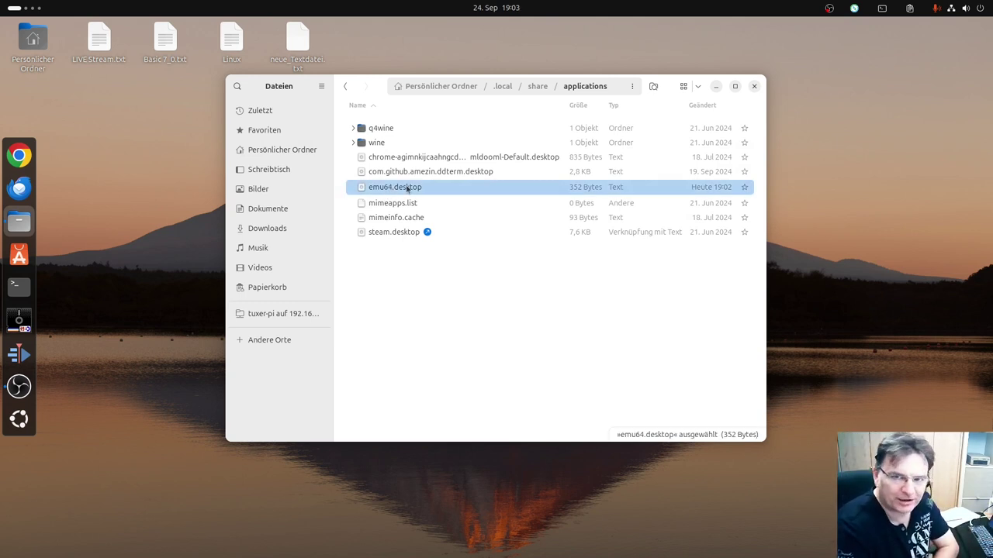
double_click(407, 189)
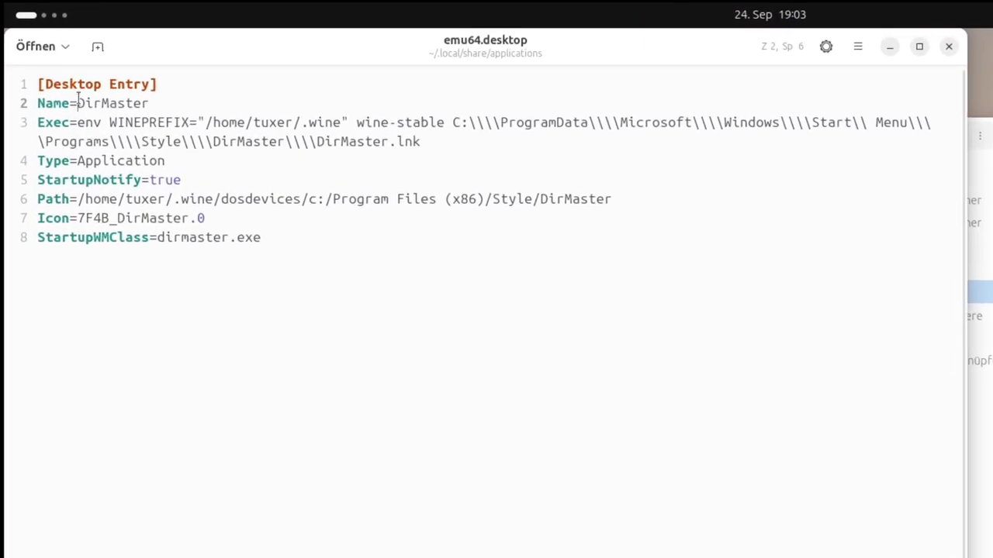
Set the Name entry of emu64.desktop to Emu64.
drag(78, 99, 149, 103)
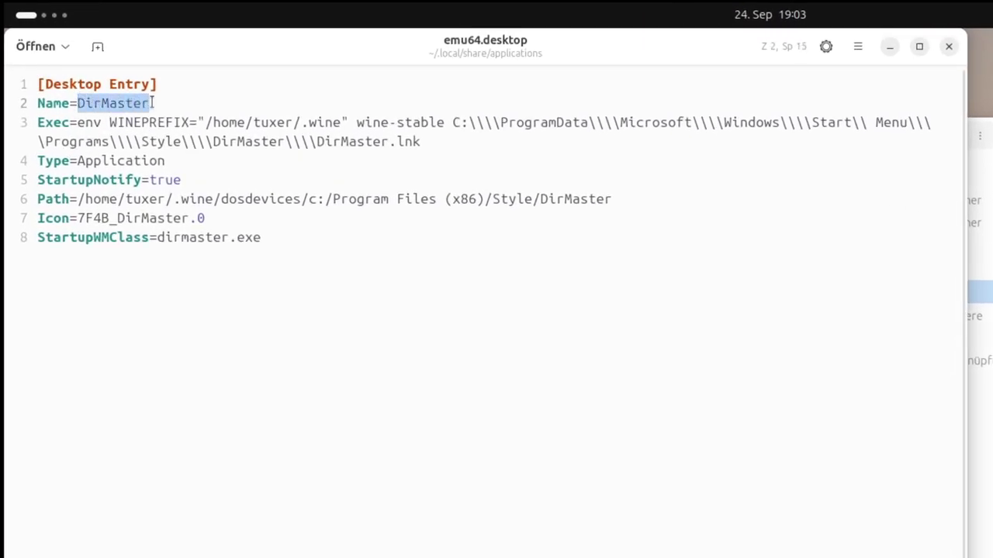
text(Emu )
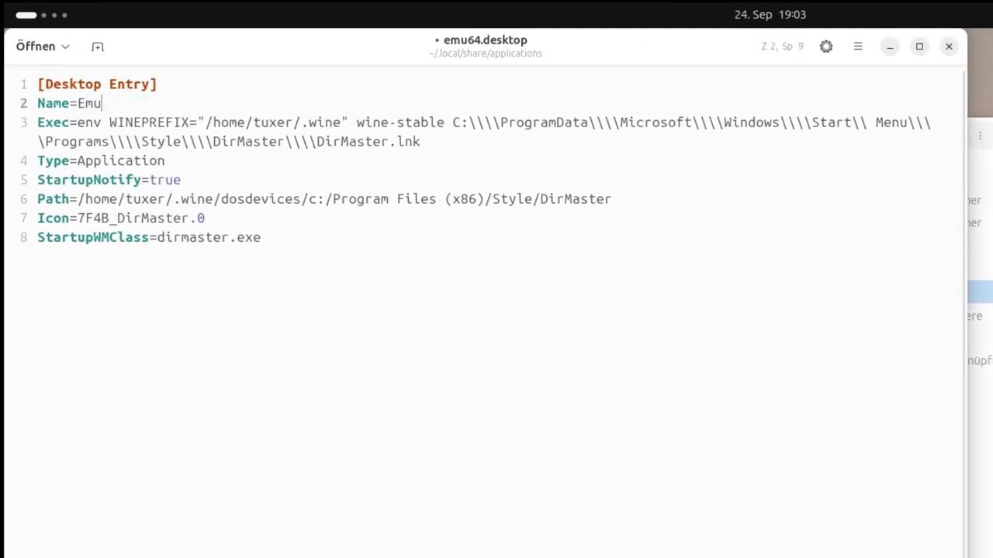
text(6)
key(BackSpace)
key(BackSpace)
text(64)
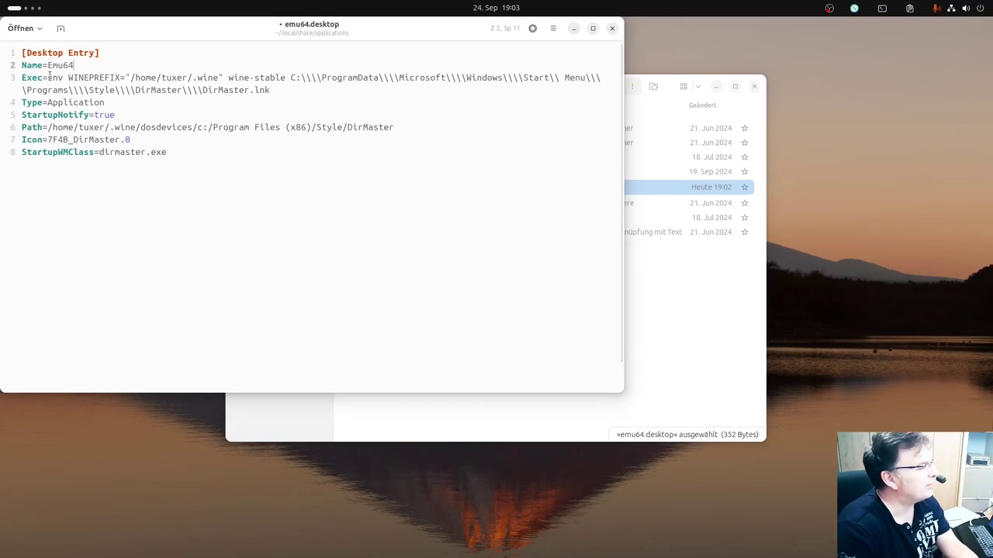
Clear the entire value of the Exec entry, leaving only "Exec=".
drag(52, 77, 284, 89)
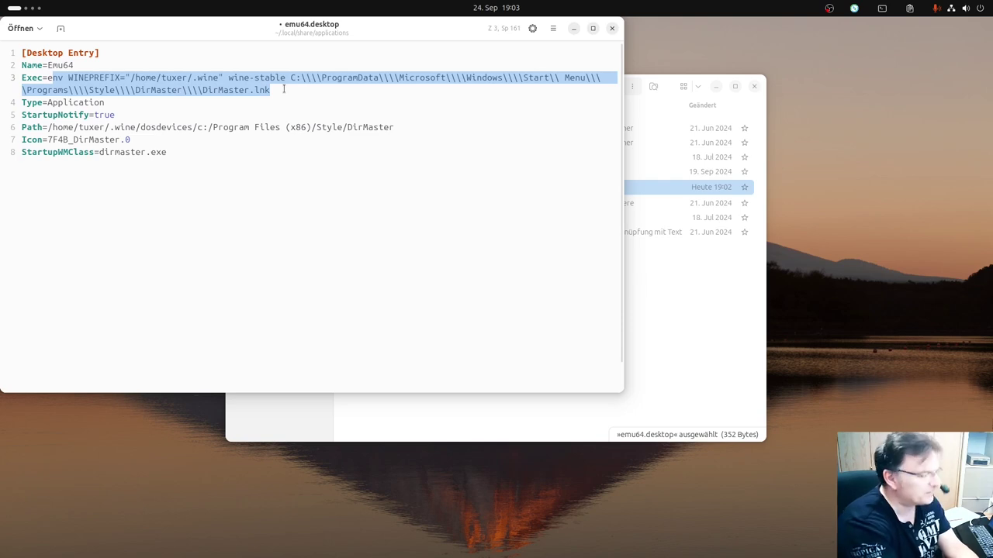
key(BackSpace)
key(BackSpace)
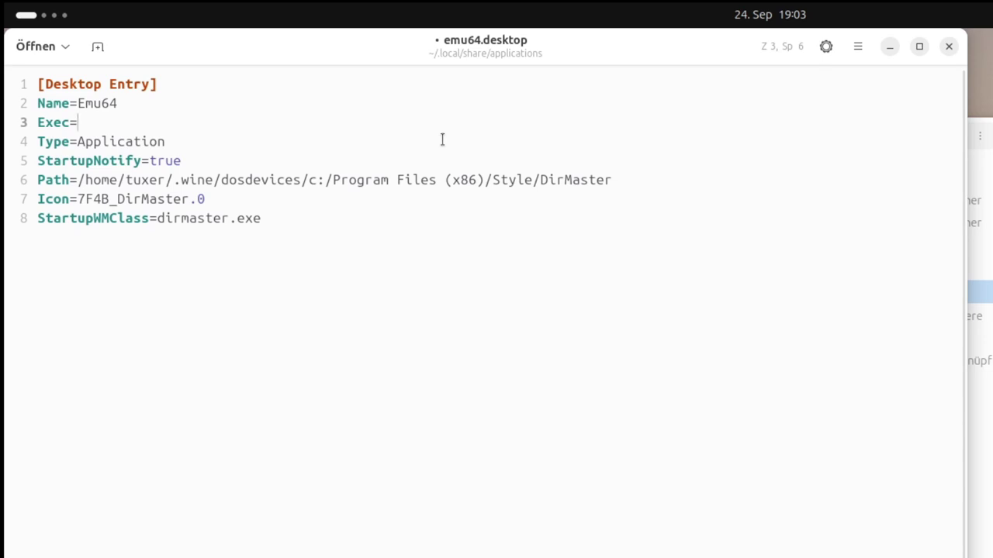
Switch to the file manager, go to the .local/share/emu64 folder containing the AppImage, and copy the folder's full path.
key(alt+Tab)
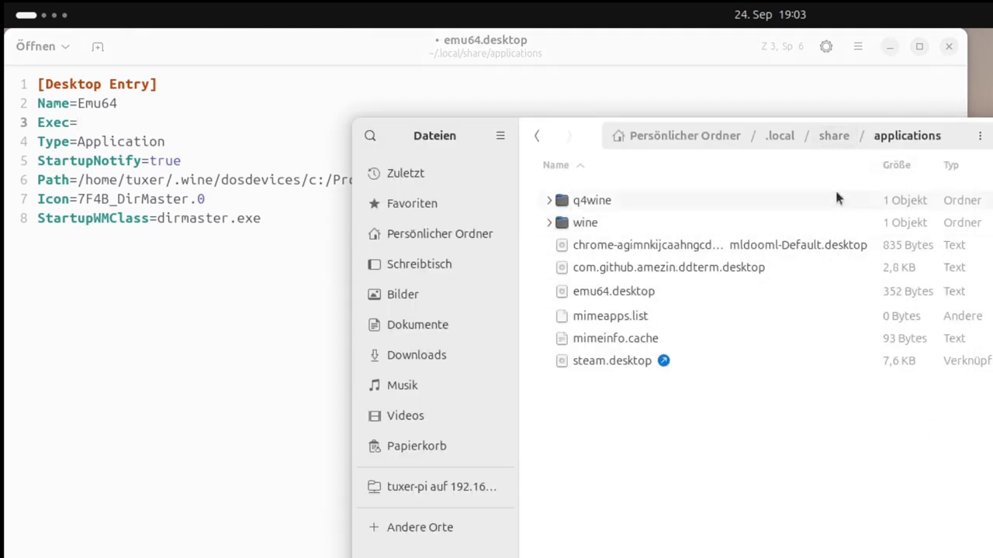
click(785, 138)
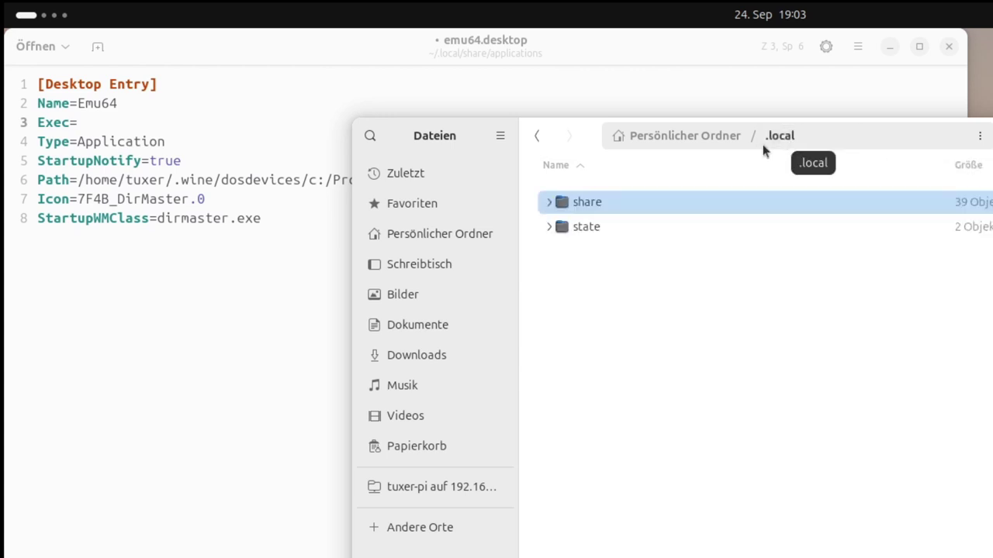
double_click(584, 203)
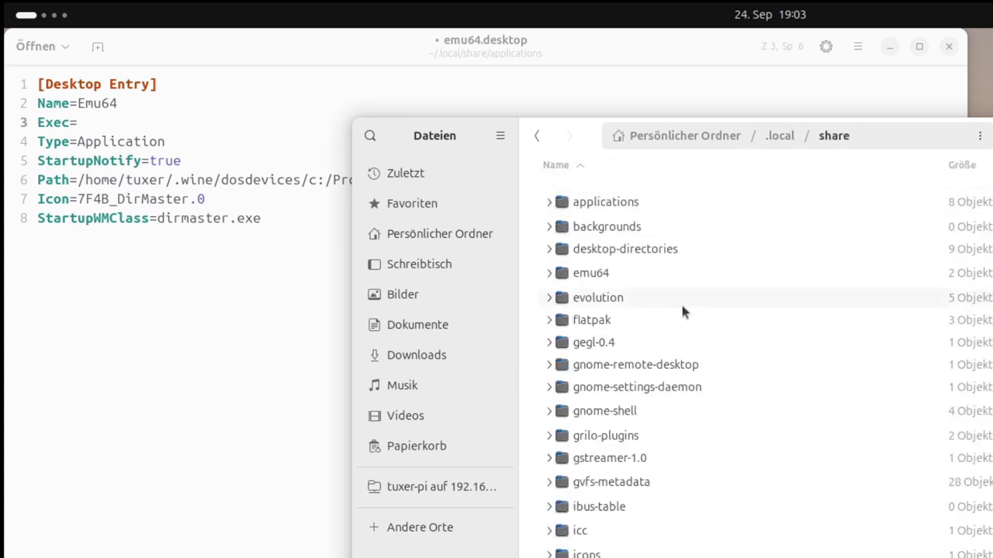
double_click(597, 276)
click(632, 225)
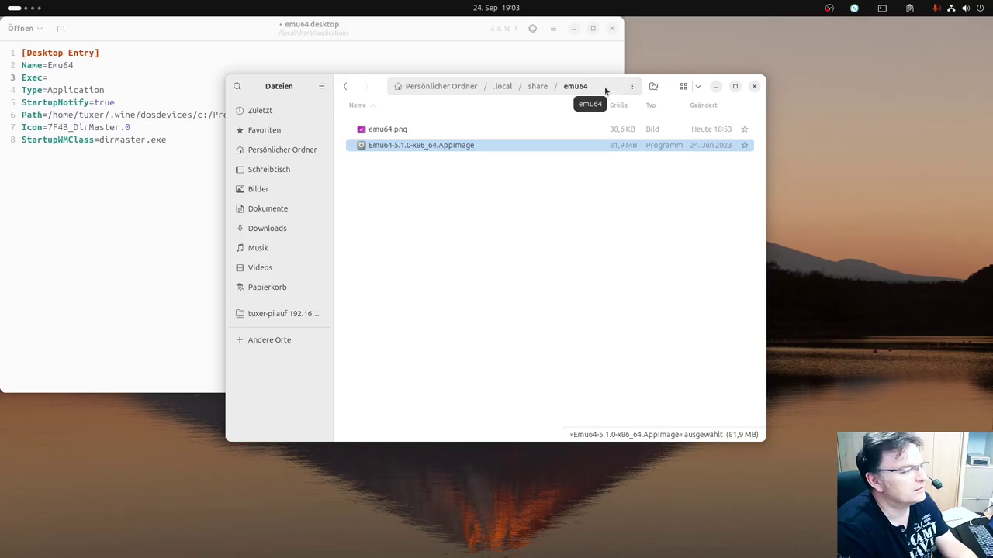
click(605, 88)
key(ctrl+c)
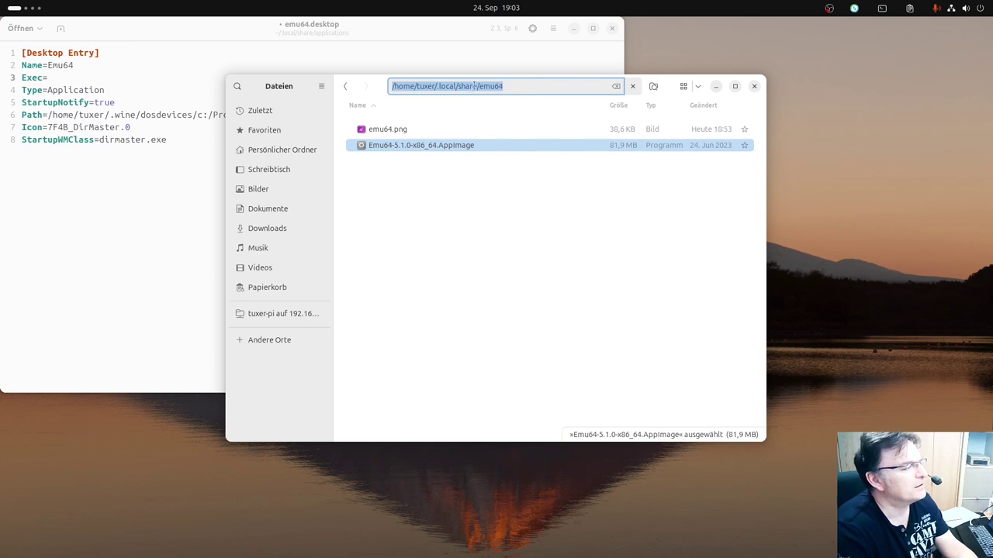
right_click(509, 88)
click(505, 115)
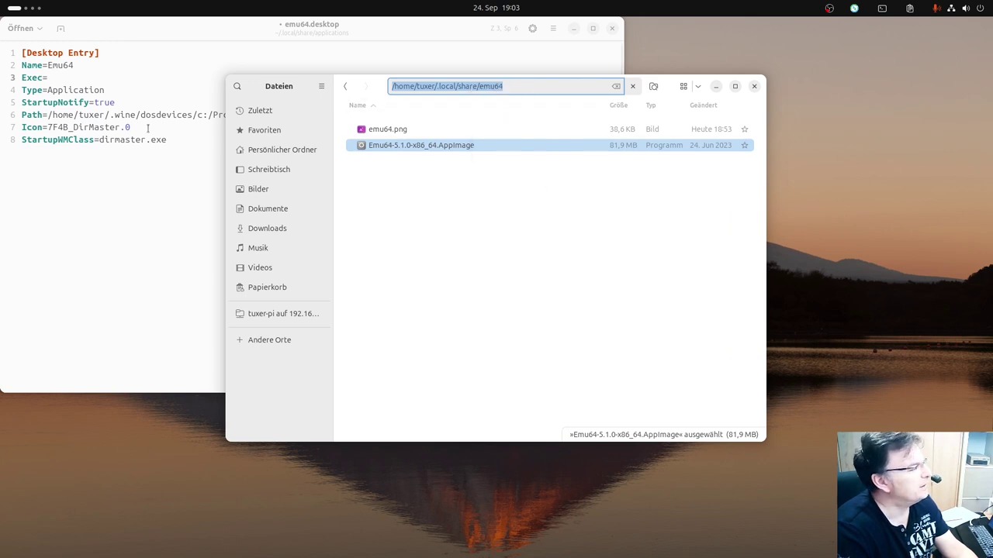
Paste the copied path of the .local/share/emu64 folder as the Exec value and highlight its home directory part.
click(66, 77)
right_click(65, 76)
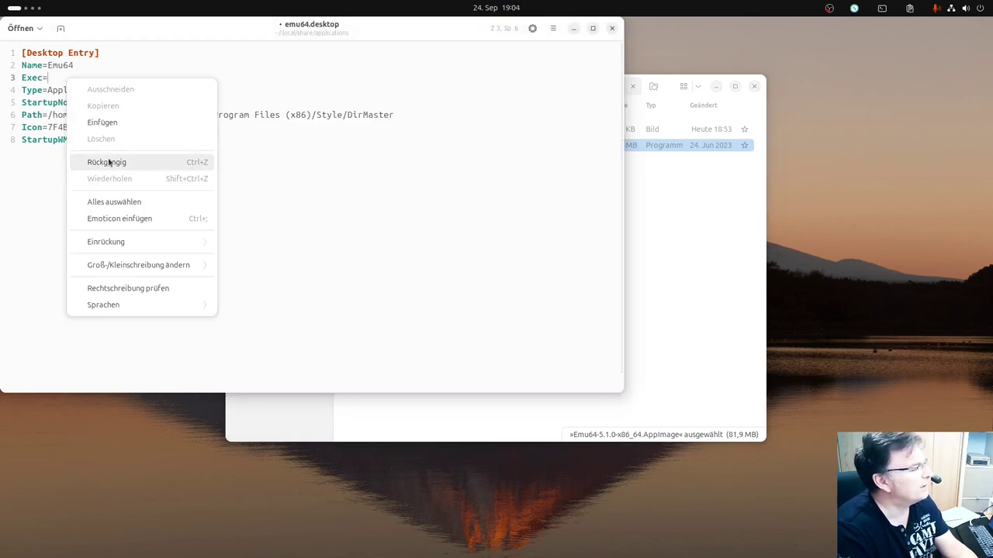
click(113, 121)
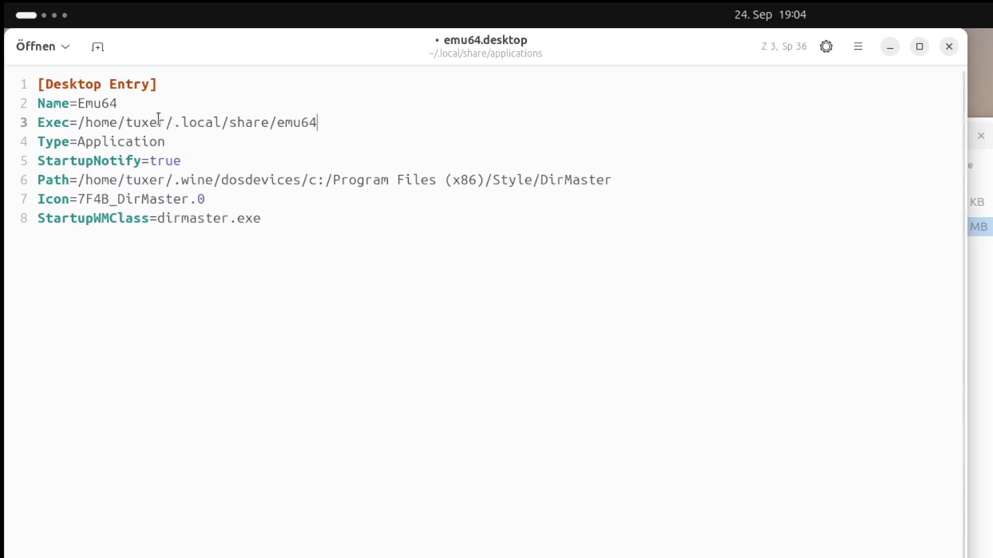
drag(165, 122, 86, 116)
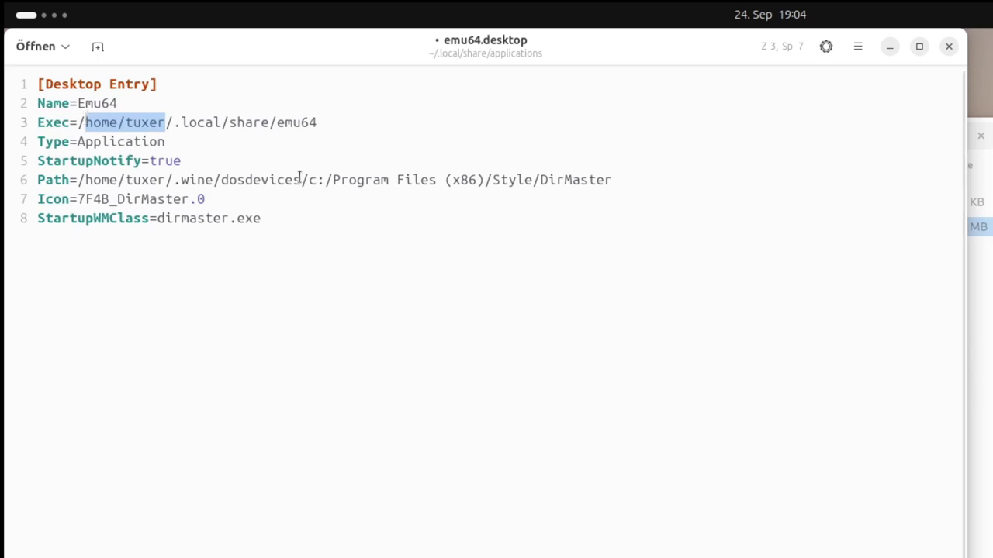
Replace the home directory part of the Exec path with "~" and append a slash, giving ~/.local/share/emu64/.
key(BackSpace)
key(BackSpace)
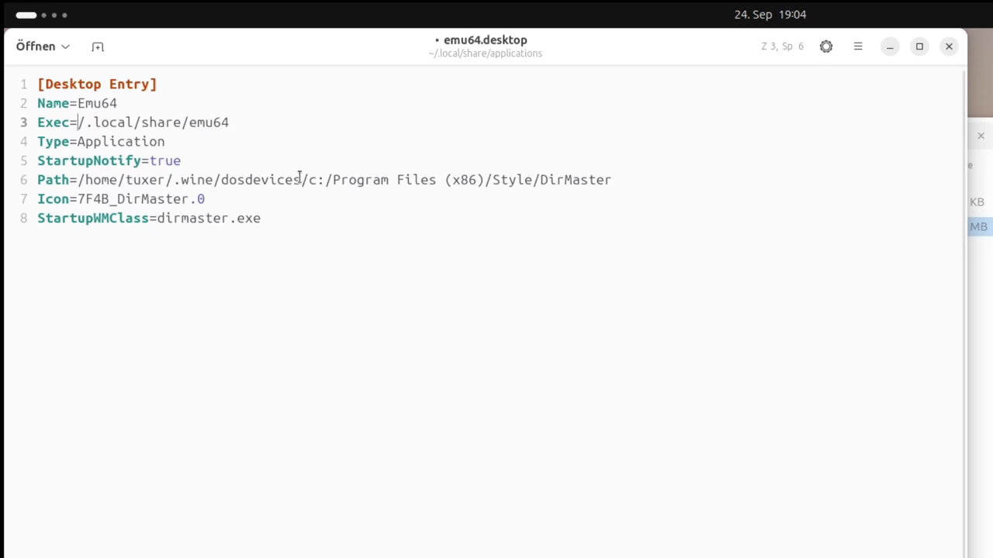
text(~)
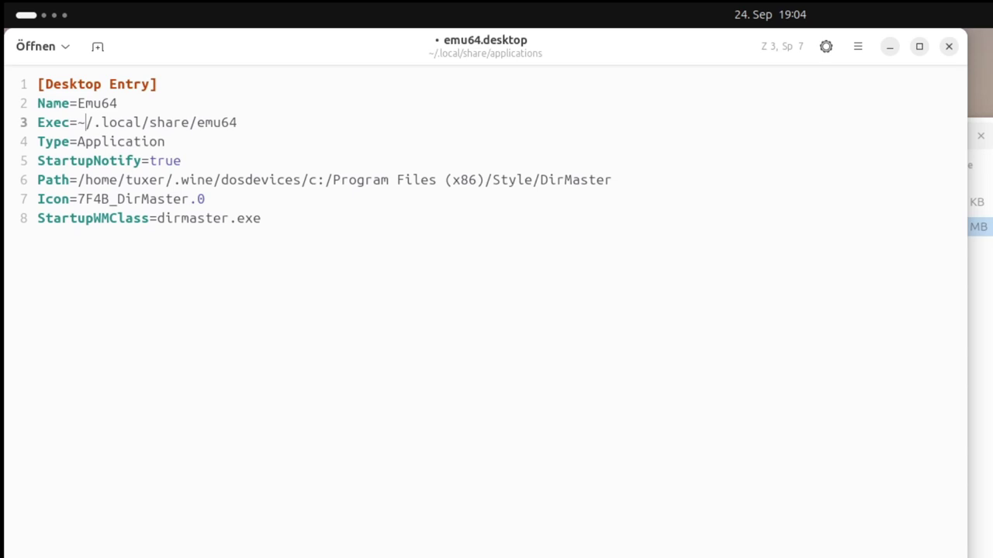
click(255, 124)
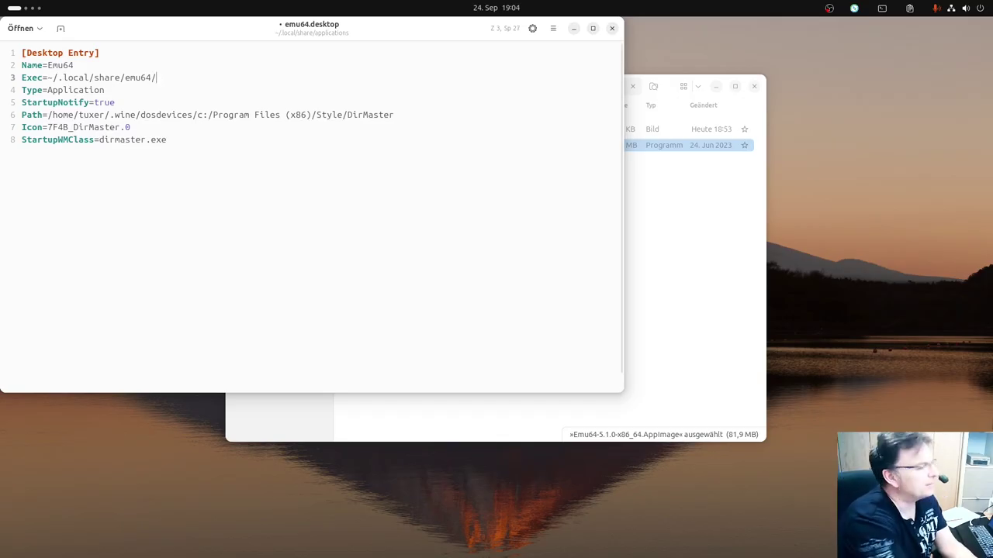
text(/)
Copy the AppImage's full file name from the file manager and append it to the Exec path: ~/.local/share/emu64/Emu64-5.1.0-x86_64.AppImage.
click(654, 191)
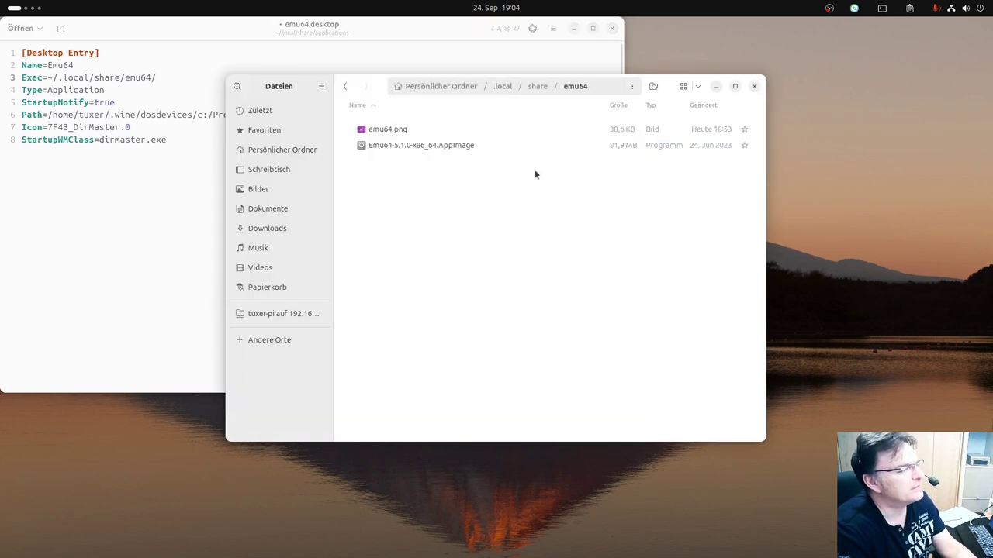
click(469, 147)
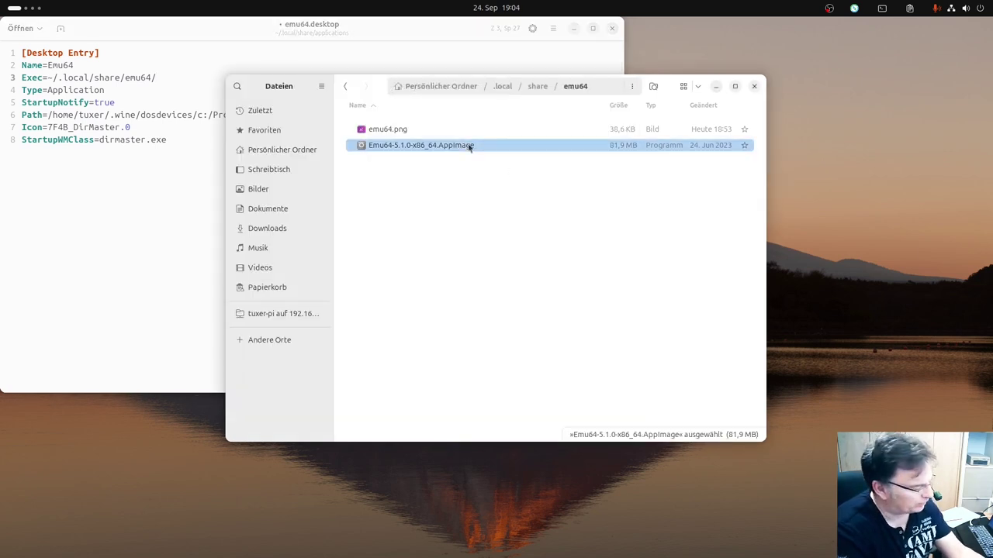
key(F2)
key(End)
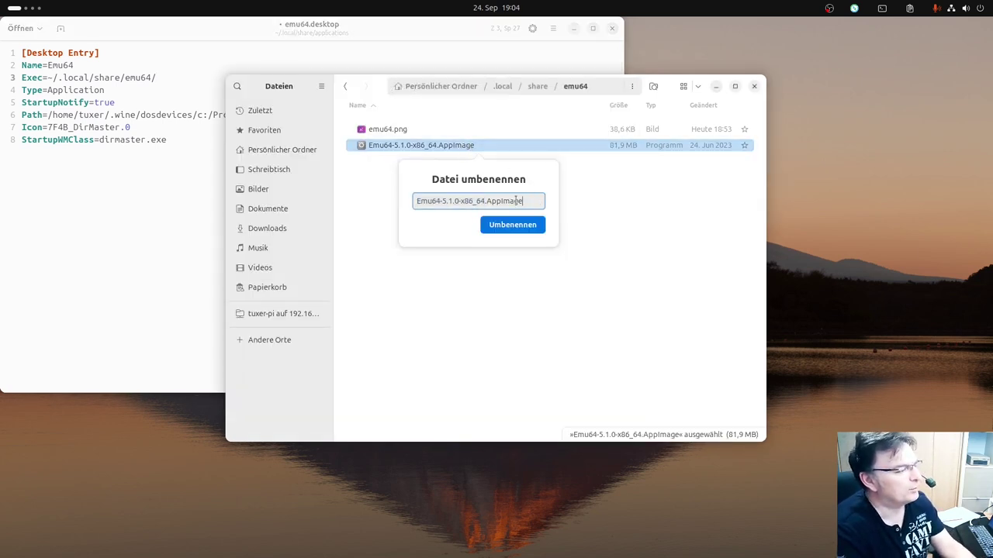
drag(523, 201, 410, 193)
key(ctrl+c)
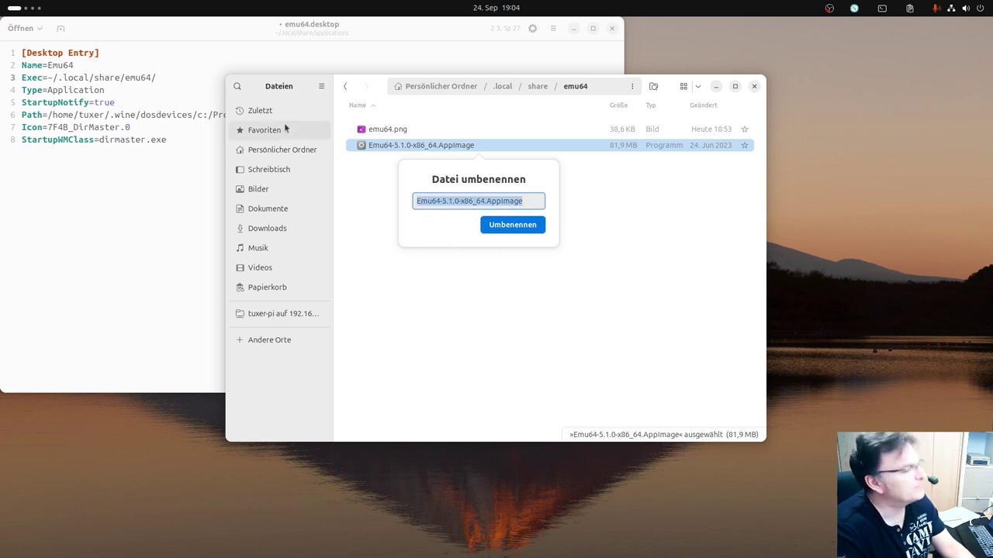
click(166, 77)
click(166, 77)
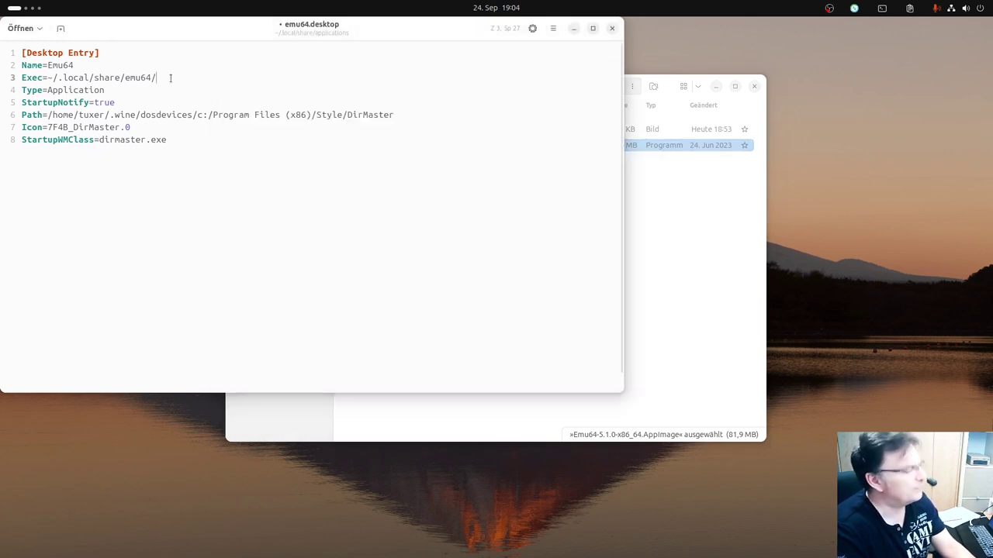
key(ctrl+v)
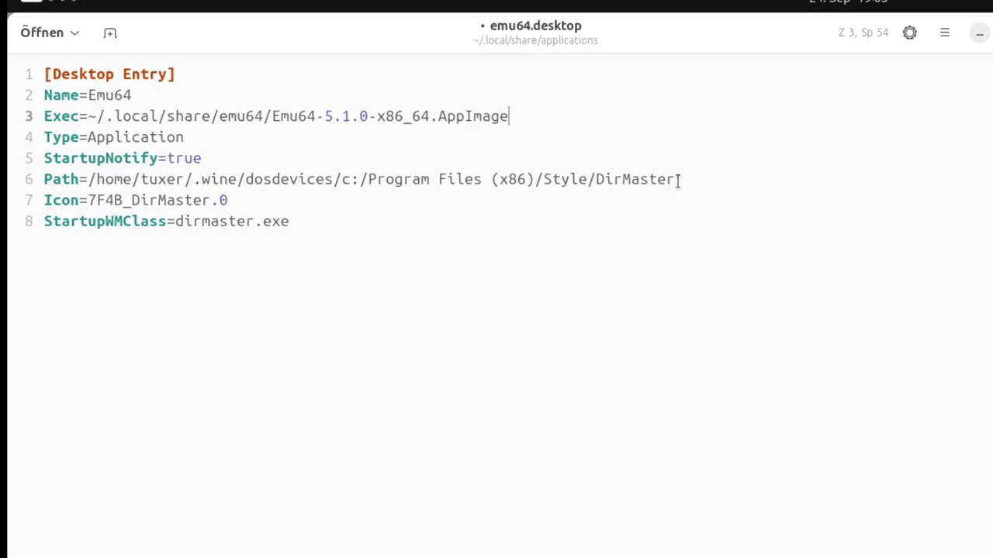
Delete the entire Path line from emu64.desktop, leaving no blank line.
drag(677, 180, 27, 179)
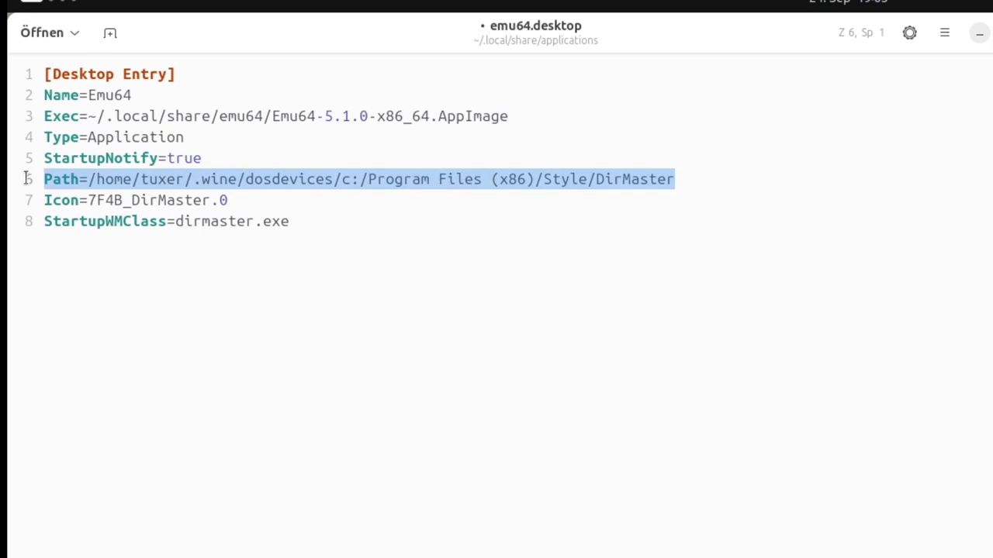
key(Delete)
key(Delete)
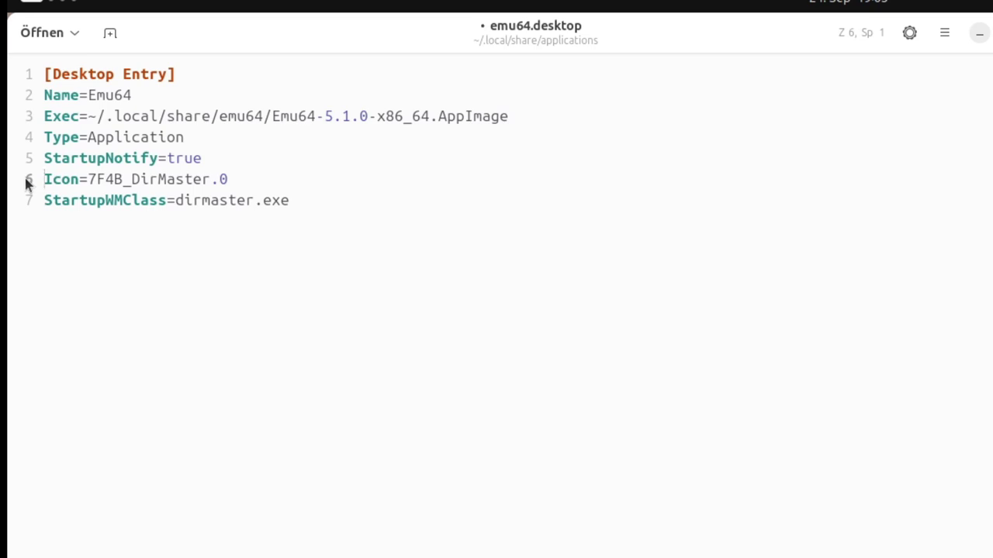
Replace the Icon value with the folder path ~/.local/share/emu64/ copied from the Exec entry.
drag(88, 179, 249, 169)
key(Delete)
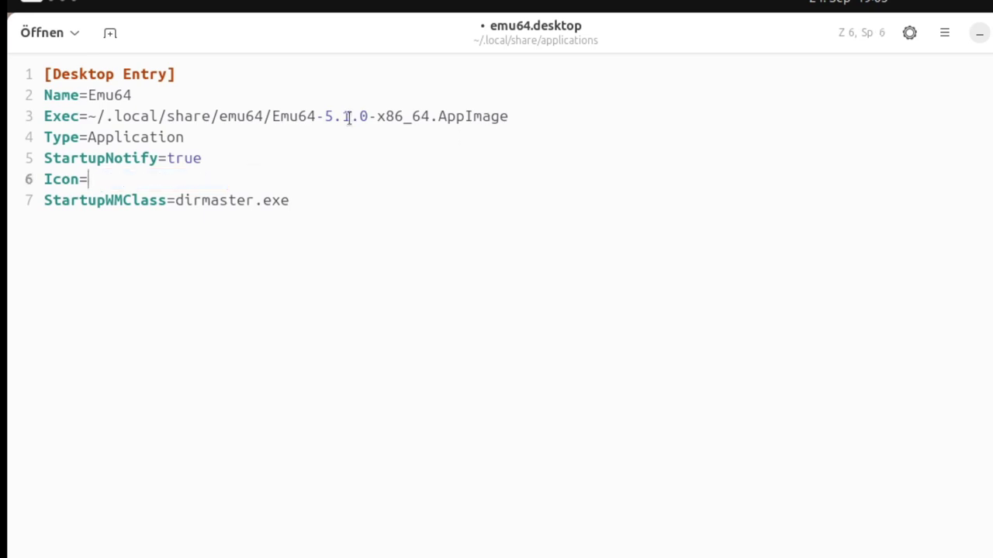
drag(272, 113, 88, 118)
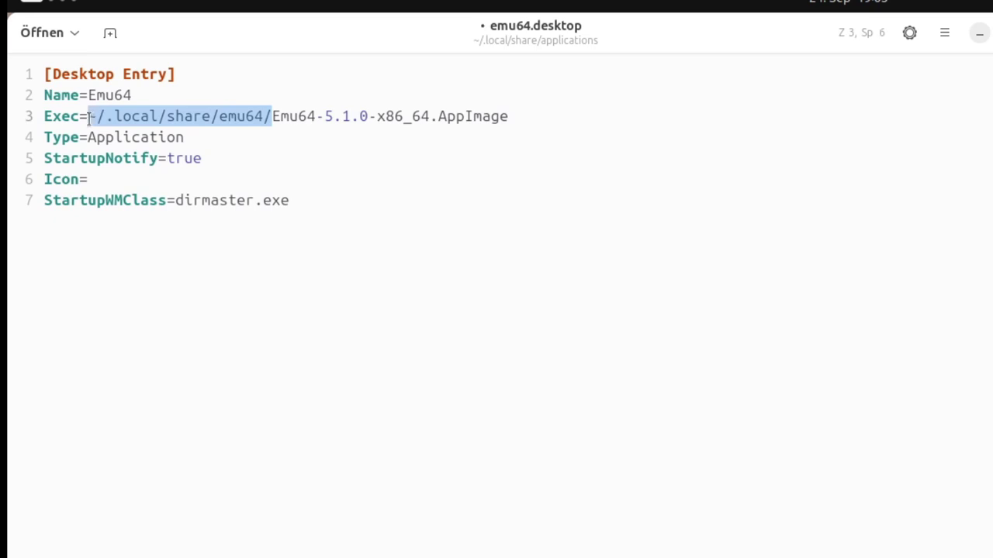
key(ctrl+c)
click(126, 182)
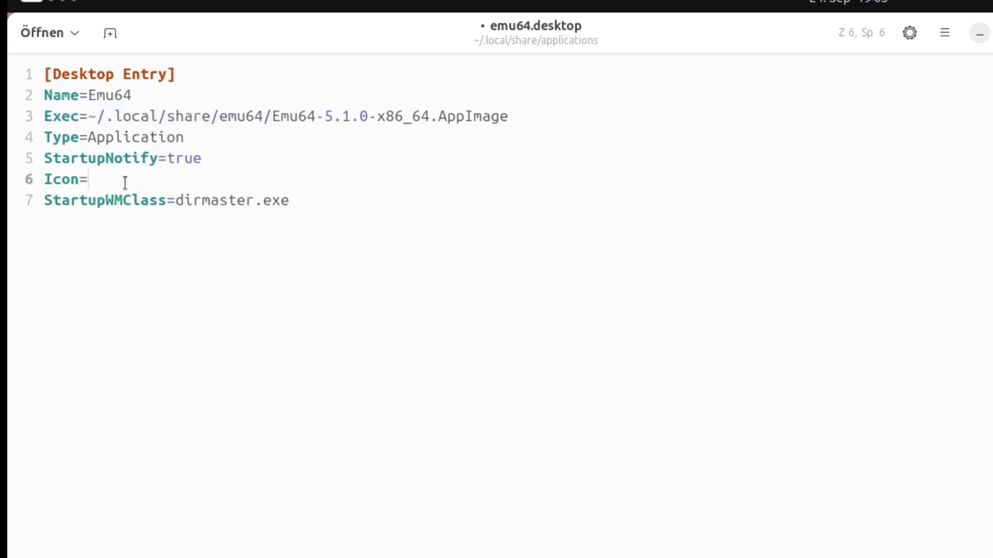
key(ctrl+v)
Copy the file name emu64.png from the file manager and append it to the Icon path.
key(alt+Tab)
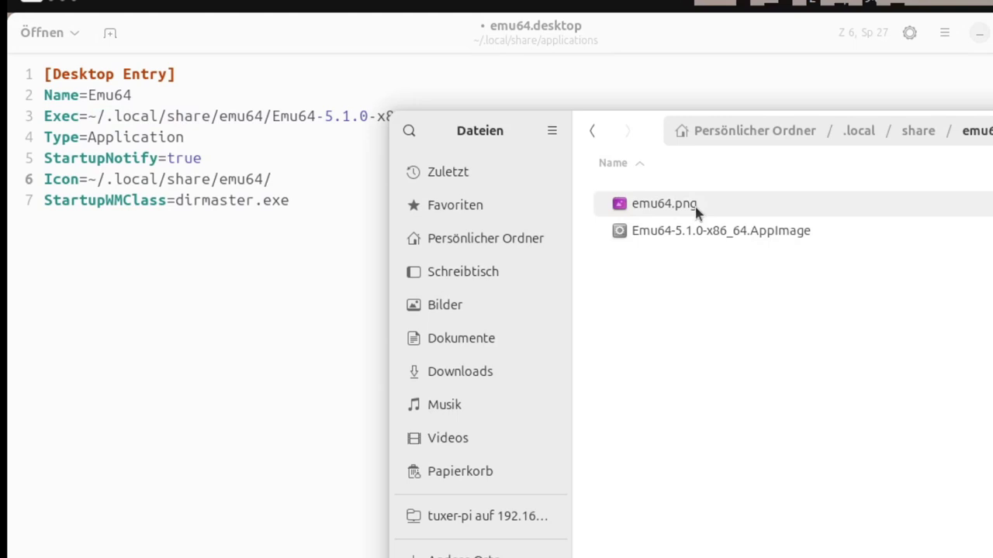
click(697, 208)
key(F2)
click(816, 300)
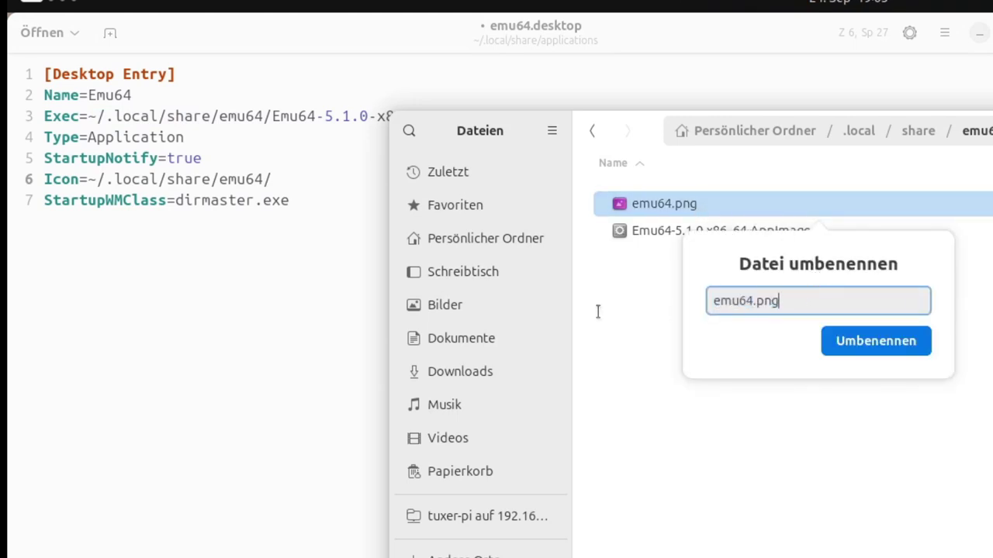
triple_click(711, 305)
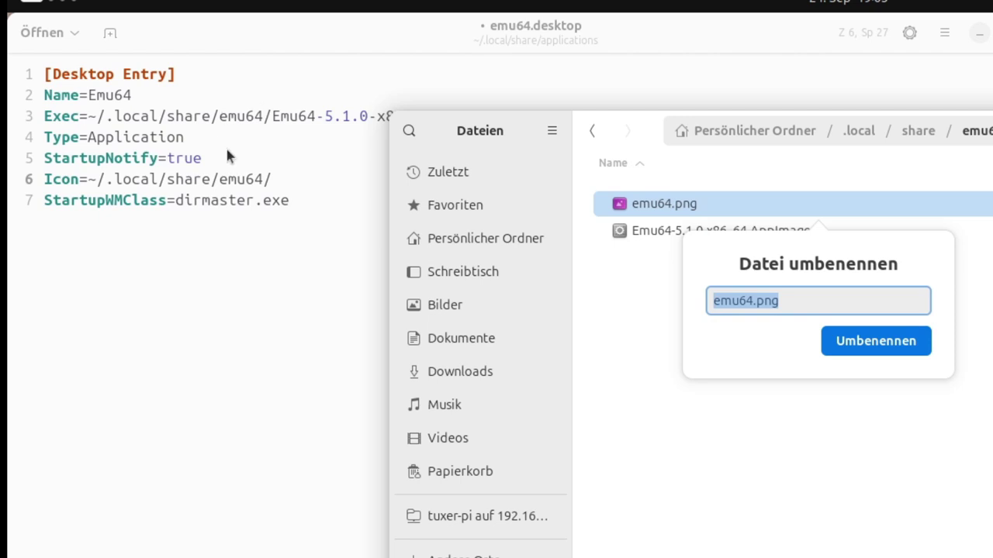
click(249, 168)
key(ctrl+v)
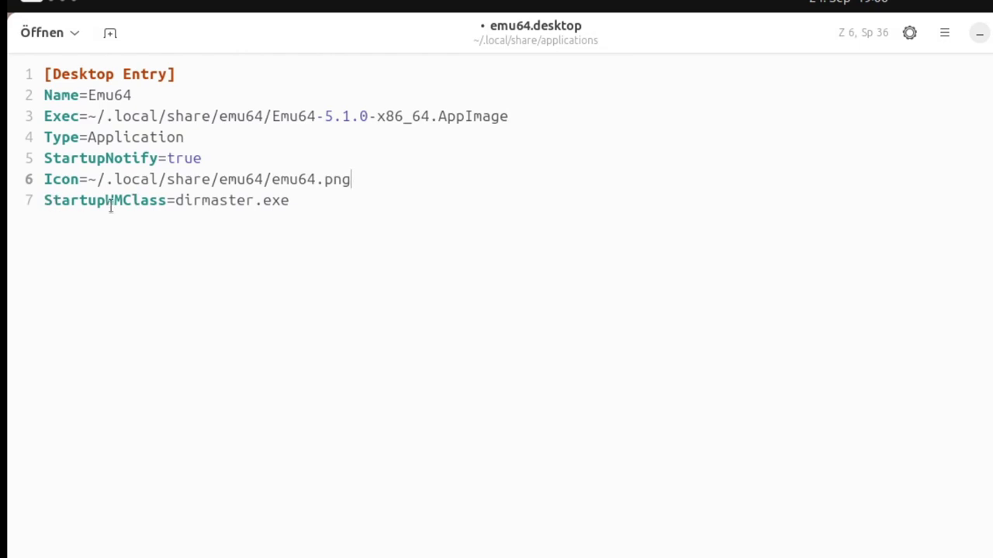
Delete the StartupWMClass line so that emu64.desktop ends with the Icon entry.
drag(303, 201, 44, 193)
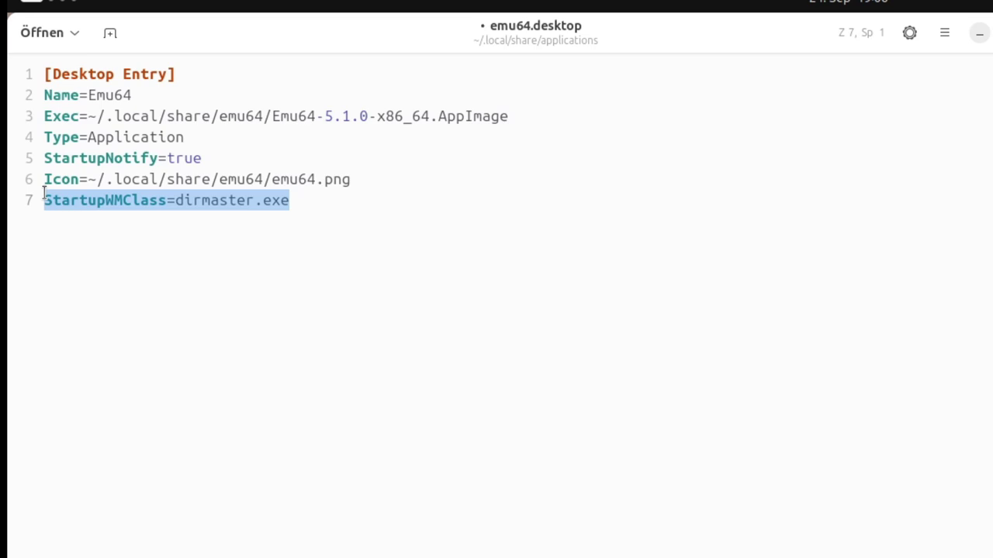
key(BackSpace)
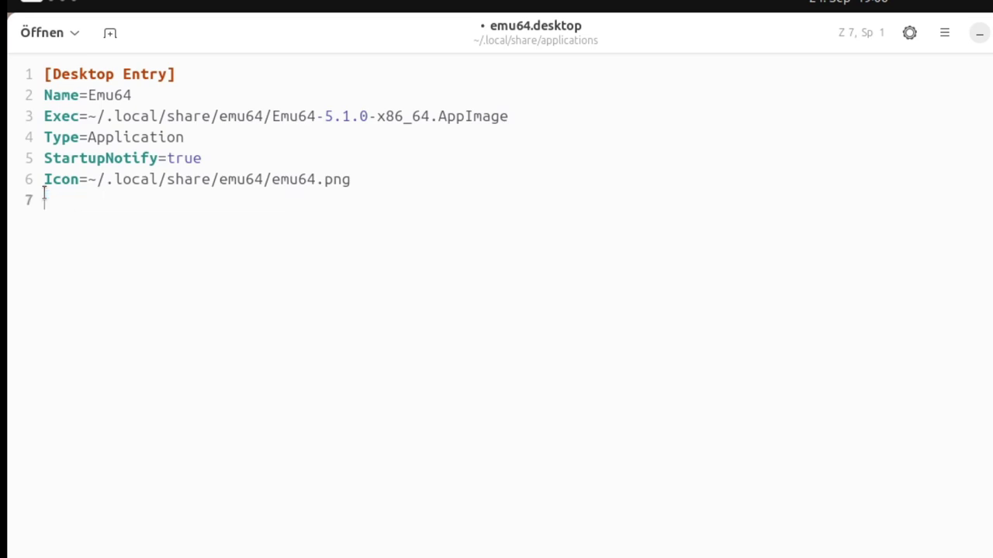
key(BackSpace)
Save emu64.desktop and close the text editor.
drag(439, 30, 529, 134)
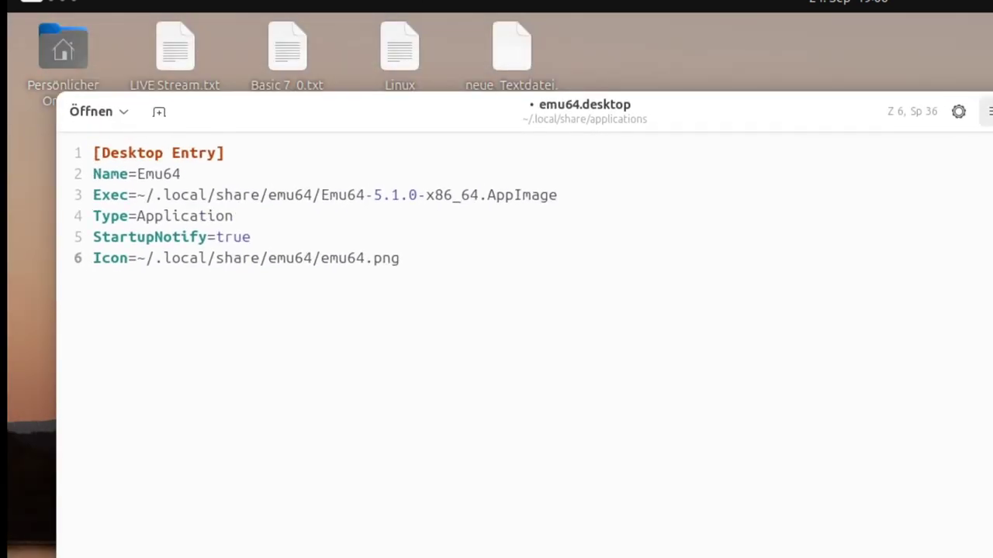
click(991, 111)
click(959, 307)
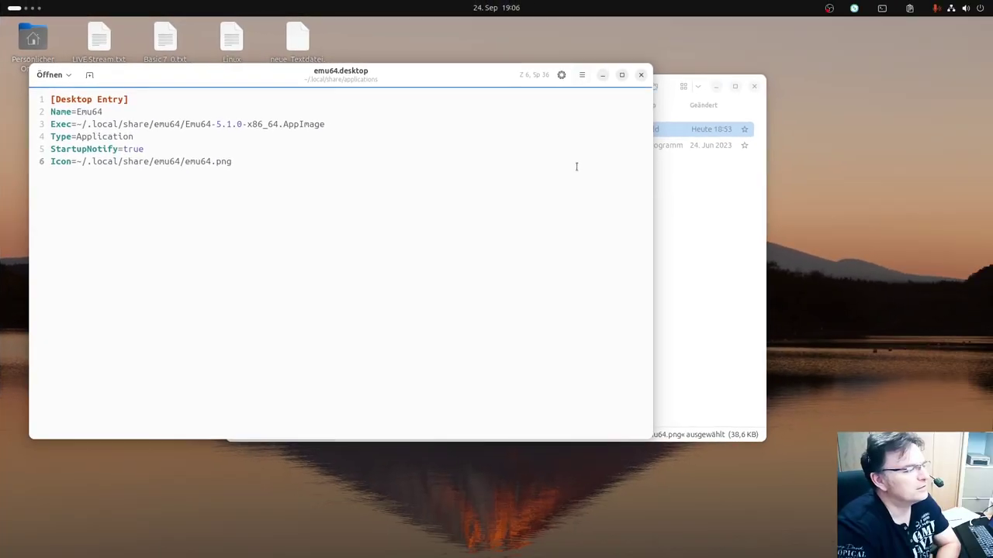
click(641, 74)
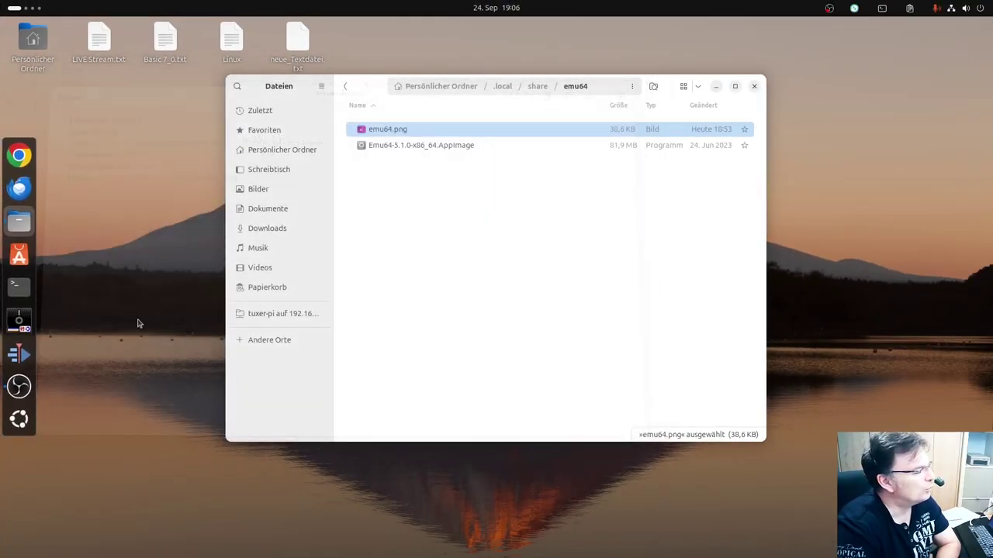
Look through the application overview for the Emu64 launcher, leave the overview and close the file manager.
click(18, 419)
scroll(428, 366, down, 1)
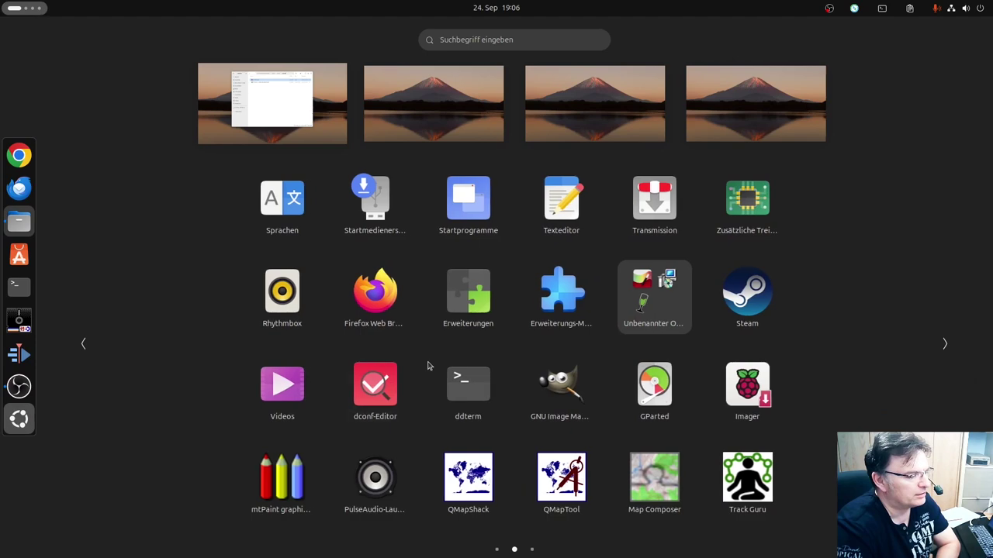
scroll(428, 365, down, 1)
scroll(427, 365, up, 2)
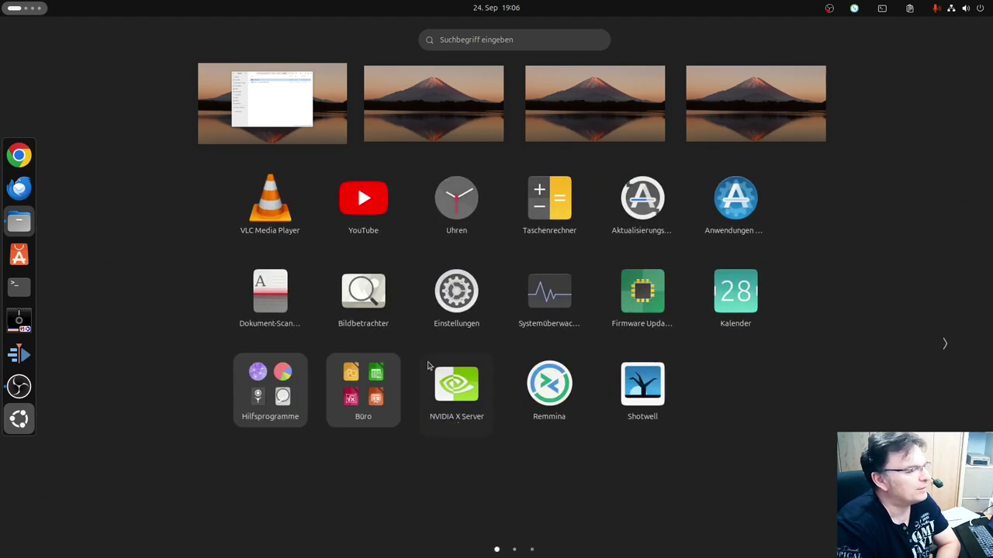
click(21, 419)
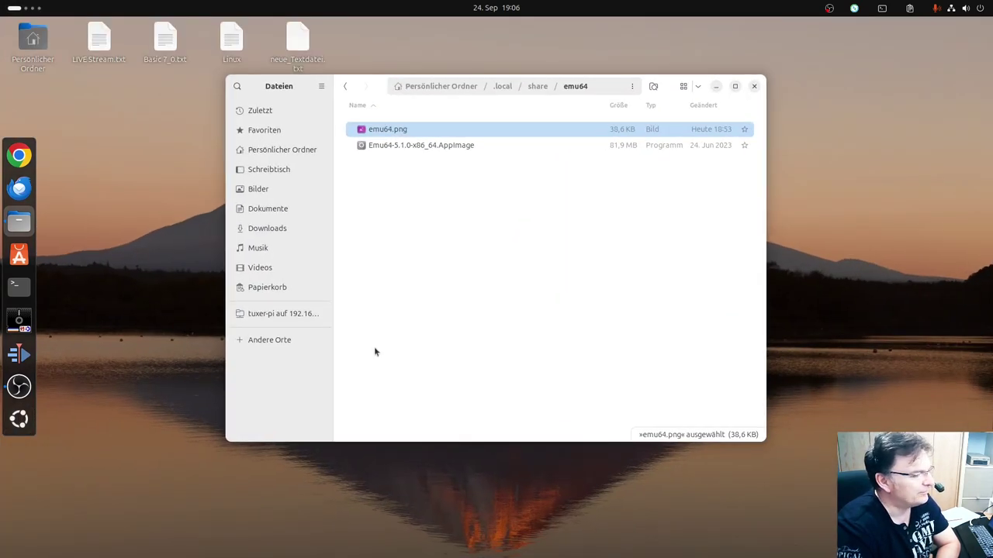
click(753, 86)
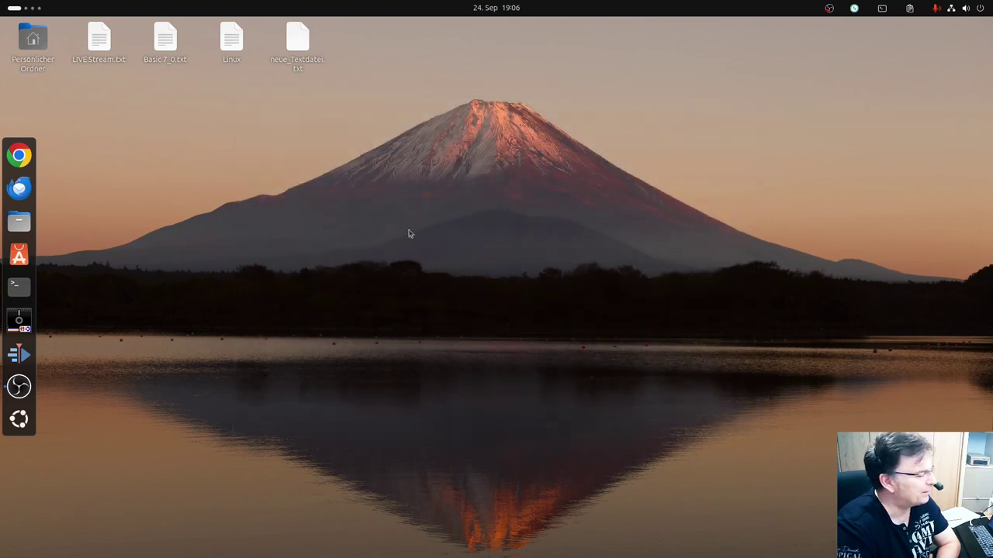
Reopen the application overview, look through its pages and search the applications for "emu".
click(17, 387)
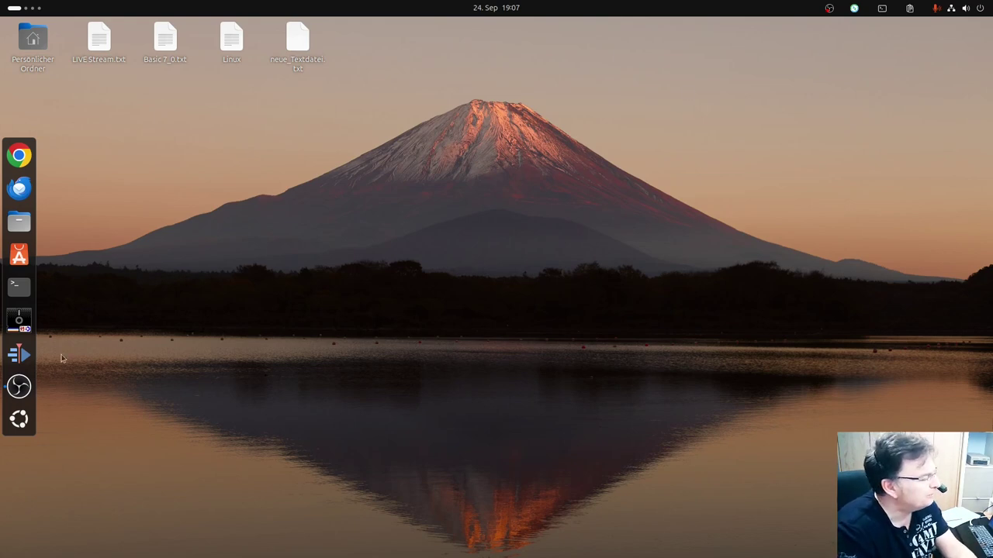
click(19, 419)
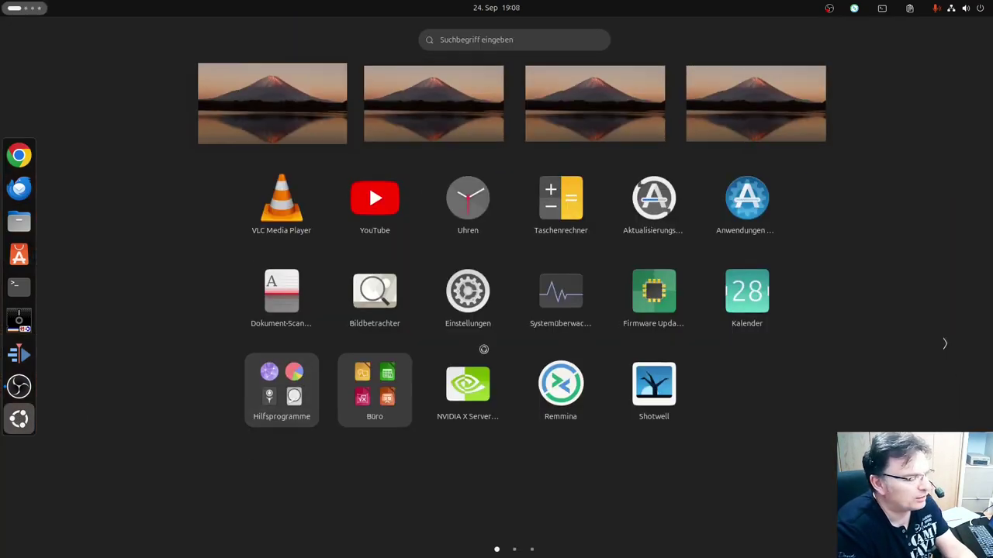
scroll(483, 349, down, 1)
scroll(483, 349, down, 1)
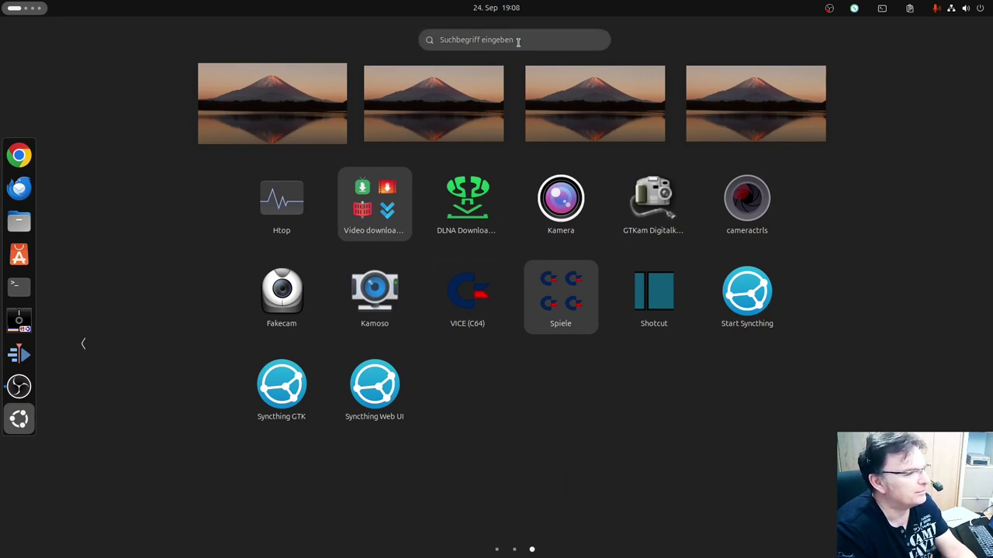
click(518, 41)
text(emu)
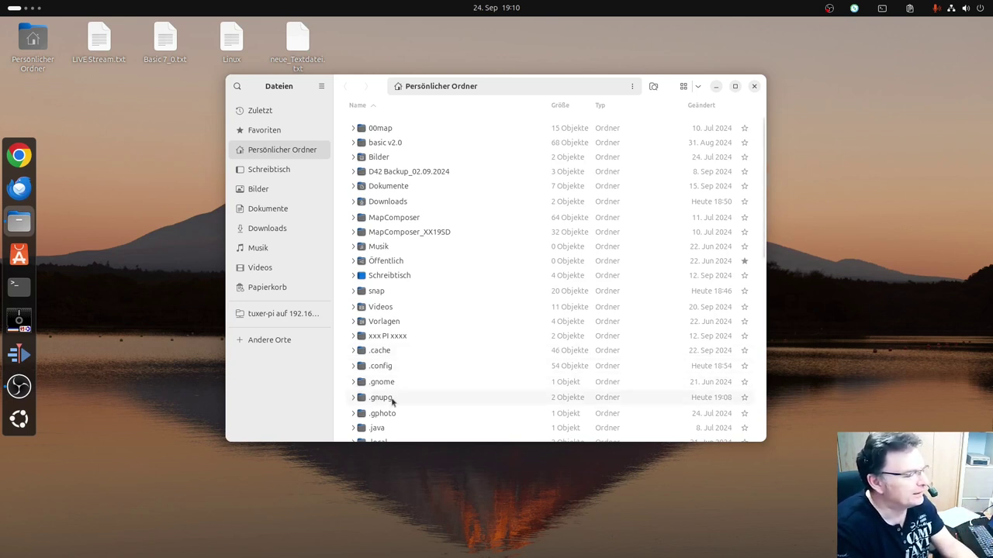
In the file manager, go from the home folder to the .local/share/applications folder.
click(461, 399)
scroll(467, 415, down, 2)
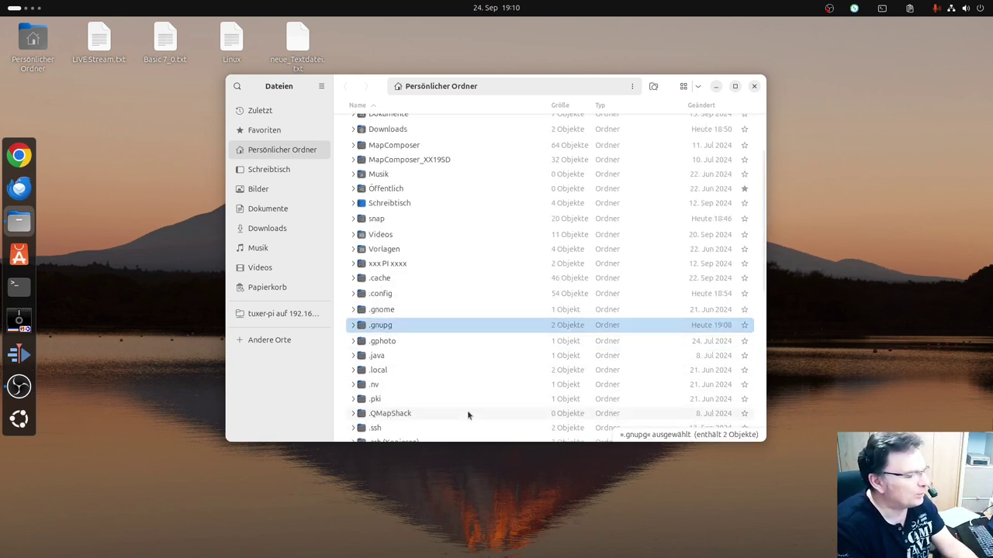
double_click(386, 372)
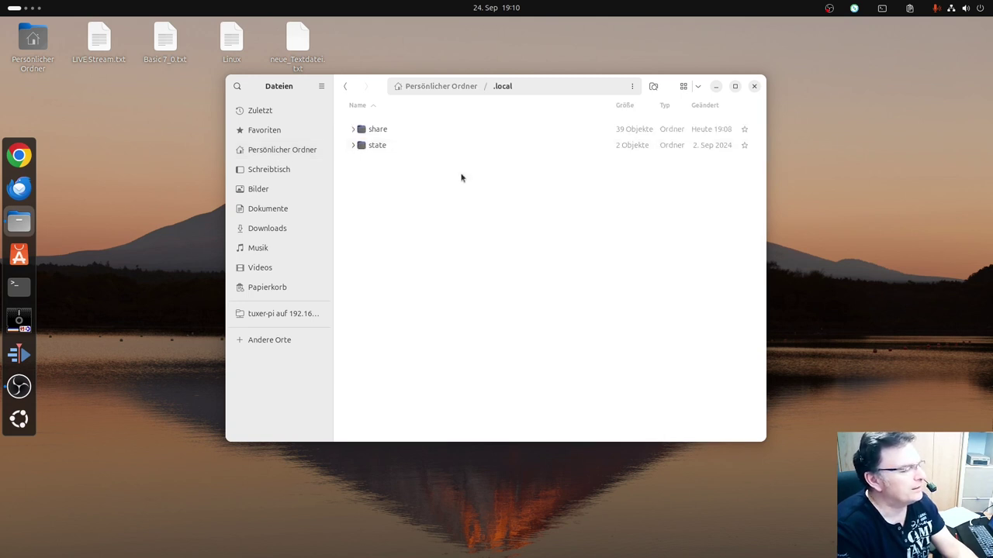
double_click(383, 129)
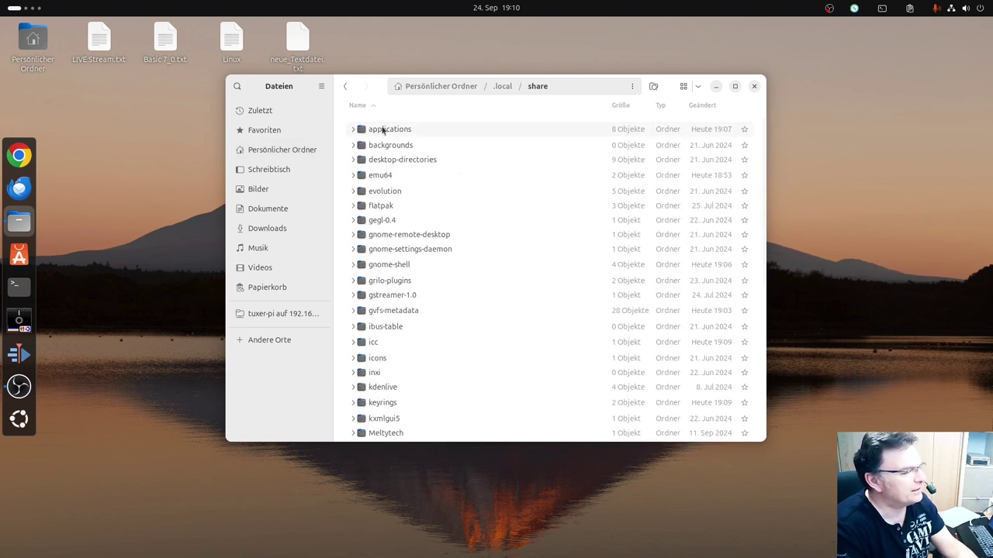
double_click(392, 130)
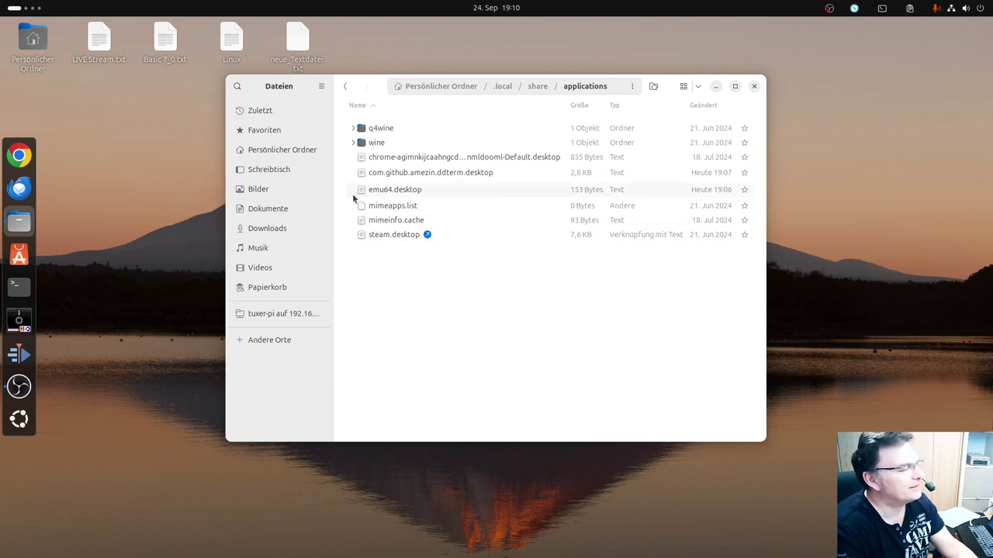
Open emu64.desktop in the text editor and move its window toward the middle of the desktop.
click(407, 192)
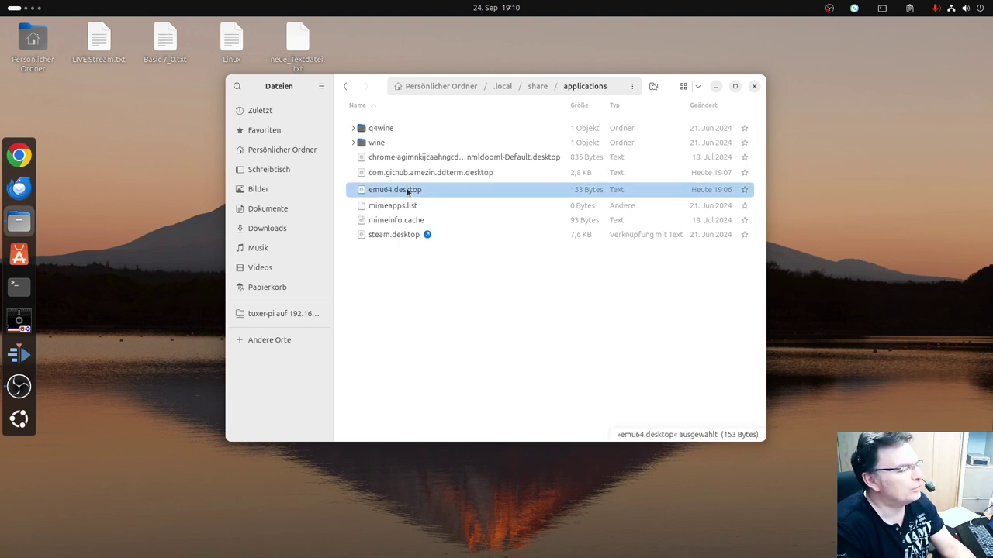
right_click(407, 235)
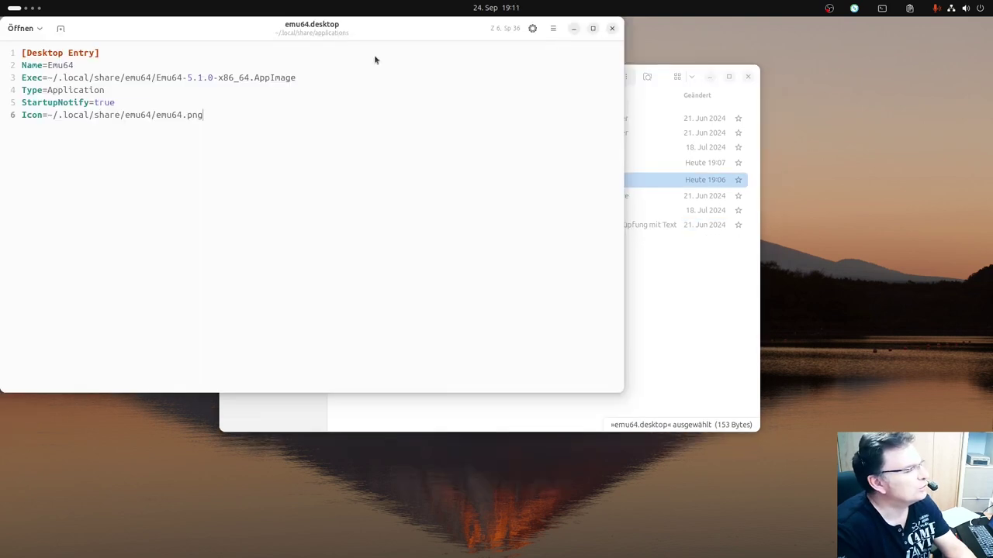
drag(335, 28, 535, 70)
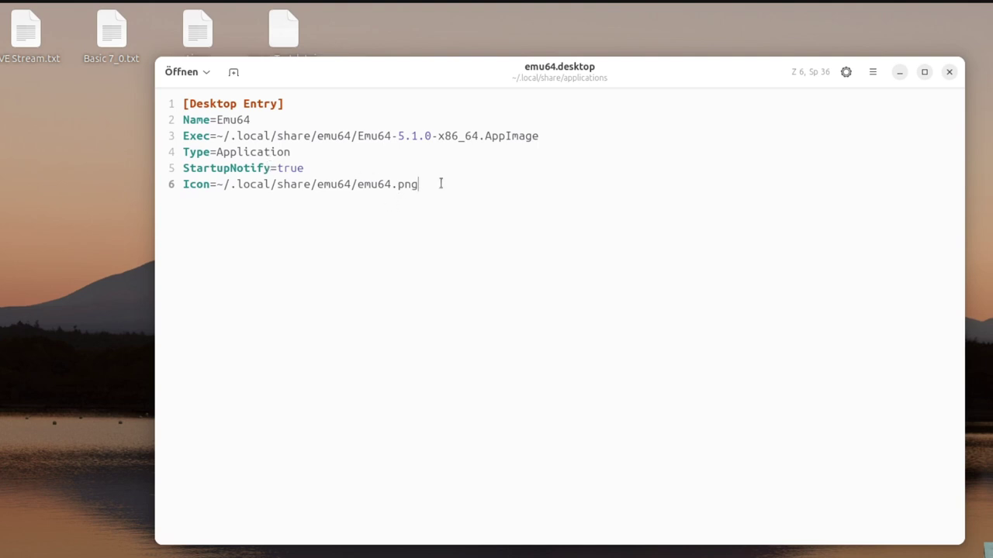
Add the line "Categories=system;" at the end of emu64.desktop, below the Icon entry.
key(Return)
text(C)
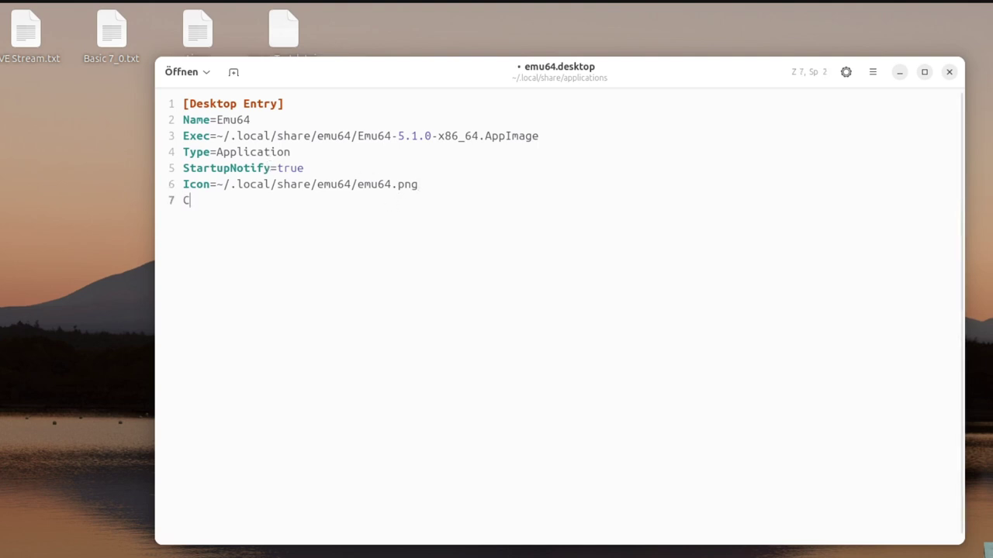
text(ategorie)
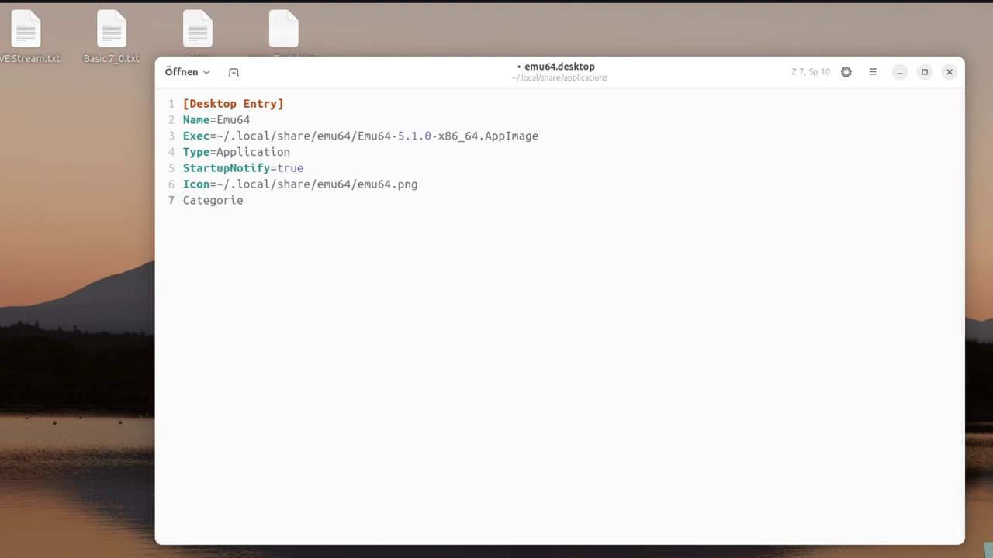
text(s)
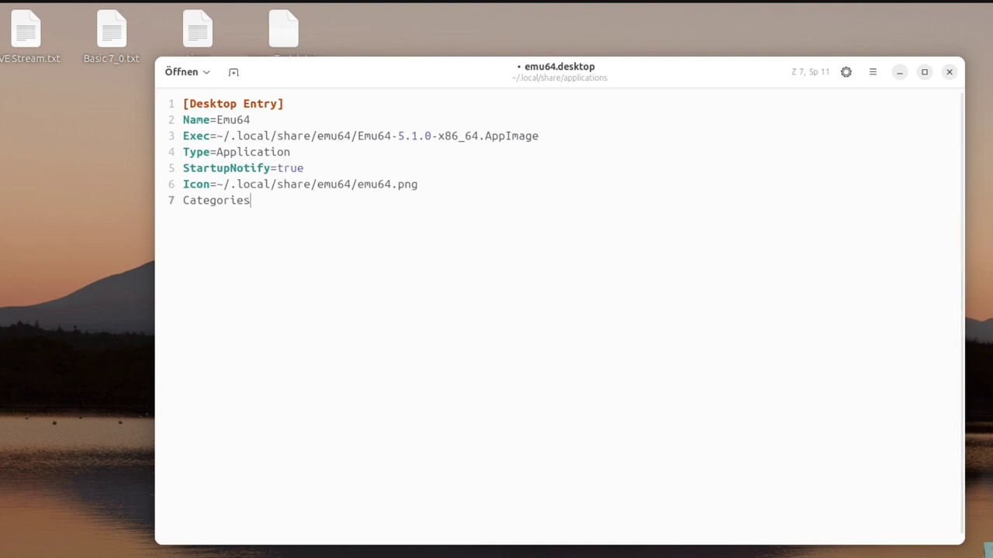
text(=)
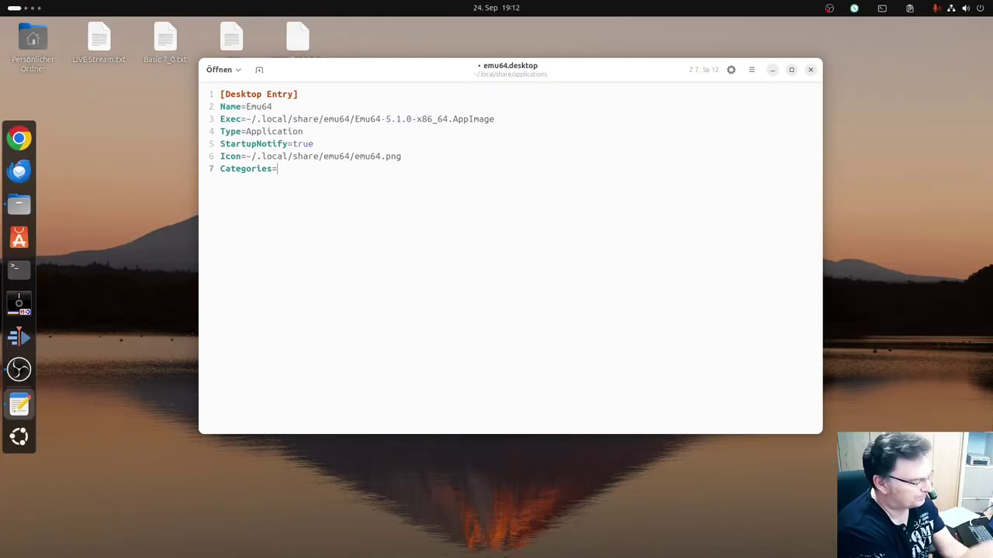
text(system)
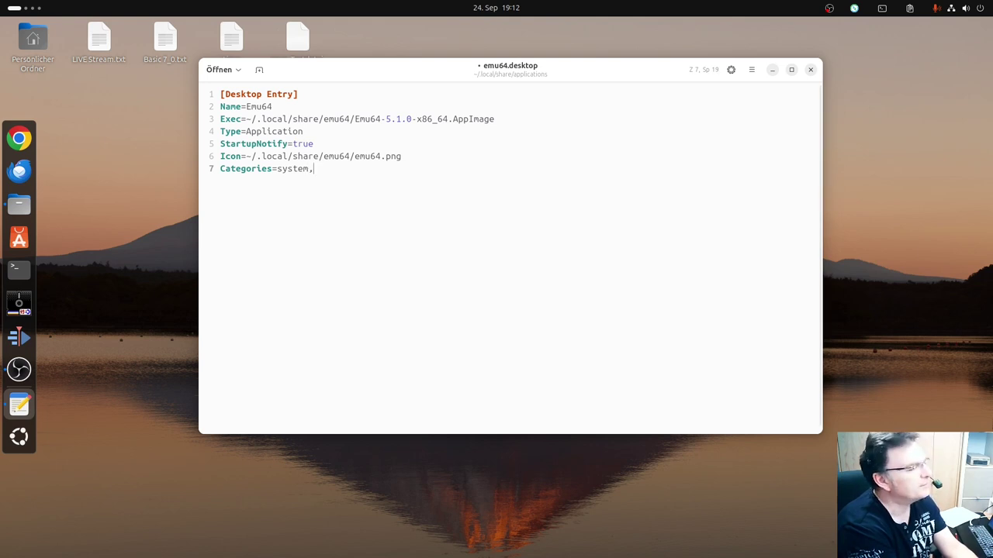
text(,)
key(BackSpace)
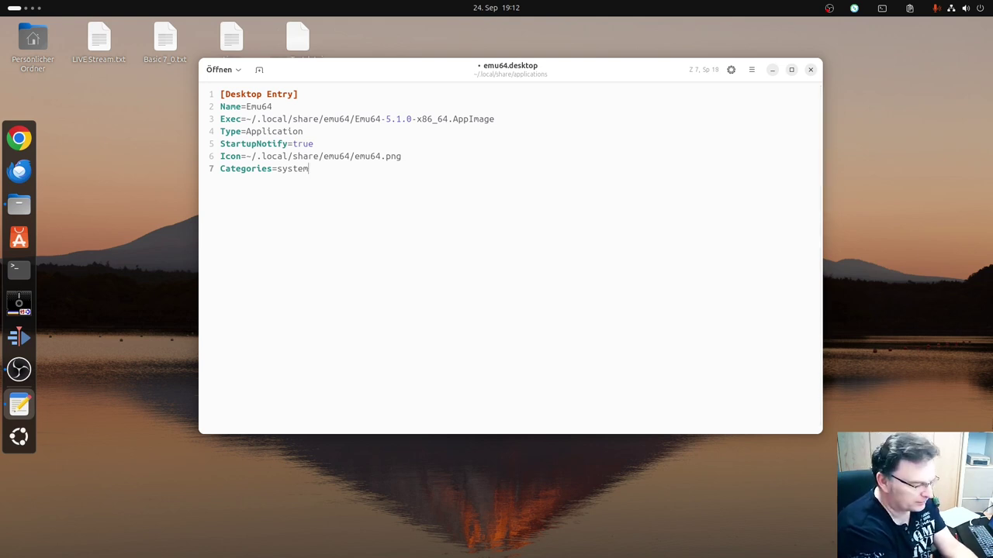
text(;)
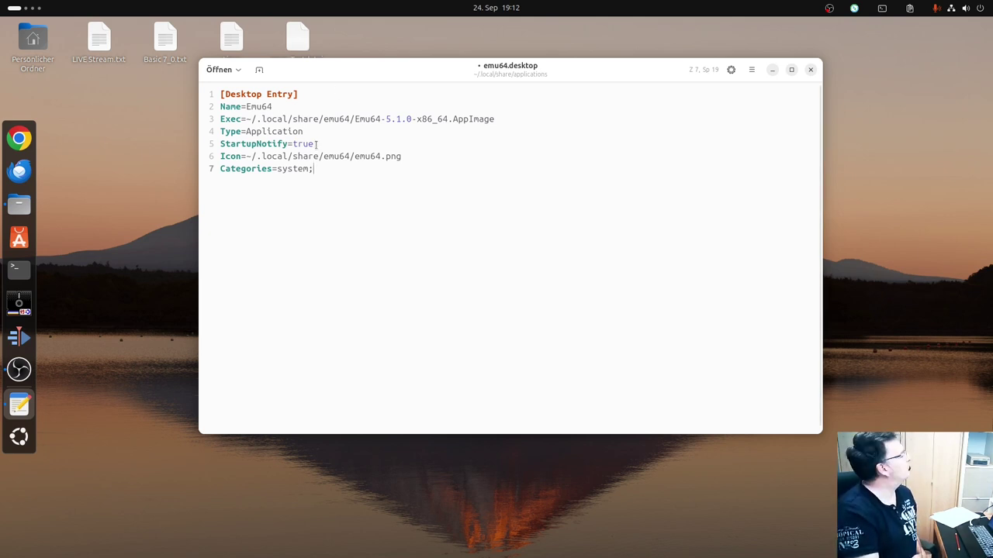
Replace the StartupNotify entry in emu64.desktop with "Terminal=false".
drag(316, 142, 215, 145)
click(286, 143)
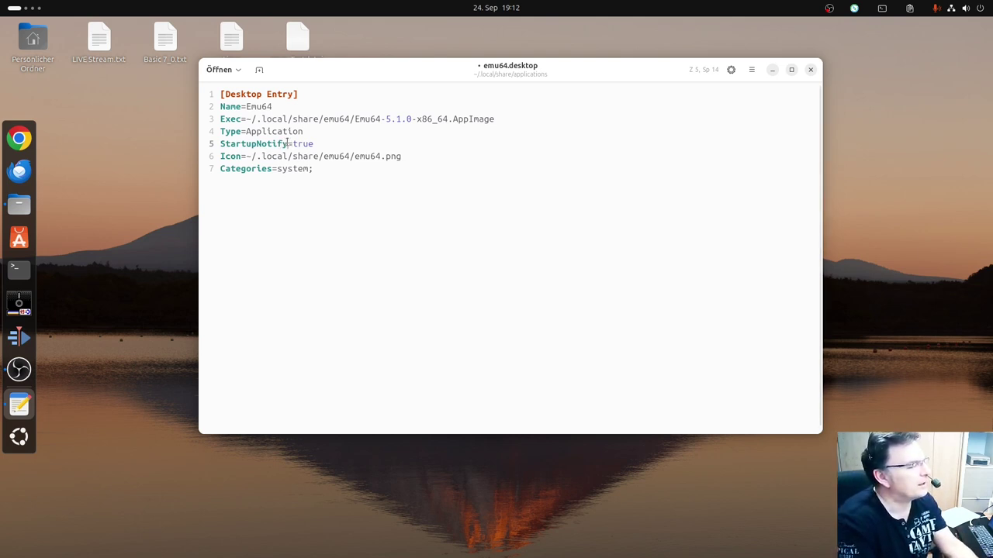
drag(287, 143, 216, 145)
text(Te)
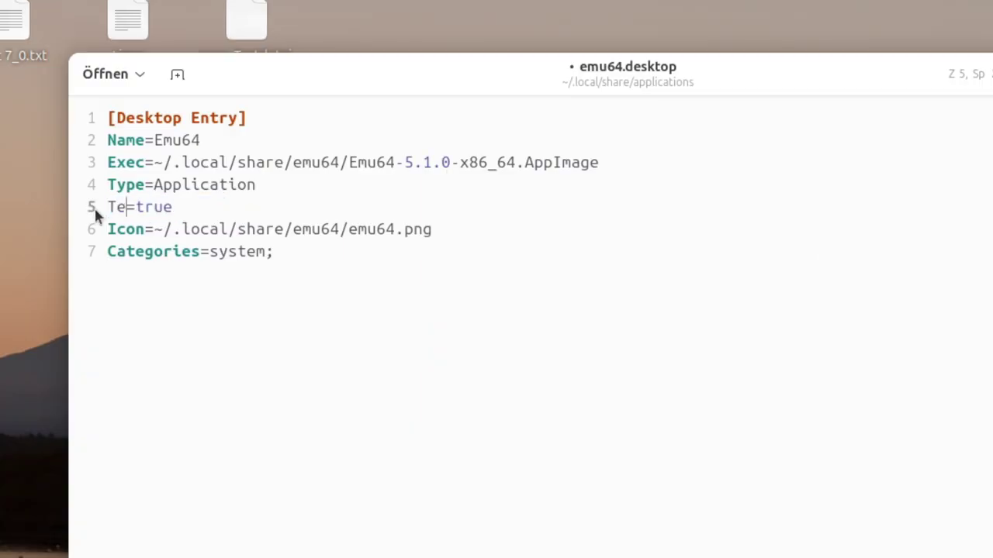
text(rminal)
key(End)
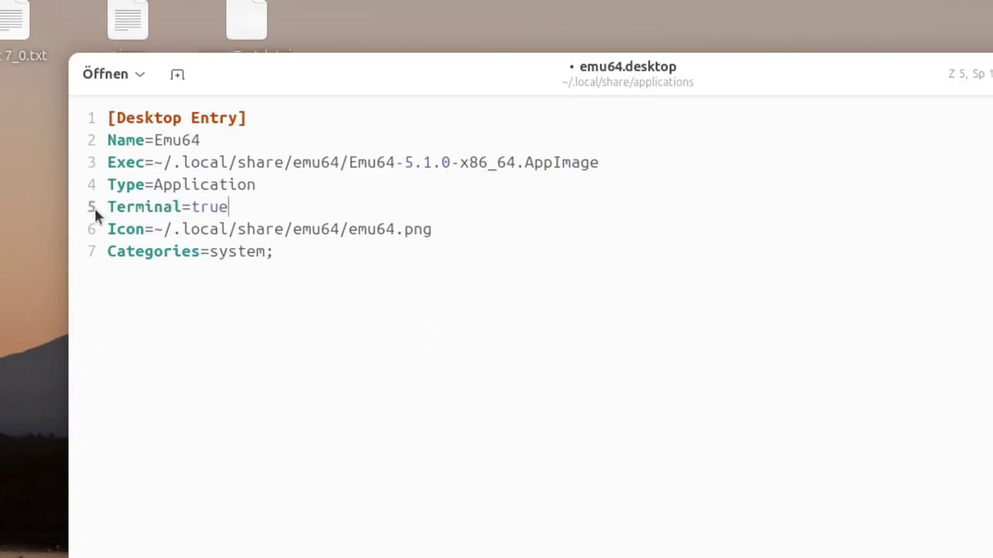
key(BackSpace)
key(BackSpace)
key(BackSpace)
key(BackSpace)
text(false)
click(304, 254)
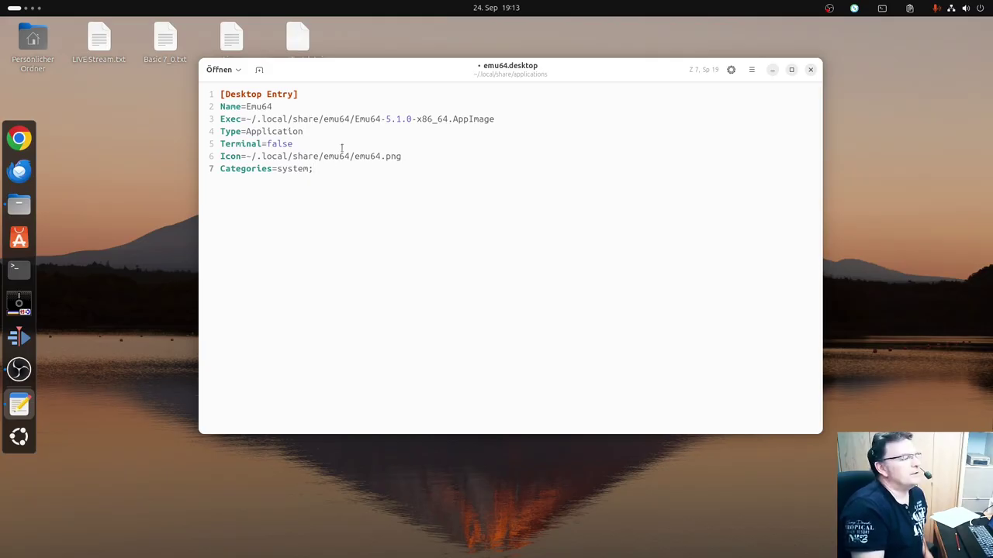
Insert the line "Comment=Commodore C64 Emulator" directly below the Name entry.
click(308, 108)
key(Return)
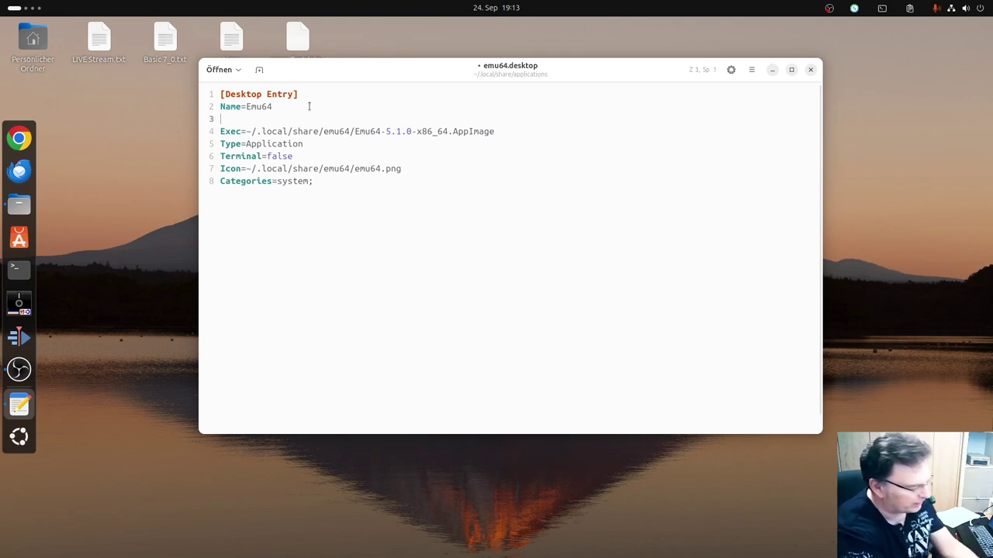
text(Comm)
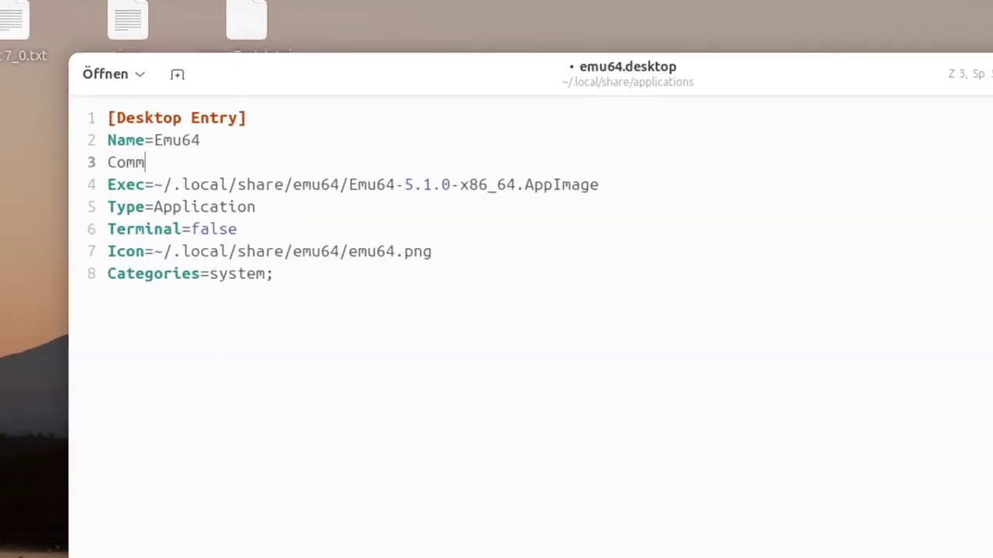
text(ent=)
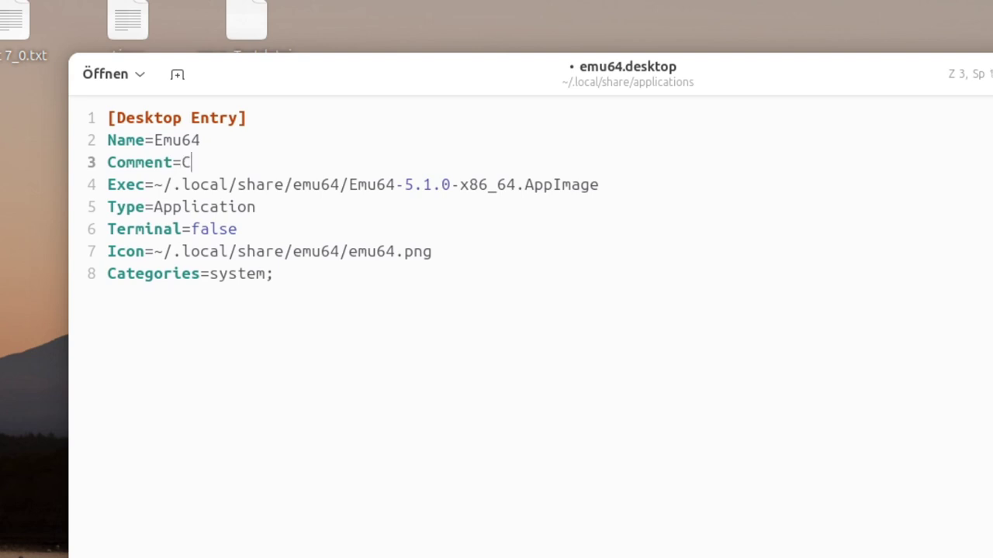
text(Commodore C)
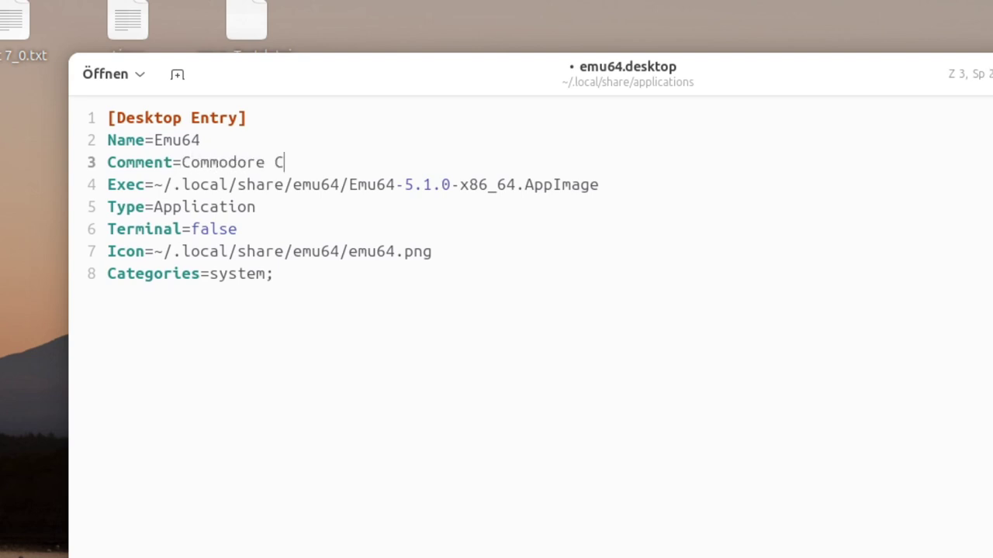
text(64 eMULATOR)
key(BackSpace)
key(BackSpace)
key(BackSpace)
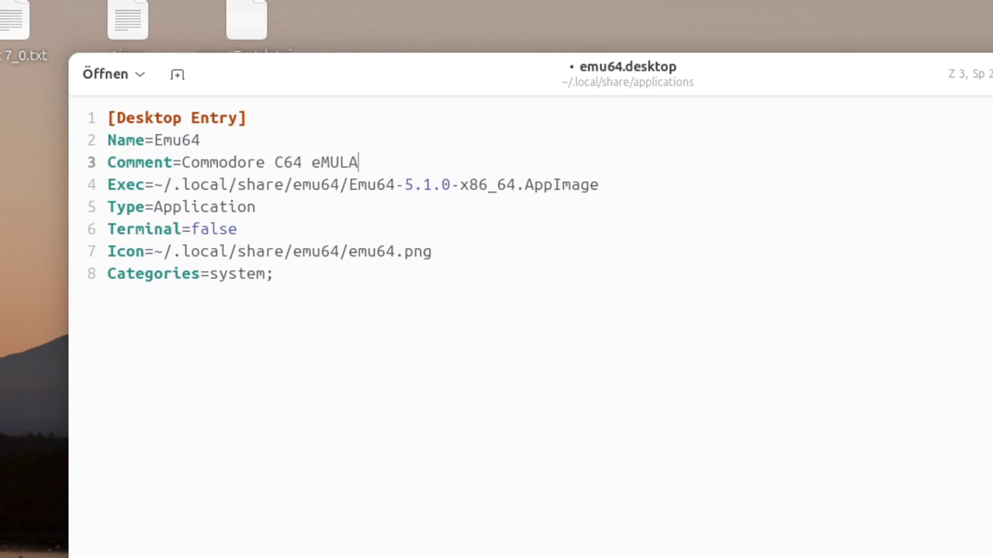
key(BackSpace)
key(BackSpace)
key(BackSpace)
key(BackSpace)
key(BackSpace)
text(Emulator)
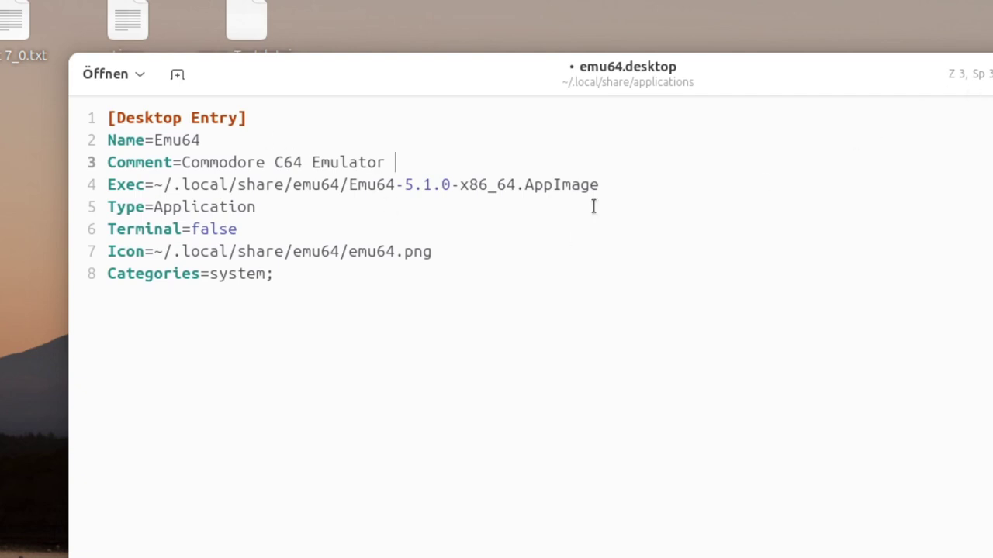
Save emu64.desktop and close the file manager window.
click(991, 74)
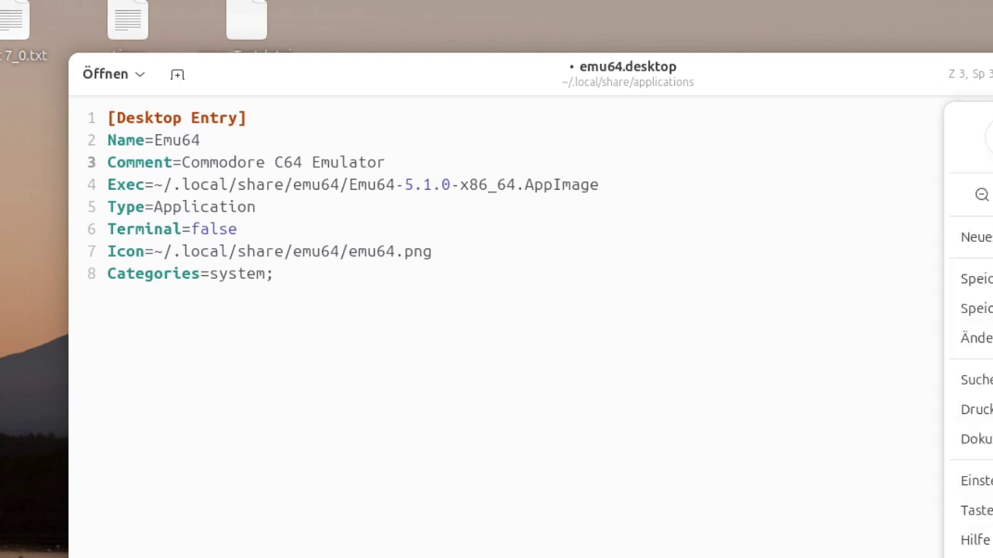
click(976, 279)
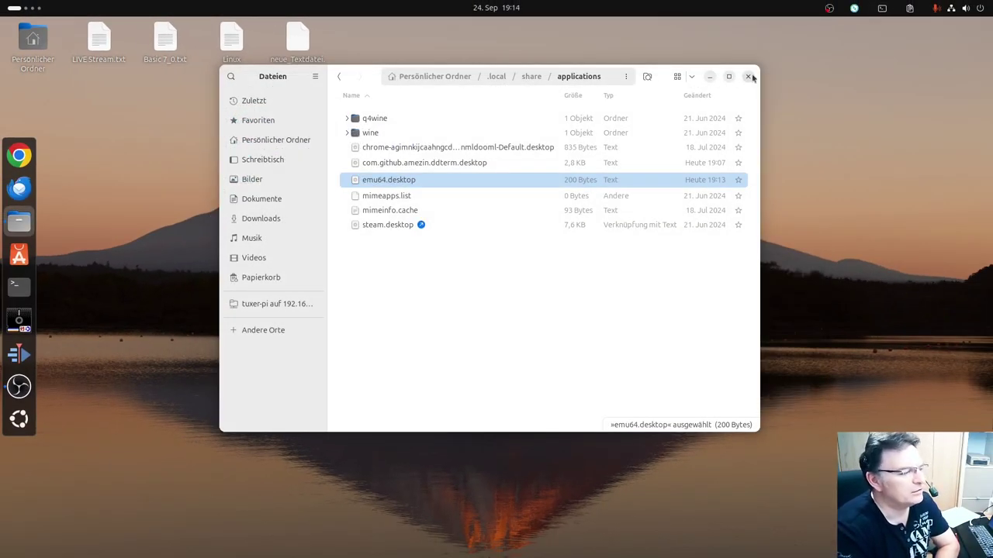
click(749, 77)
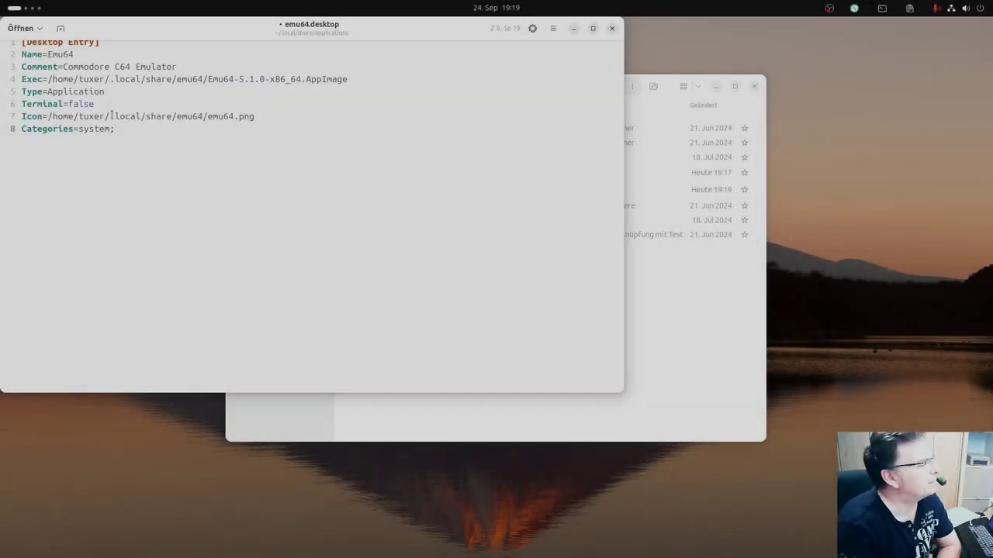
Save emu64.desktop with absolute home folder paths for Exec and Icon, and close the file manager and text editor.
drag(110, 117, 50, 115)
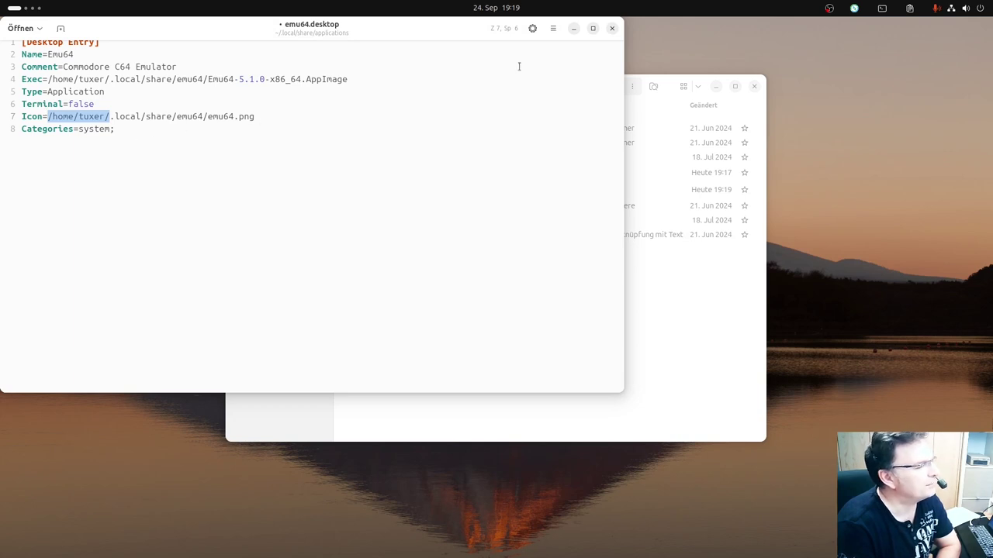
click(554, 29)
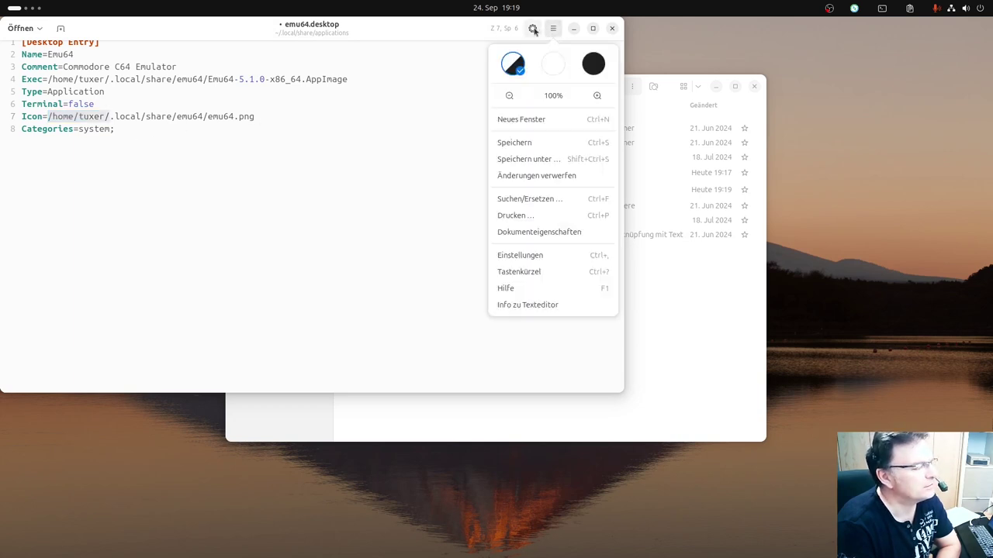
click(533, 146)
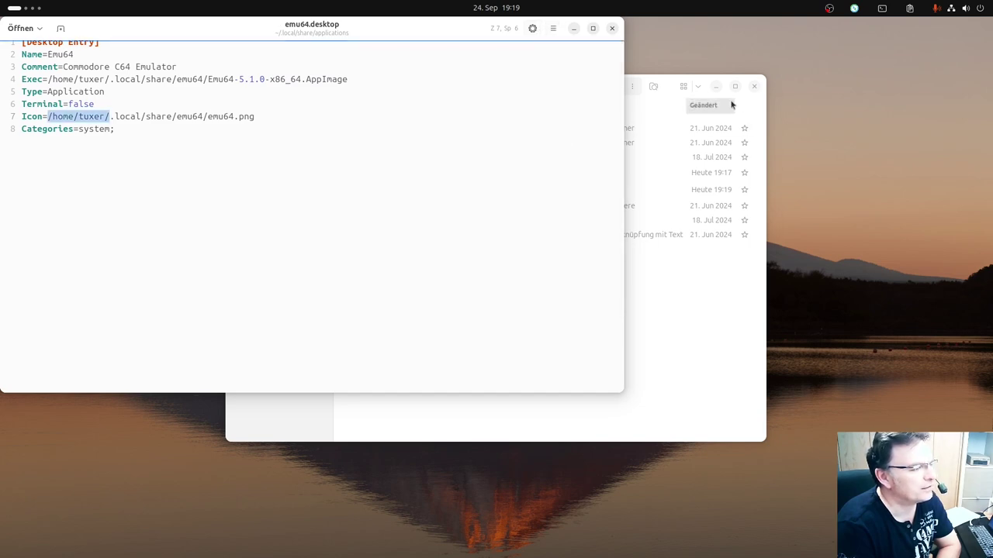
click(754, 86)
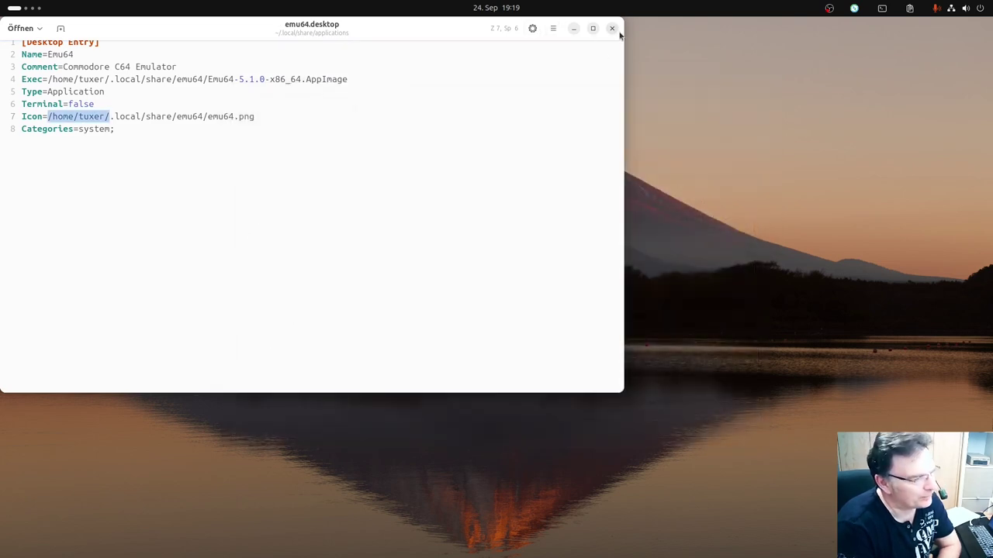
click(618, 31)
Use the system's power options to end the current desktop session.
click(967, 8)
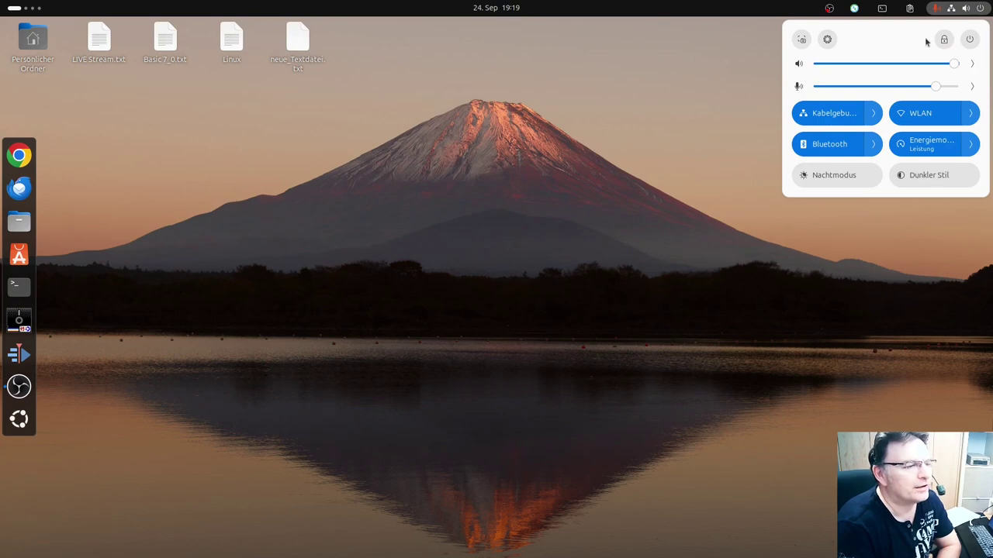
click(970, 39)
click(824, 163)
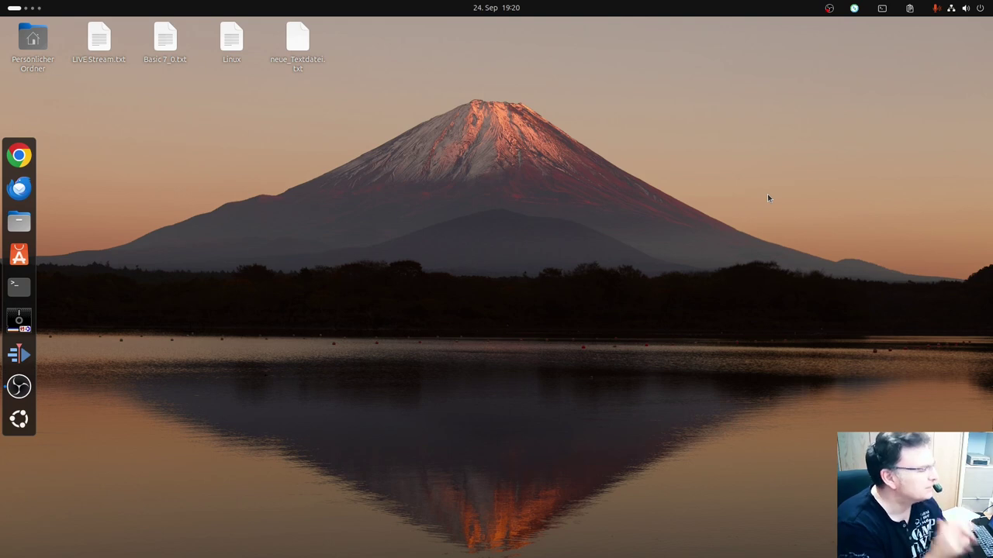
Look through the pages of the application overview for the Emu64 launcher.
click(17, 420)
scroll(428, 349, down, 1)
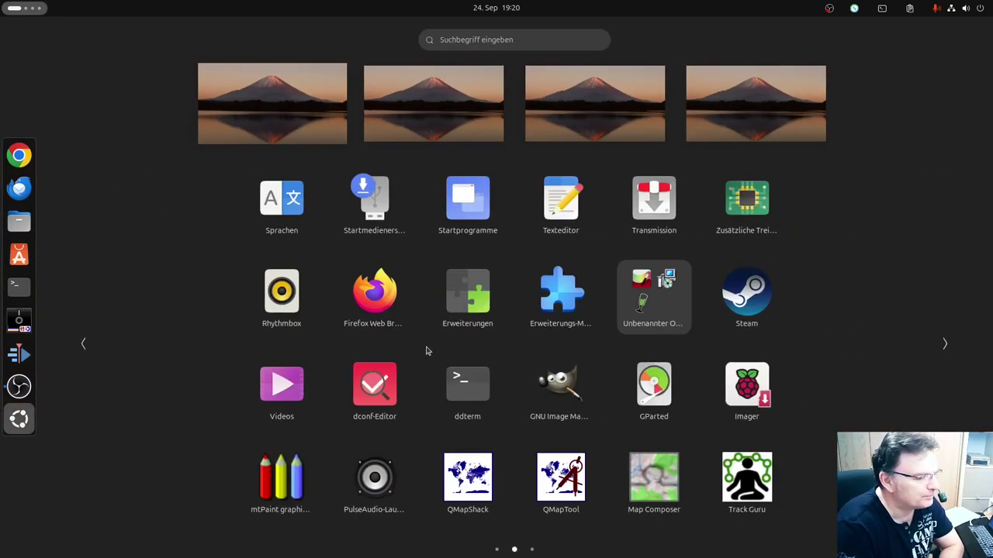
scroll(426, 351, down, 1)
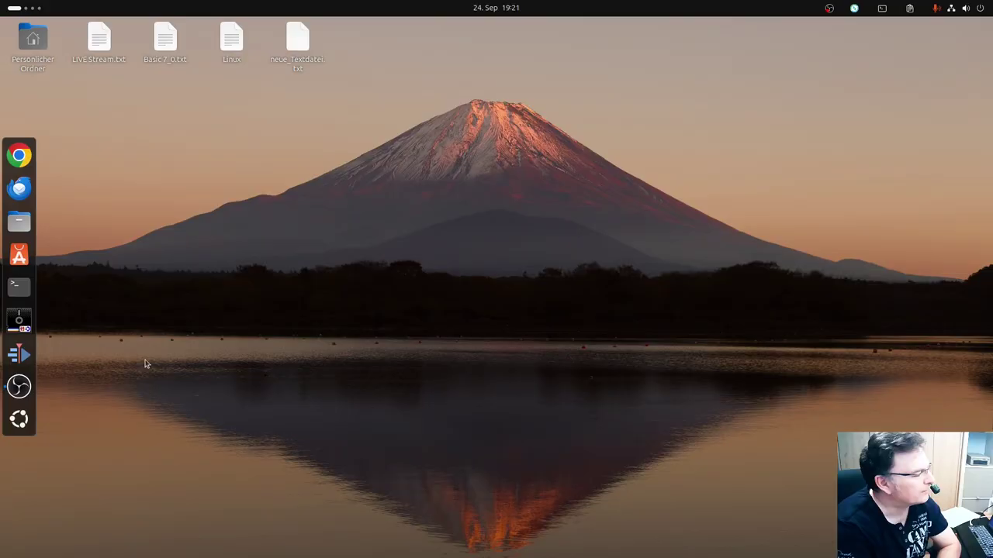
Launch Emu64 from the last page of the application overview and move the C64 Bildschirm window higher on the desktop.
click(19, 419)
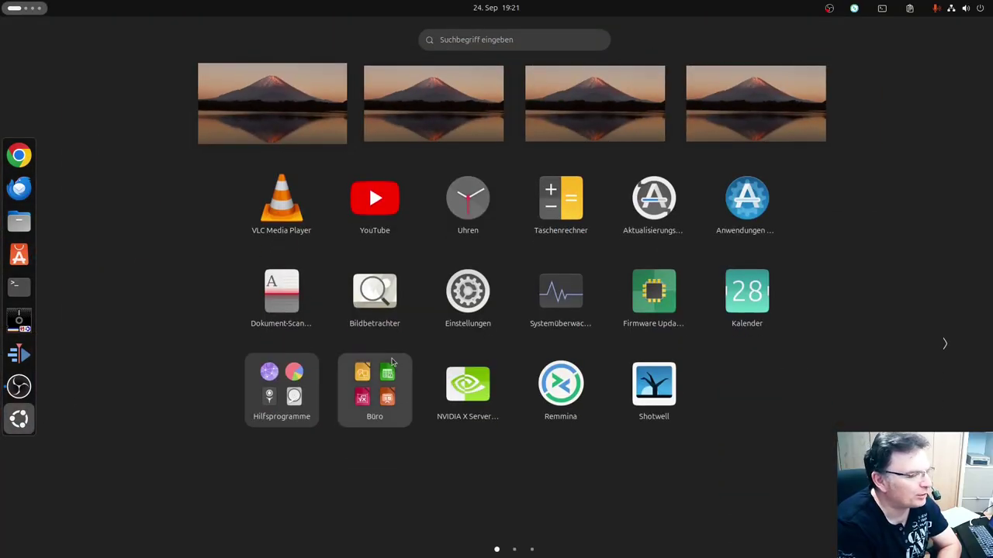
scroll(380, 355, down, 2)
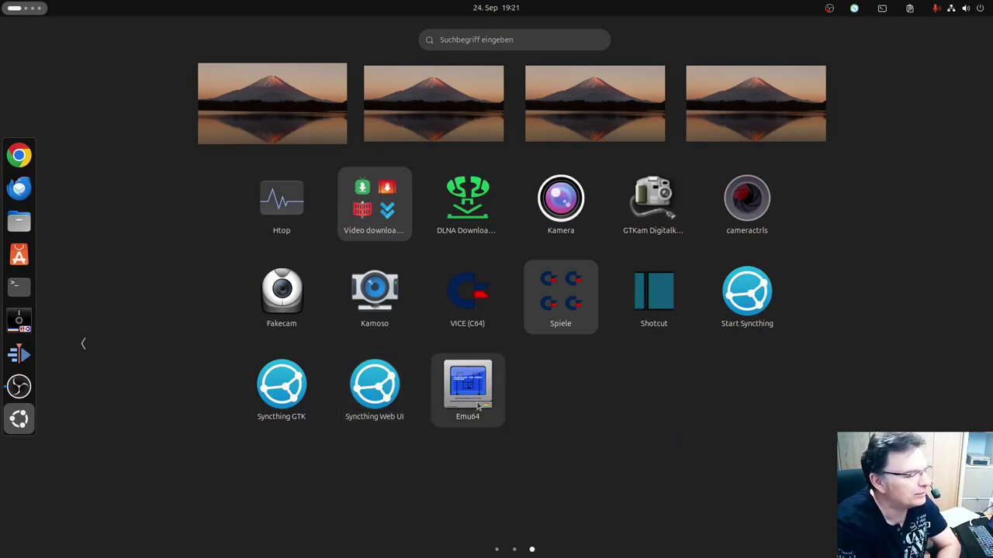
click(468, 388)
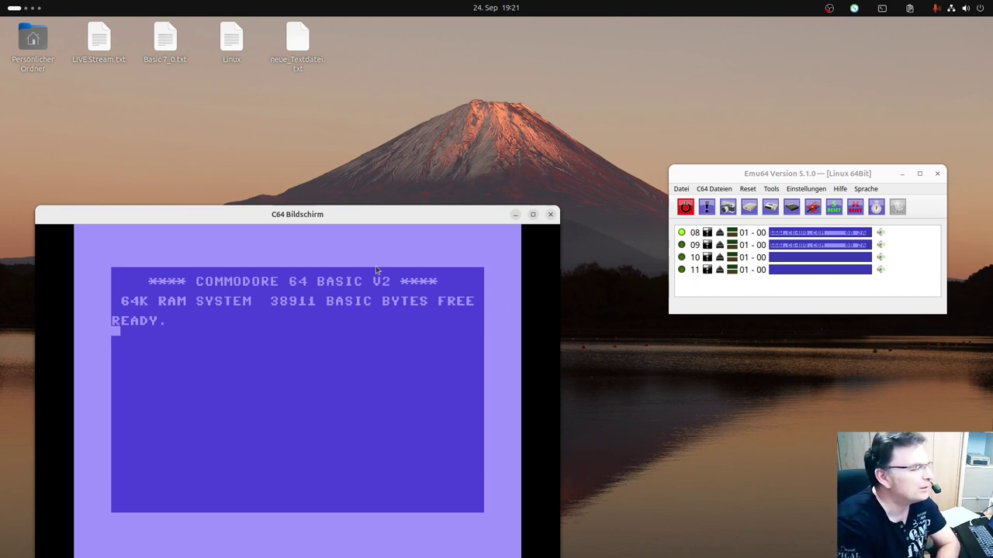
drag(331, 212, 422, 98)
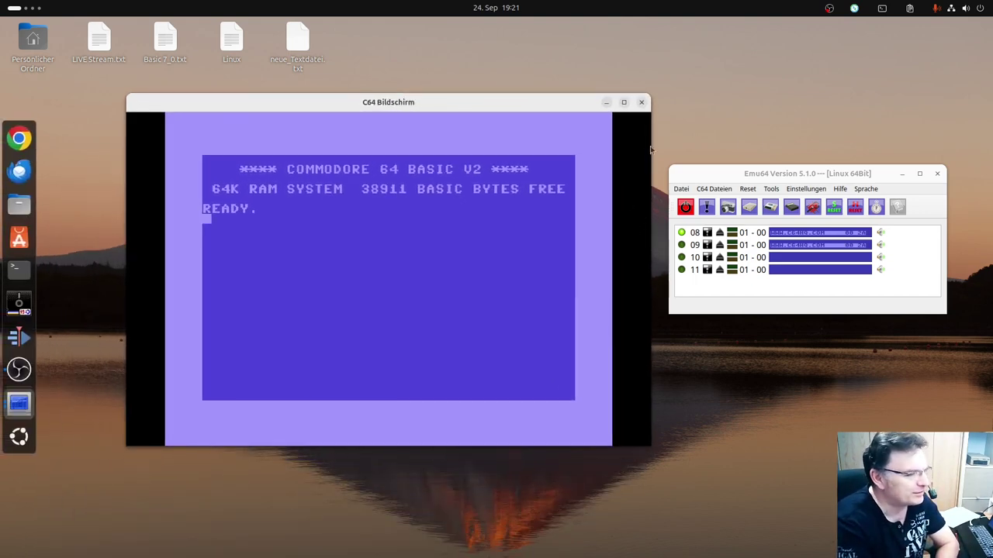
Move the Emu64 control window beside the C64 Bildschirm window and close the emulator.
drag(690, 178, 670, 138)
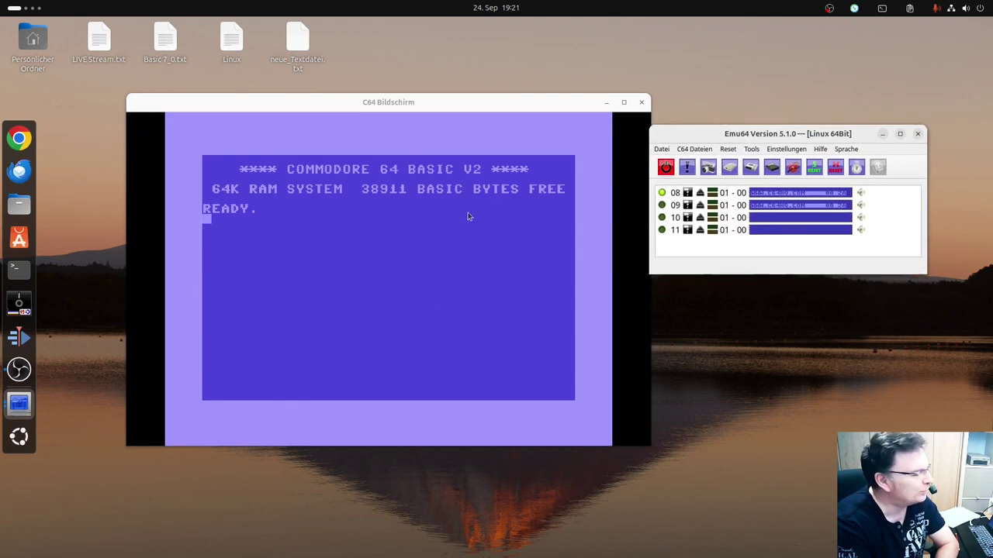
click(641, 102)
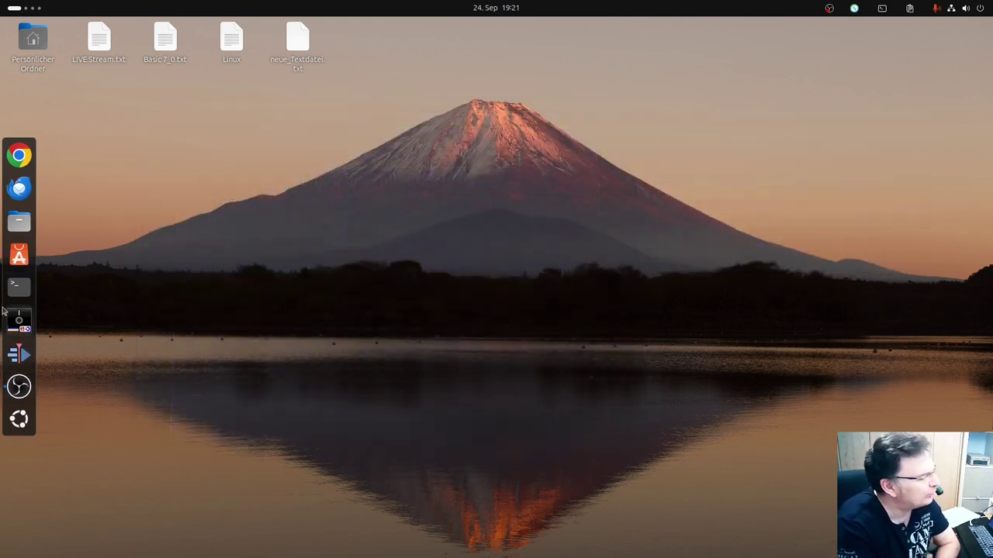
Open the home folder in the file manager, enlarge its window and go to .local/share/nightpdf.
click(30, 222)
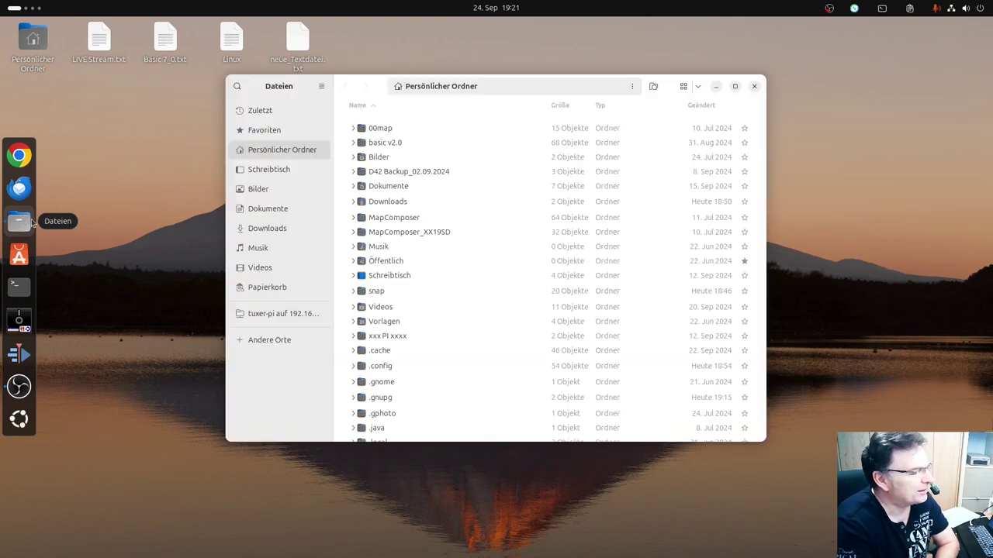
click(394, 381)
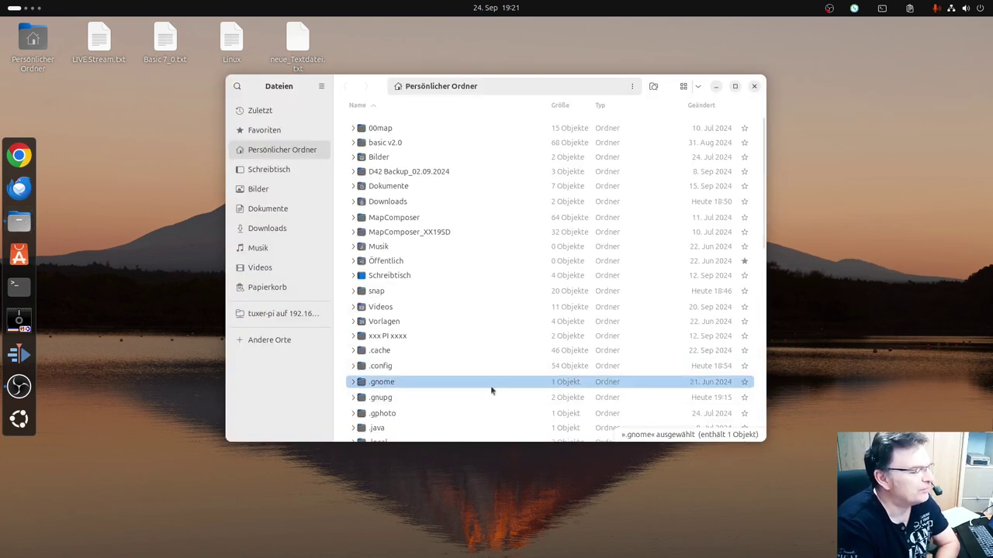
drag(766, 445, 857, 518)
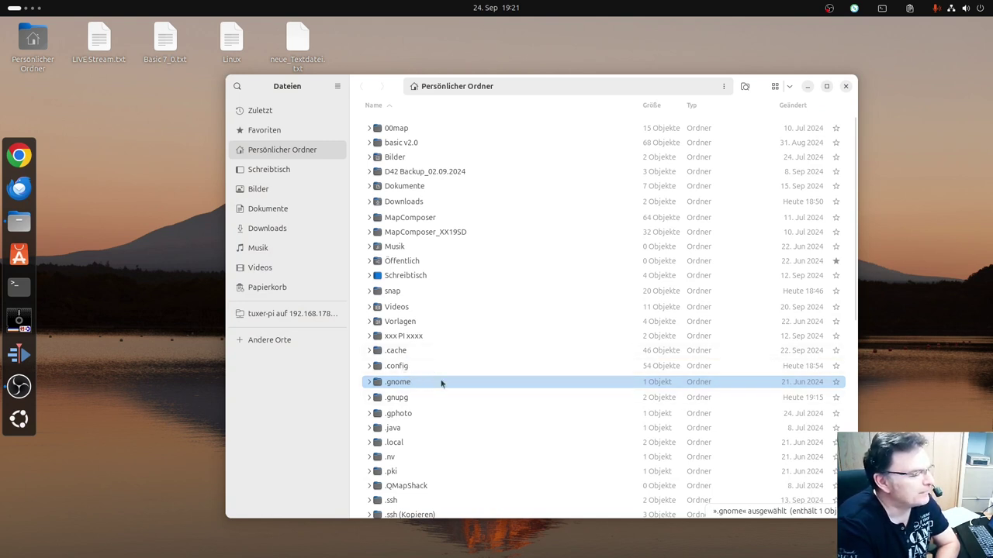
double_click(406, 445)
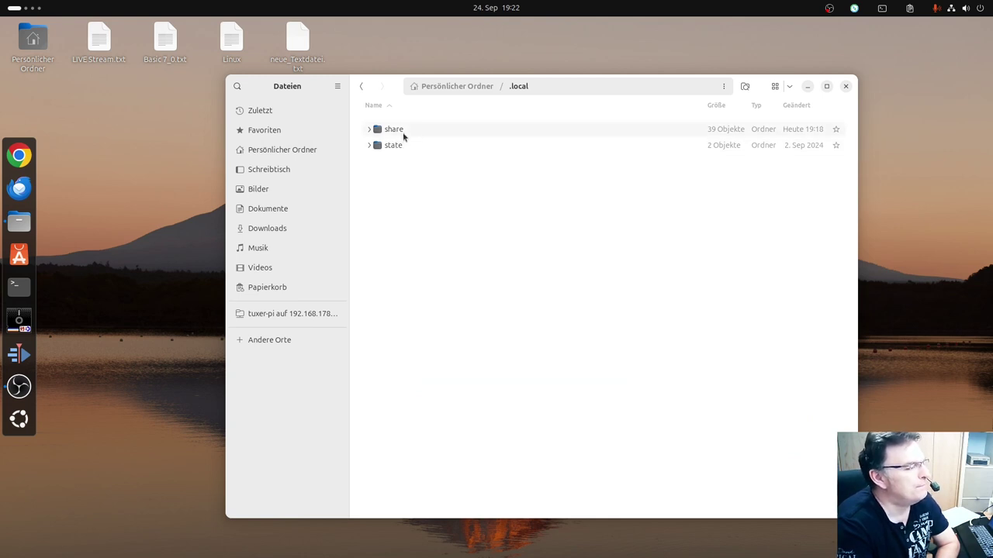
double_click(400, 131)
scroll(421, 401, down, 1)
scroll(421, 407, down, 3)
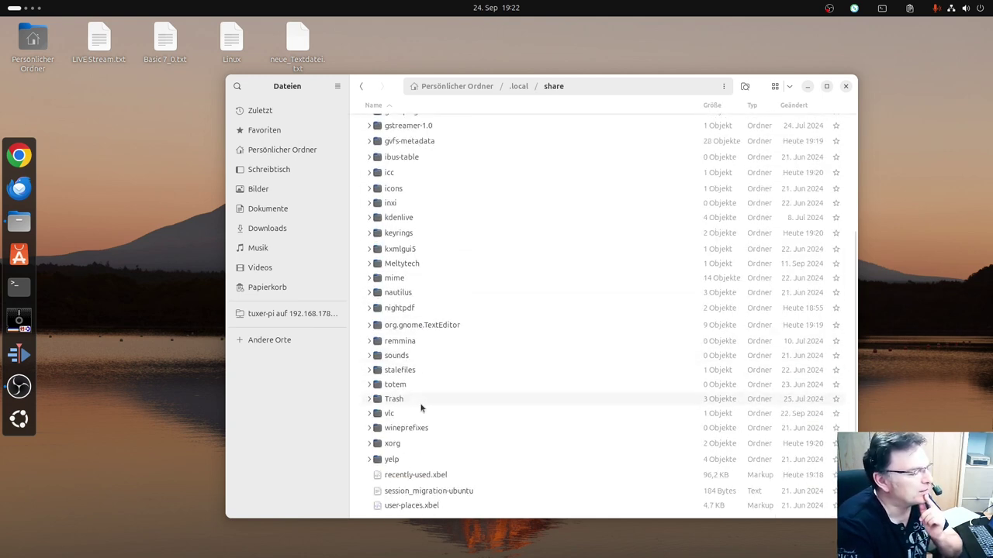
double_click(403, 309)
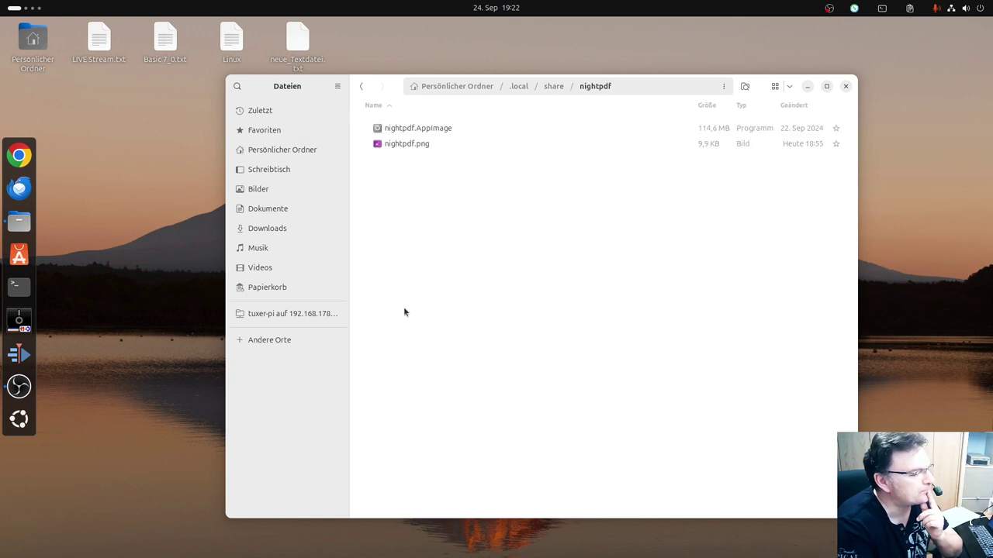
Copy the full path of the nightpdf folder to the clipboard.
click(446, 131)
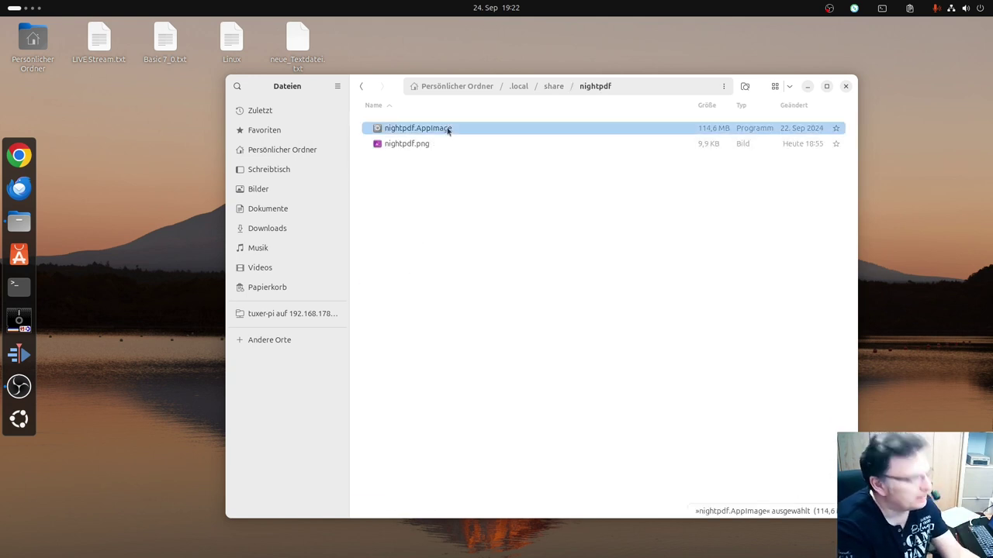
click(665, 80)
key(ctrl+c)
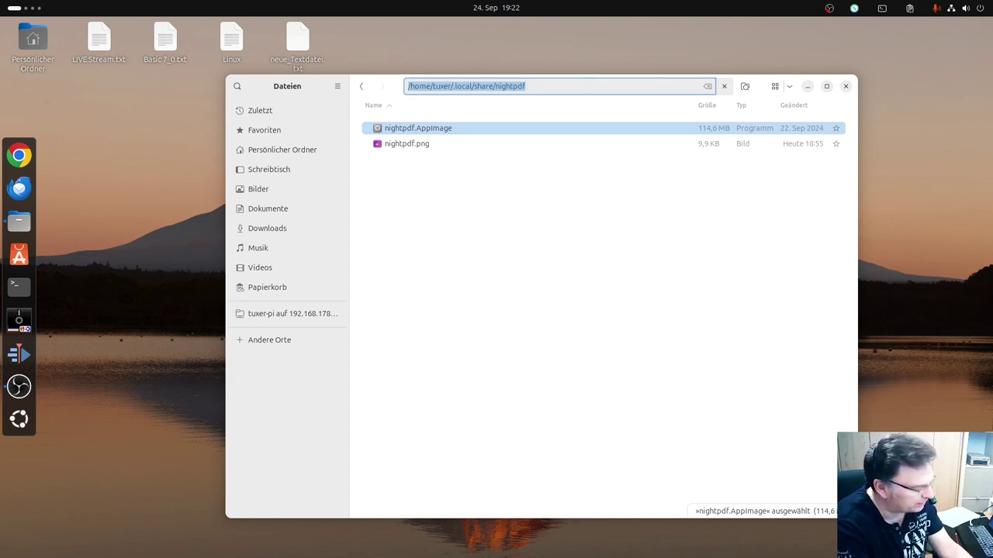
click(556, 220)
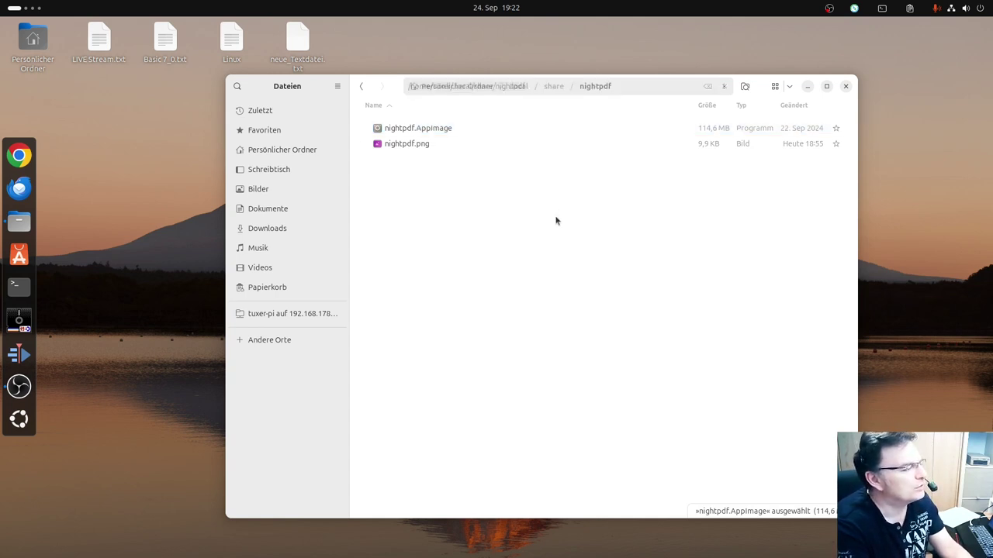
Open emu64.desktop from .local/share/applications and paste the copied nightpdf folder path below the Categories line, separated by a blank line.
click(362, 87)
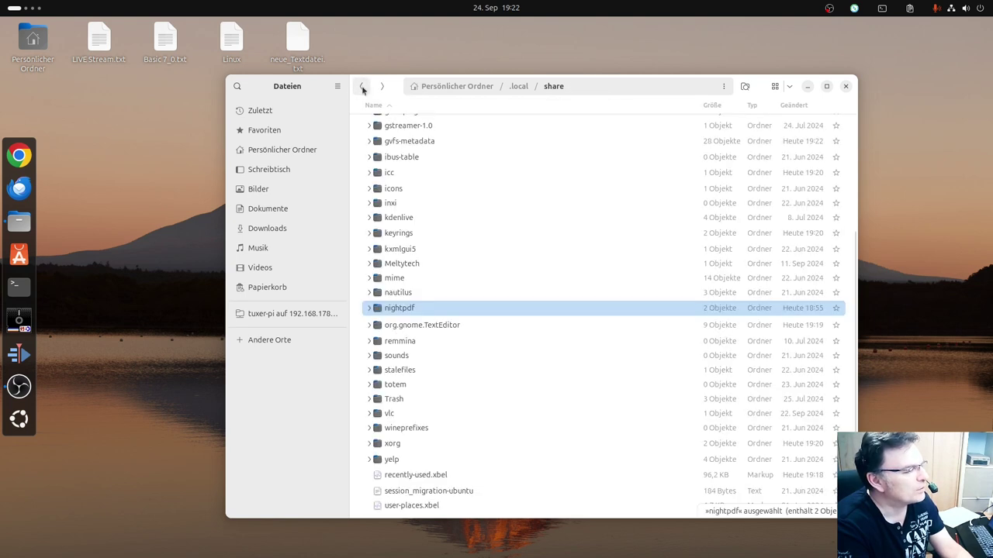
scroll(399, 304, up, 4)
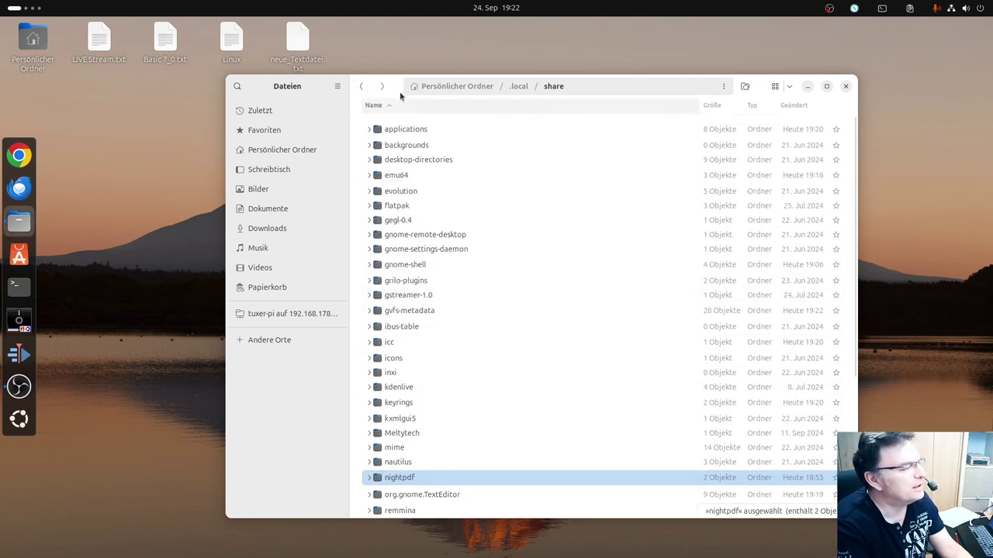
double_click(411, 129)
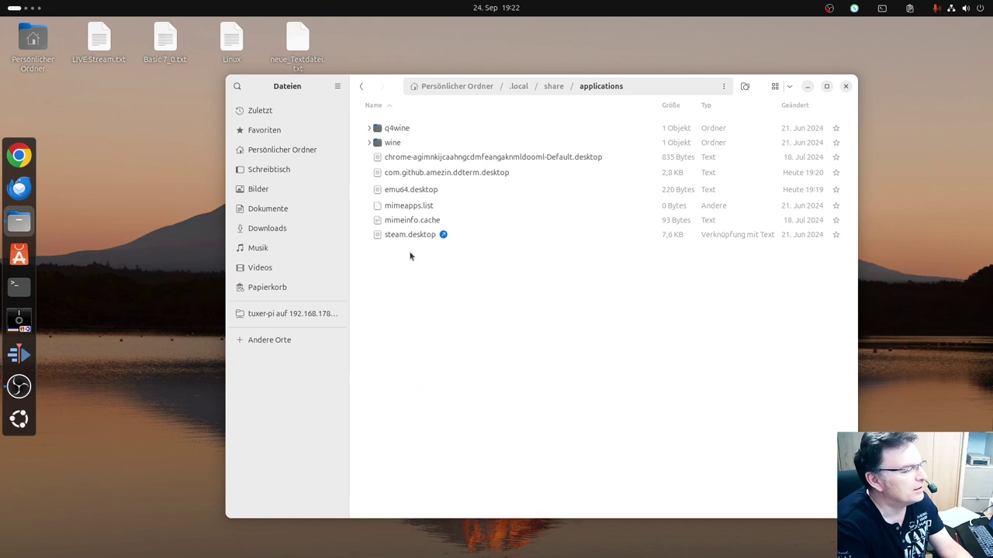
double_click(423, 191)
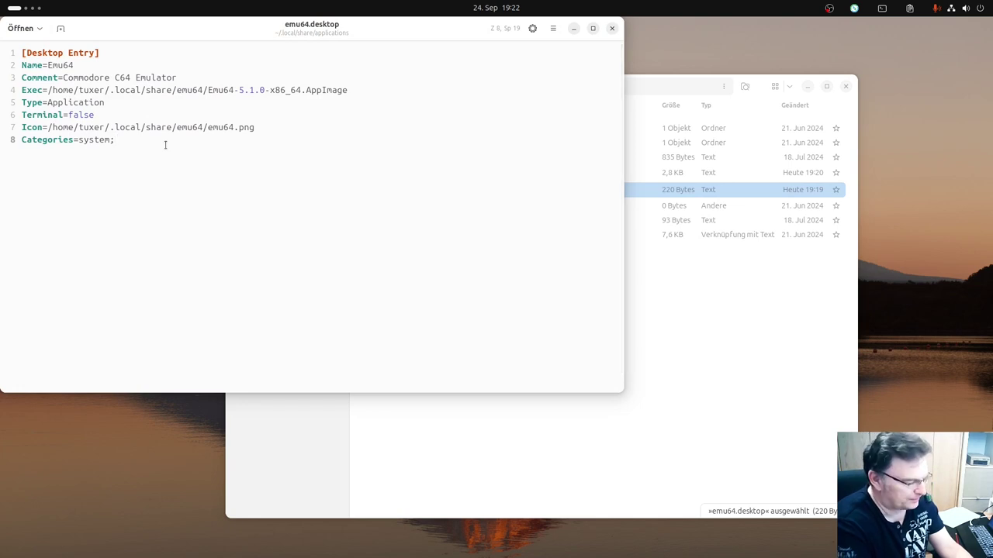
key(Return)
key(Return)
key(ctrl+v)
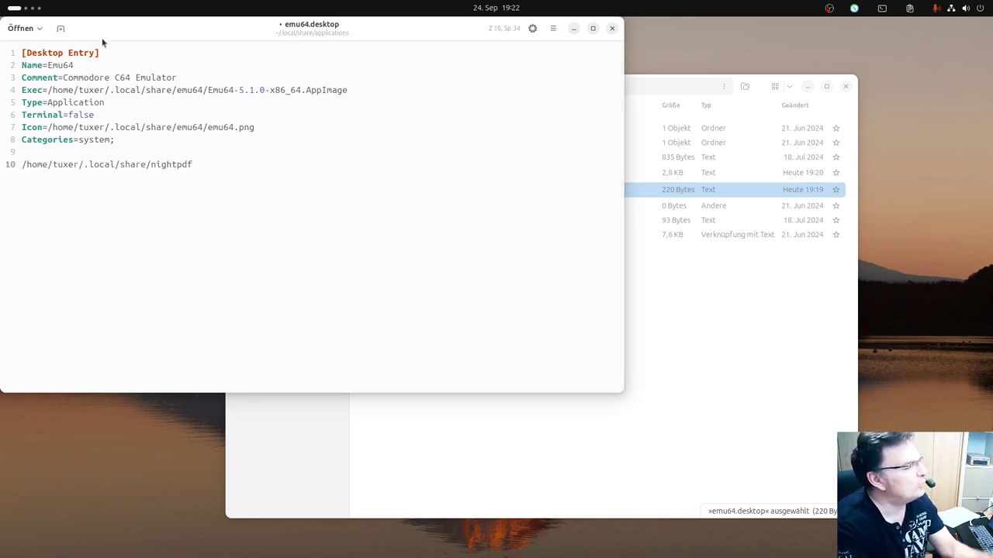
Save the launcher file as nightpdf.desktop in the applications folder and close the text editor.
click(554, 29)
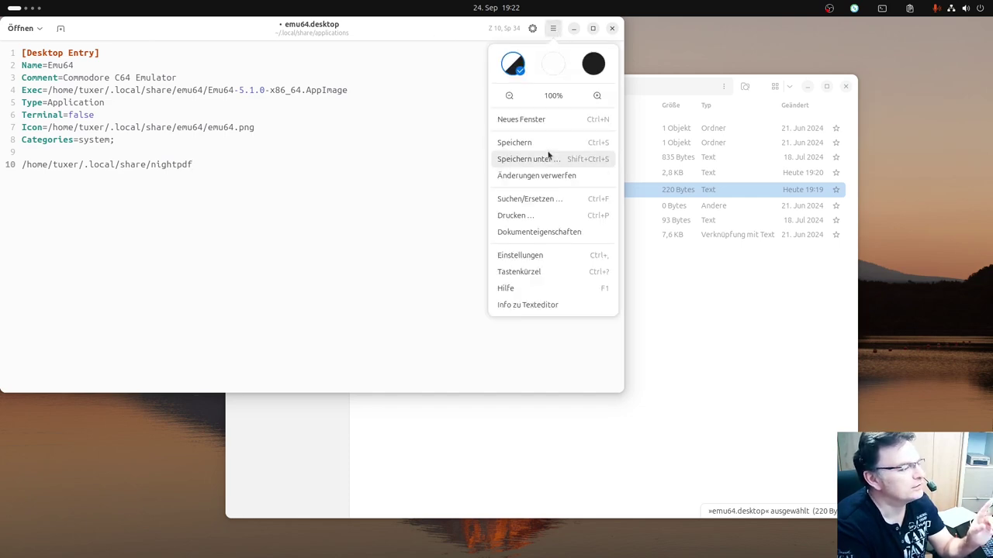
click(524, 159)
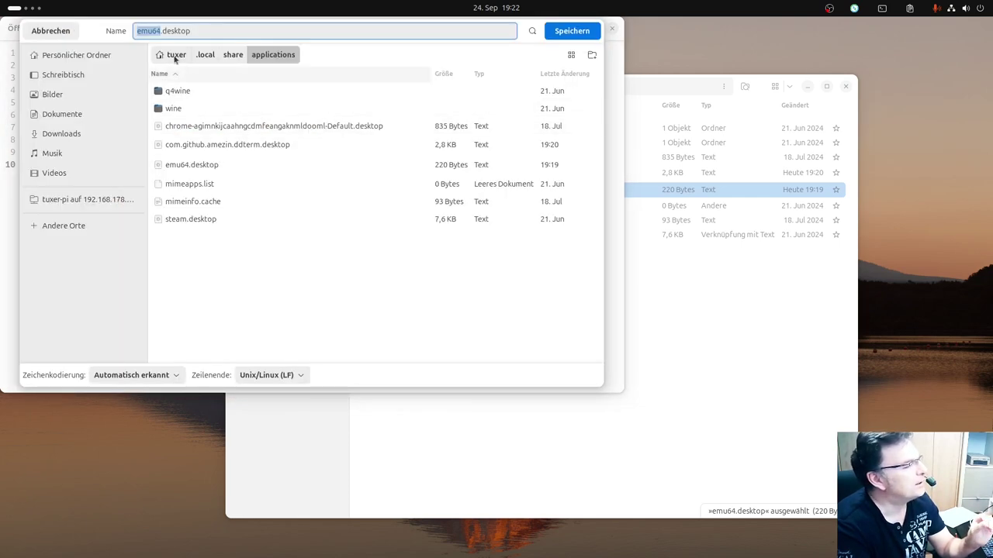
text(night)
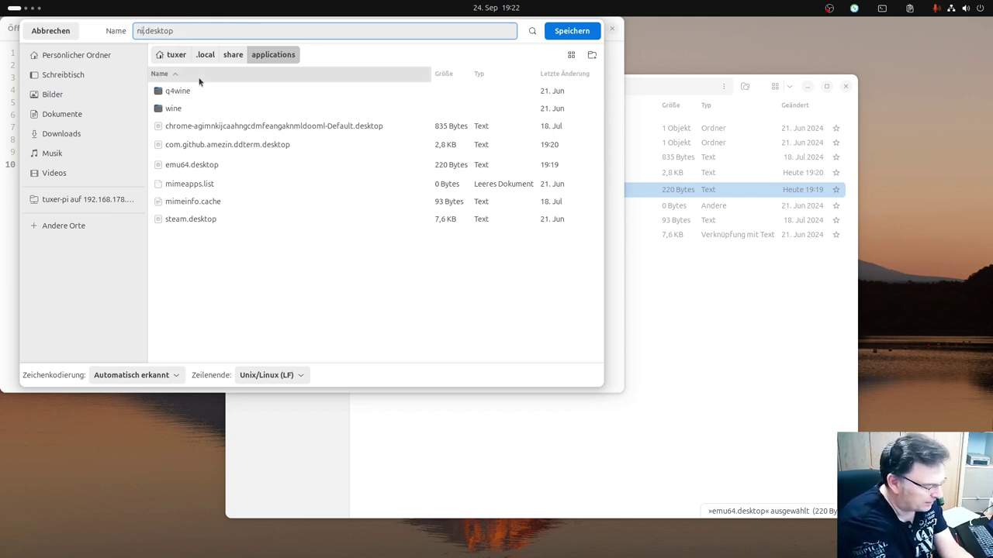
text(pd)
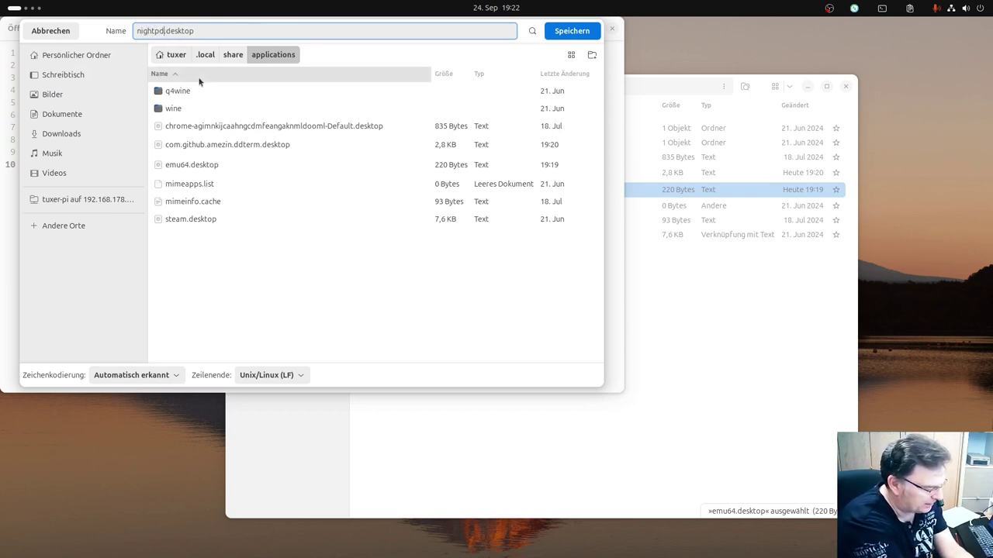
text(f)
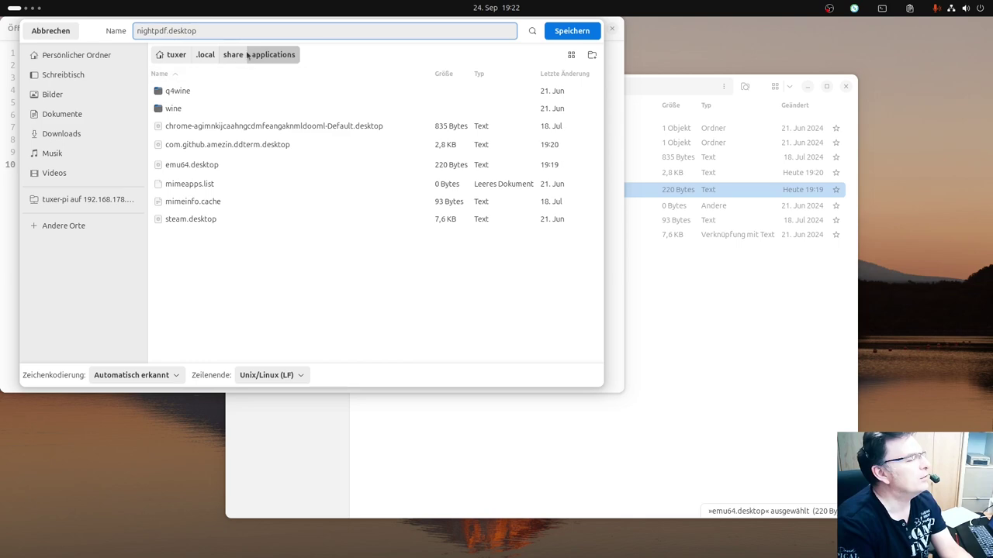
click(578, 31)
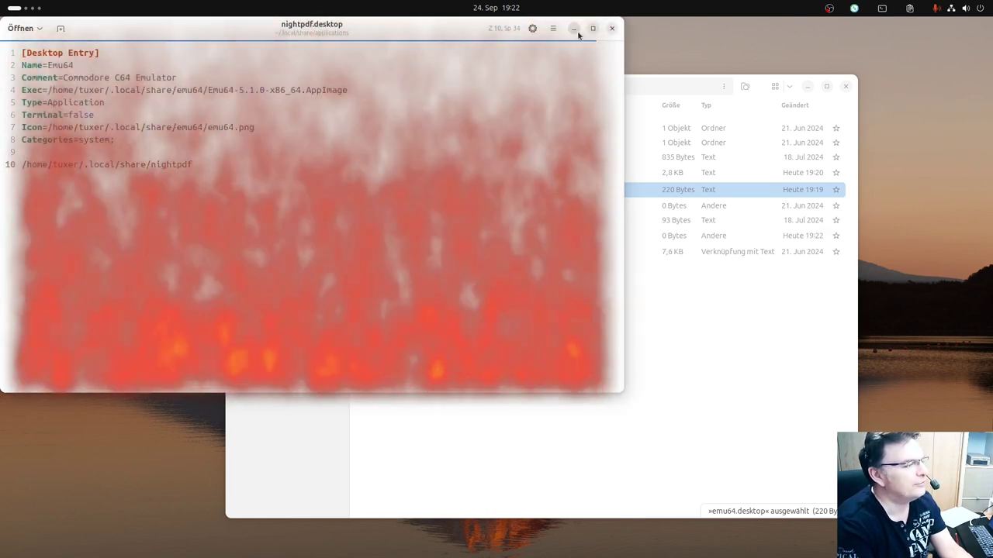
click(612, 28)
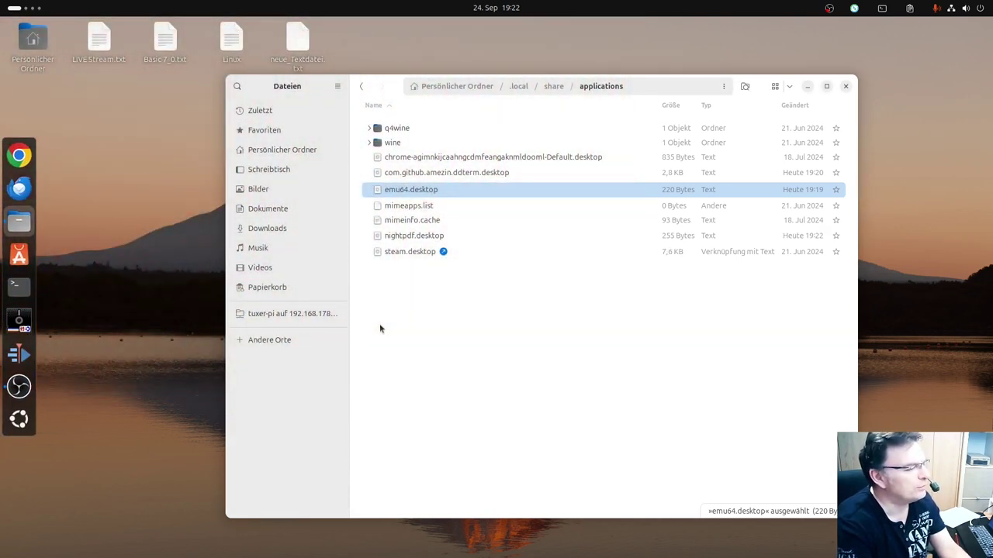
Reopen nightpdf.desktop and remove the nightpdf folder path and the blank lines below the Categories entry.
click(409, 236)
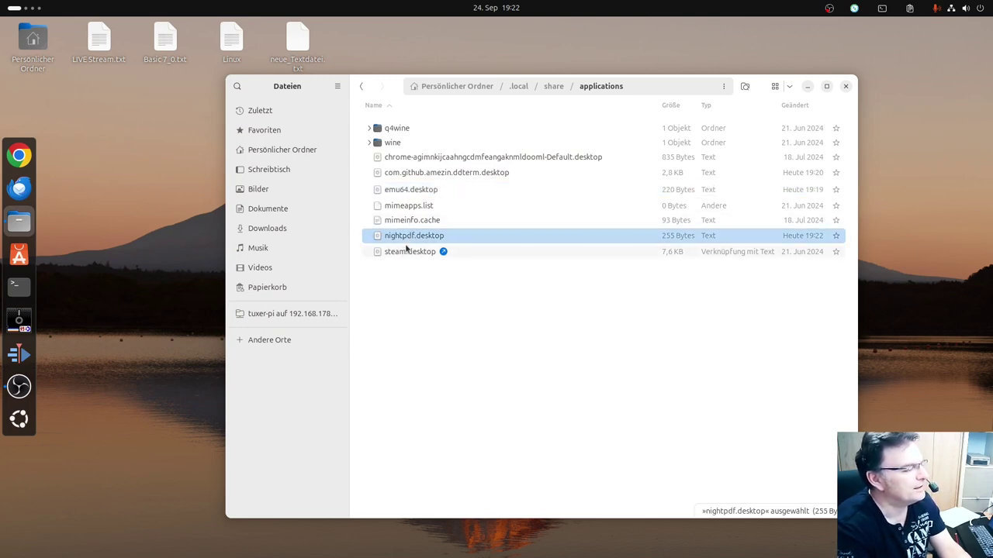
double_click(408, 236)
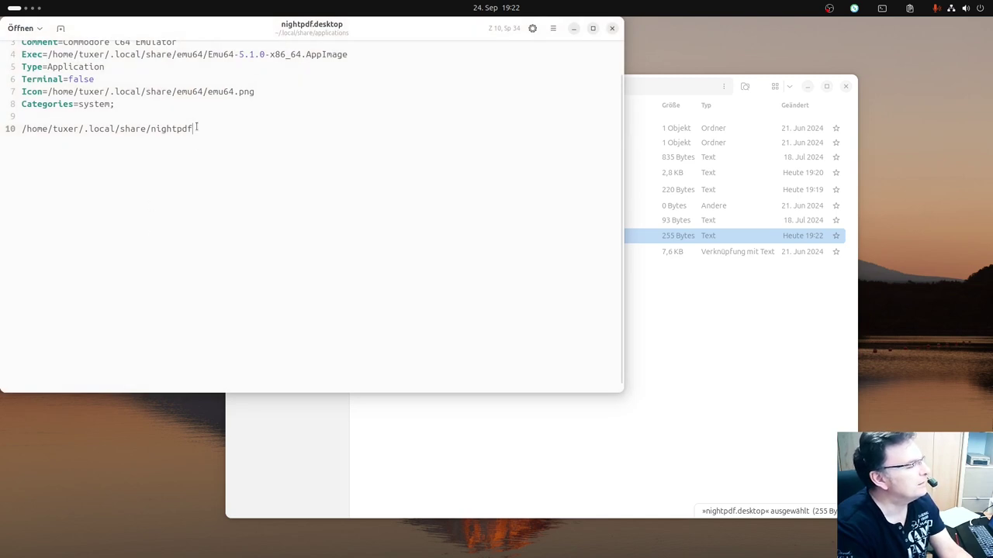
drag(196, 128, 26, 128)
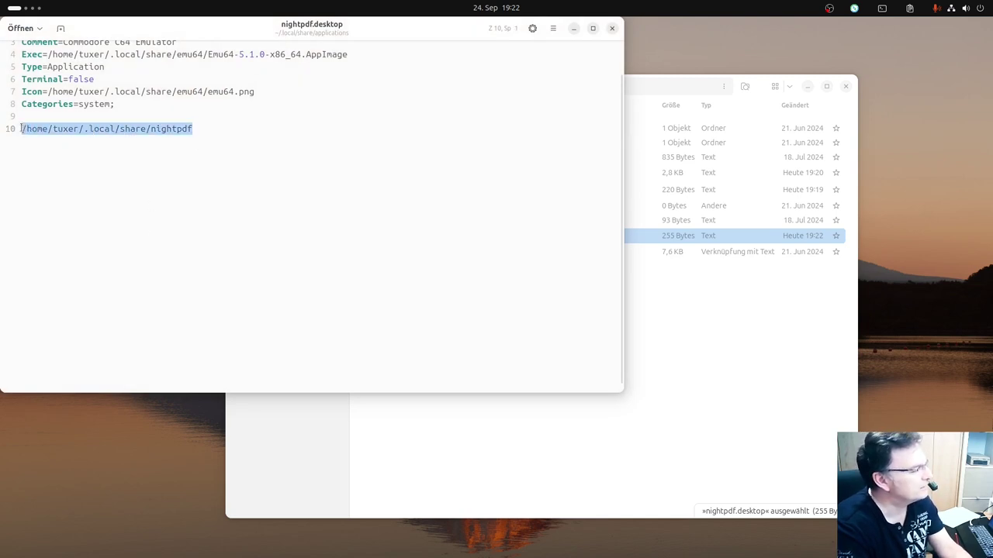
key(BackSpace)
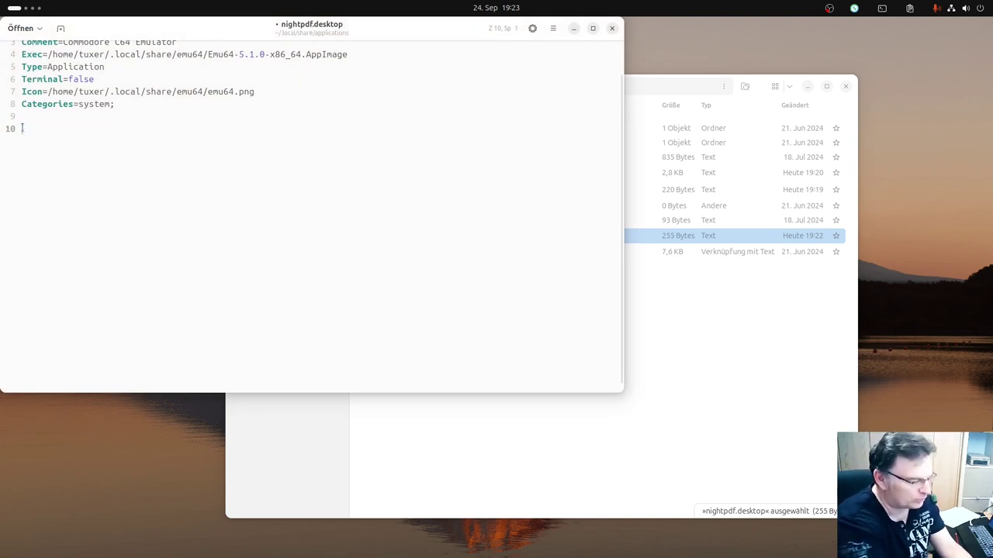
key(BackSpace)
key(BackSpace)
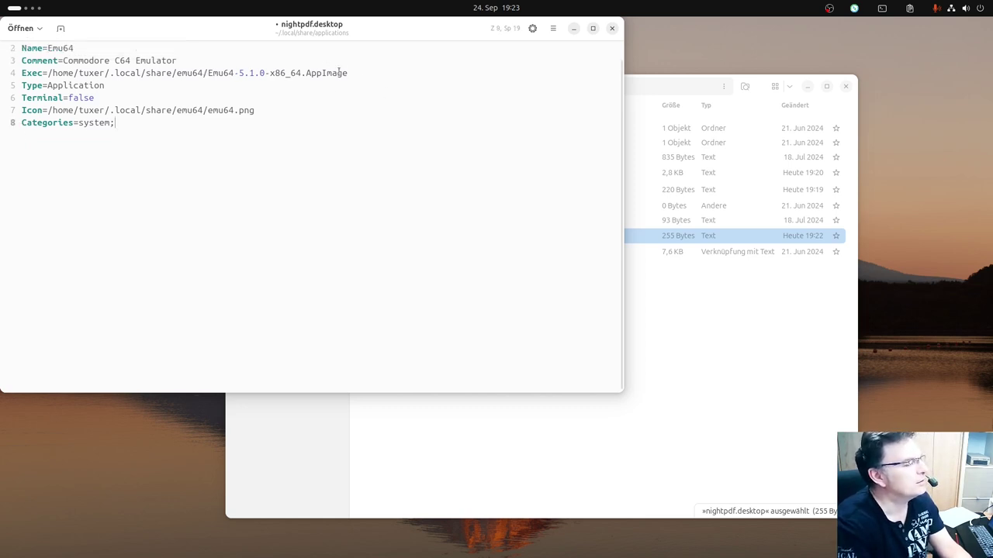
Replace the Exec and Icon paths with the nightpdf folder path, each ending in a slash.
key(shift+Left)
drag(322, 73, 47, 73)
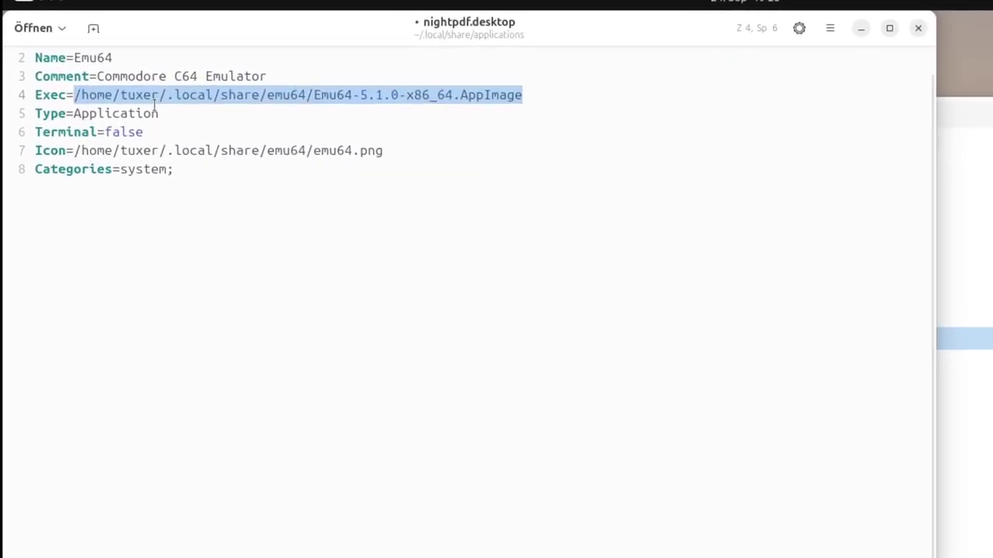
key(ctrl+v)
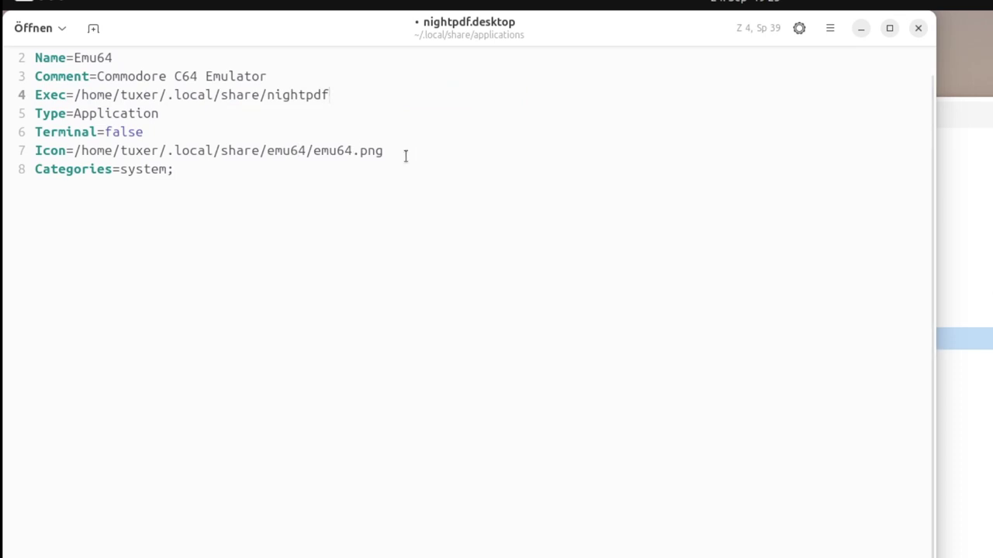
drag(406, 155, 75, 153)
key(ctrl+v)
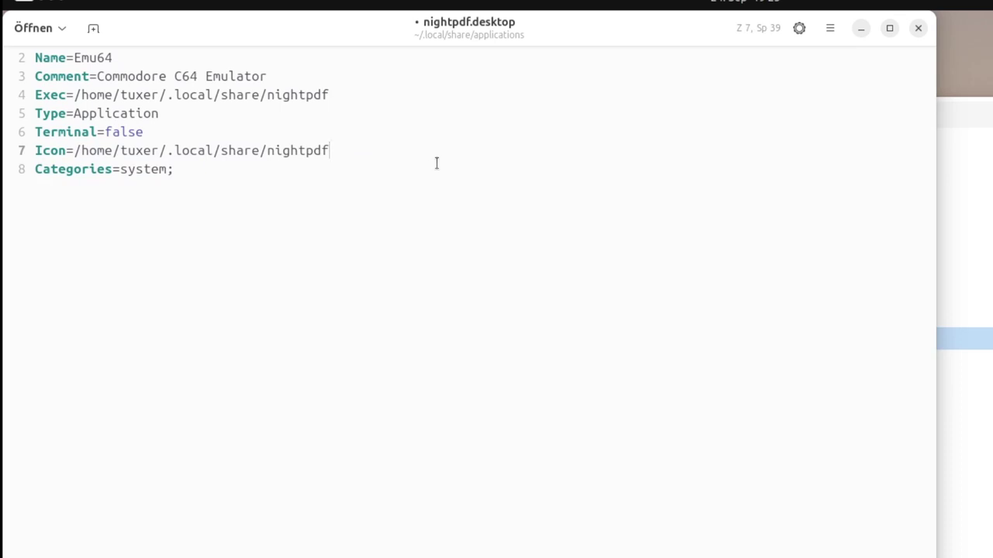
text(/)
click(363, 95)
text(/)
Set the launcher's Name entry to "NightPDF by TUXer".
click(75, 57)
drag(75, 57, 126, 60)
text(NightPDF by Tux)
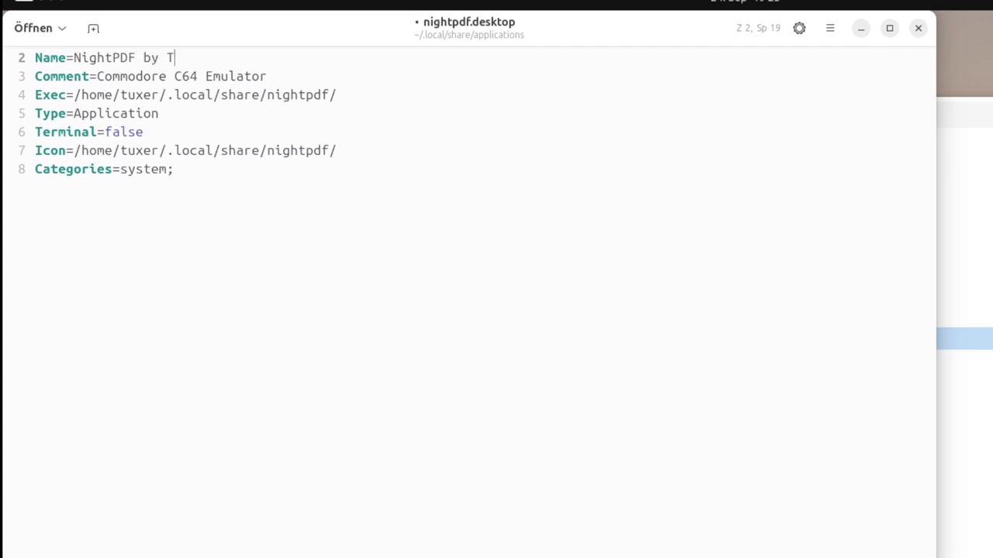
key(BackSpace)
key(BackSpace)
text(UXer)
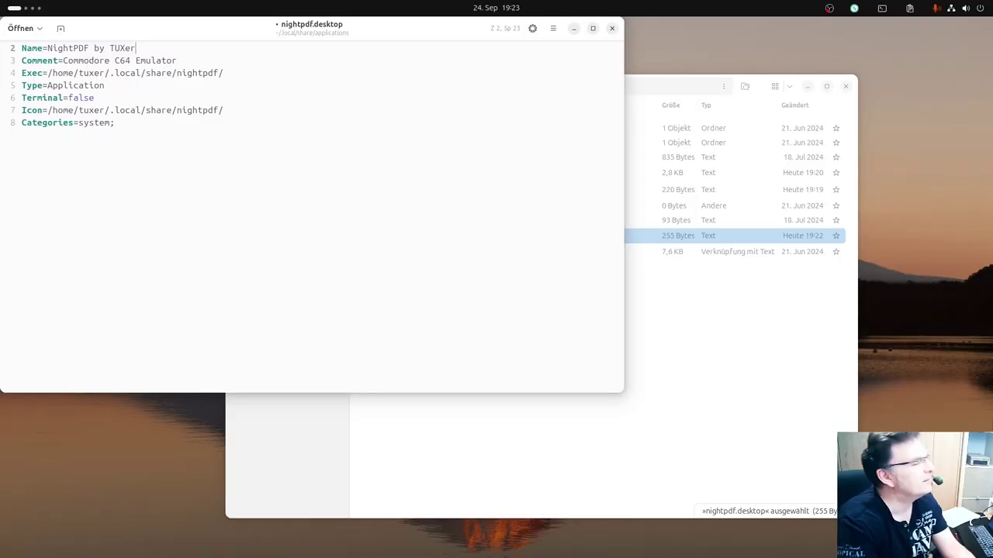
Replace the launcher's Comment text with "Der TUXer erstellt einen Starter".
drag(184, 60, 63, 60)
text(TU)
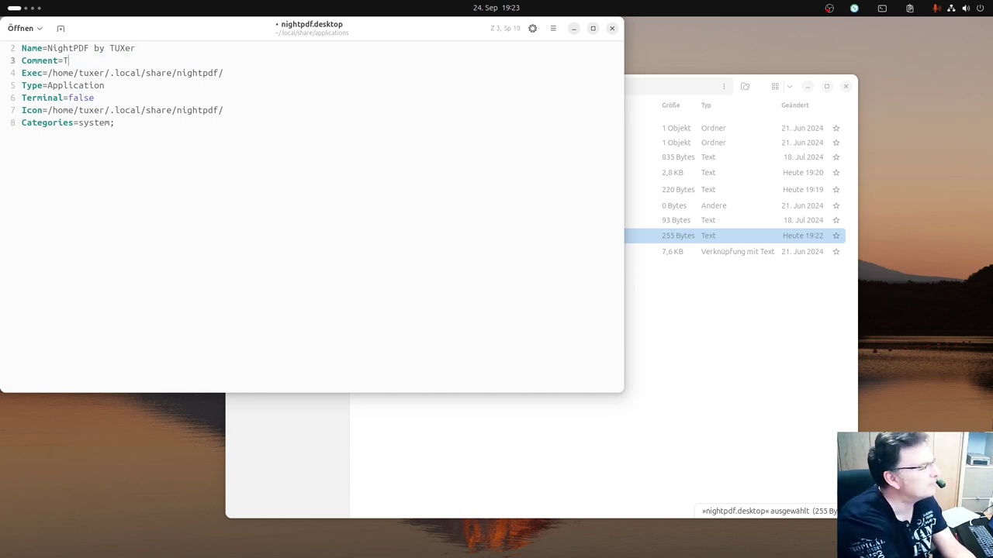
text(D)
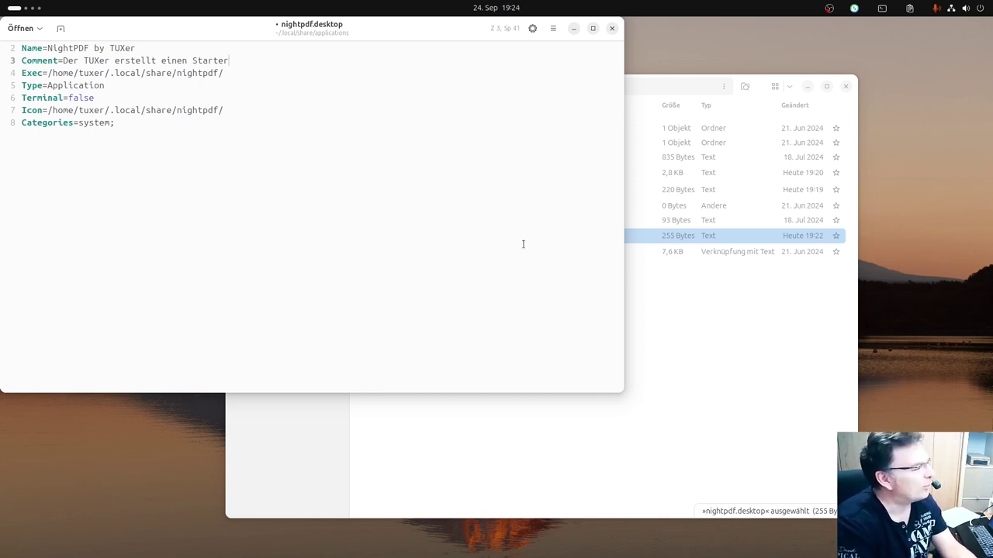
Switch to the file manager and go from the applications folder to the nightpdf folder under .local/share.
click(687, 341)
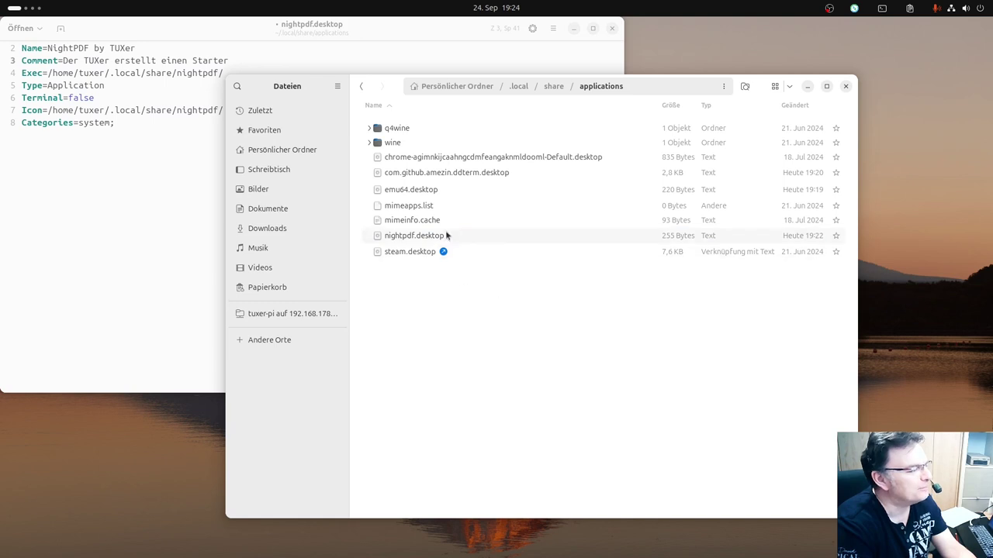
click(554, 86)
click(439, 402)
scroll(442, 401, down, 1)
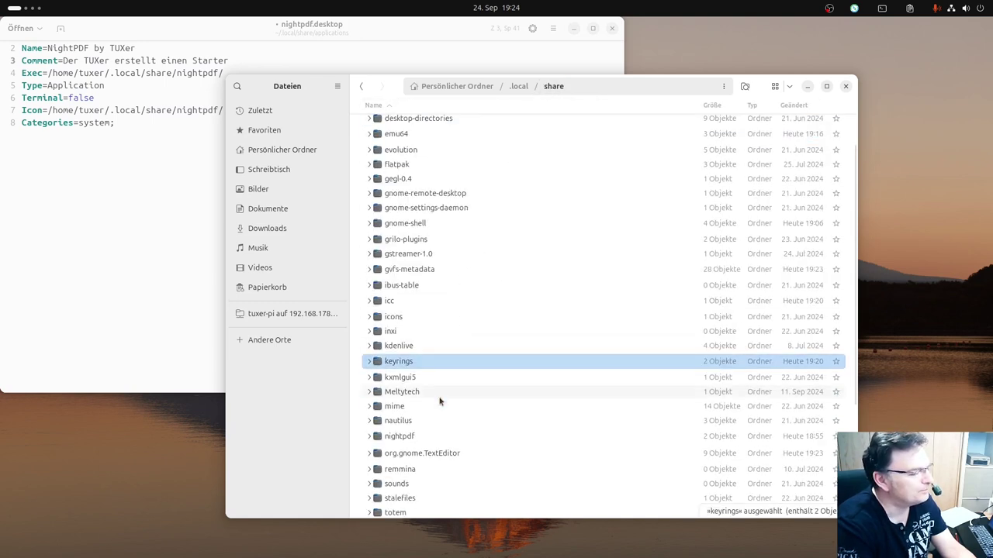
double_click(419, 436)
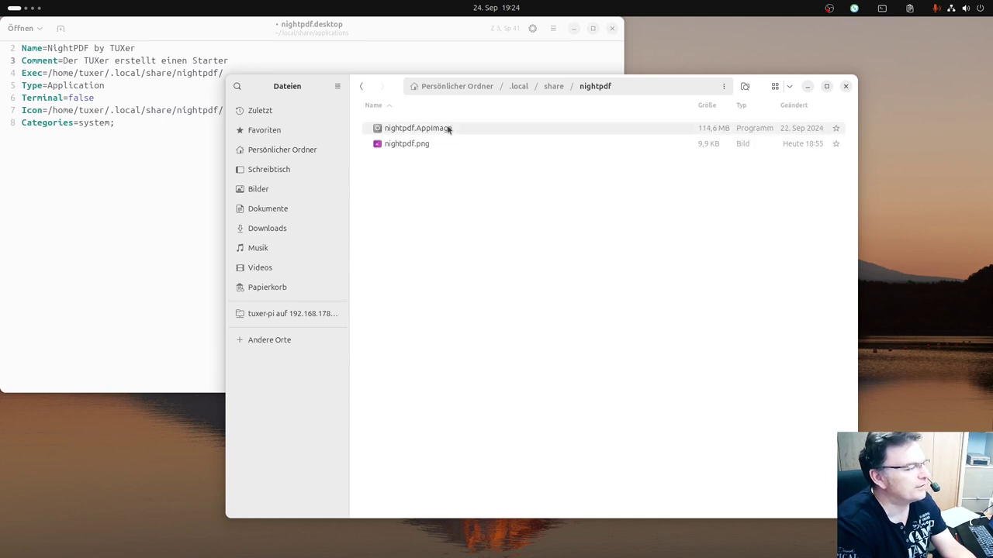
Copy the AppImage's full file name and append it to the Exec path in nightpdf.desktop, so it ends in nightpdf.AppImage.
click(448, 129)
key(F2)
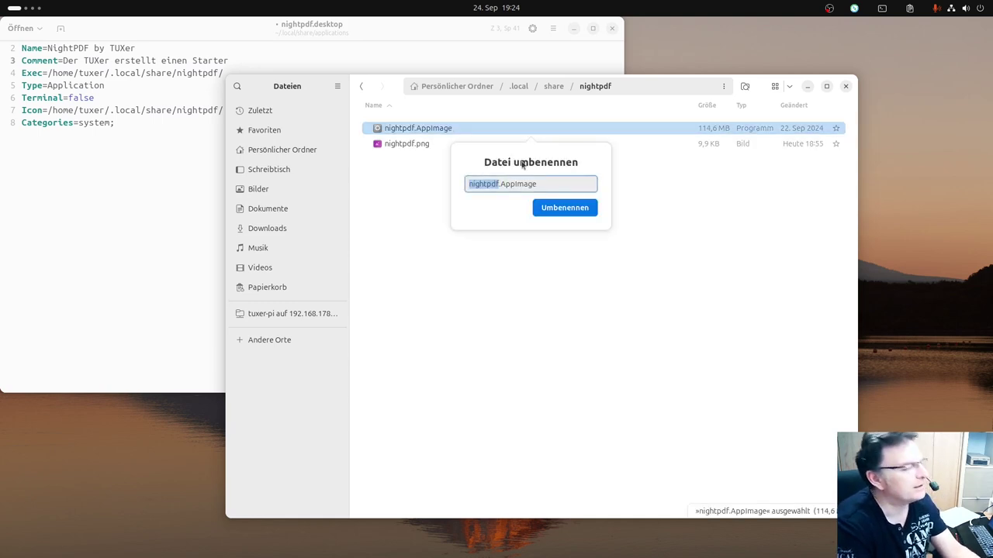
click(552, 183)
key(ctrl+a)
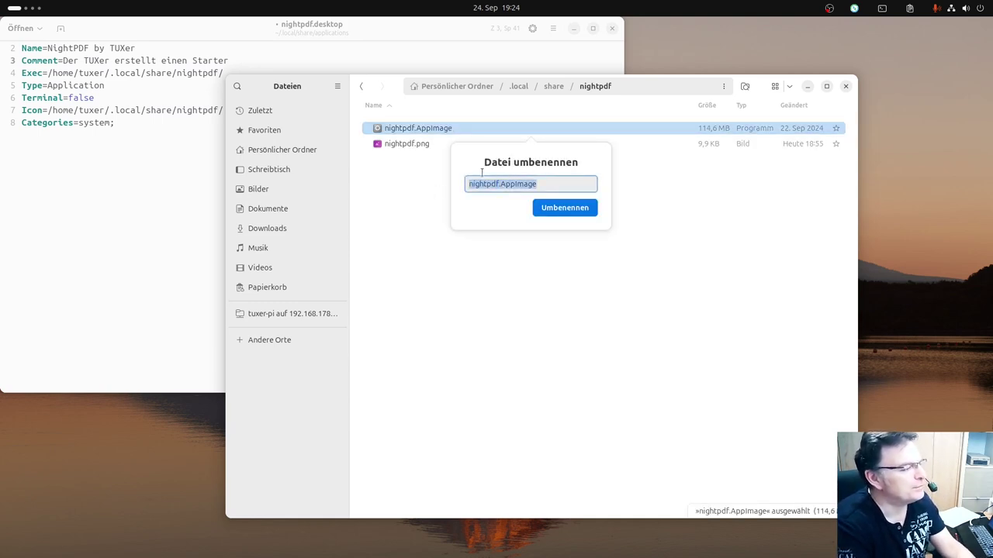
key(ctrl+c)
key(Escape)
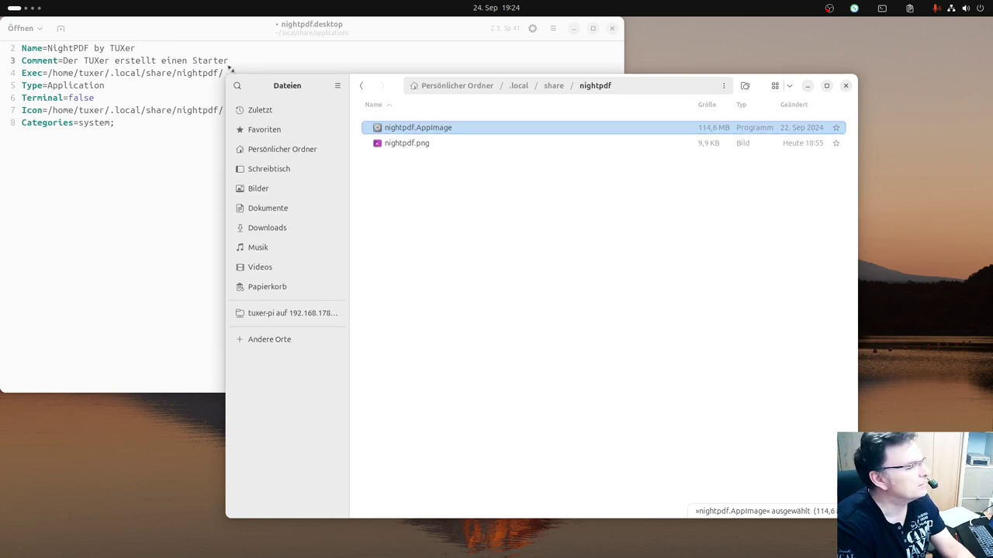
click(284, 74)
key(ctrl+v)
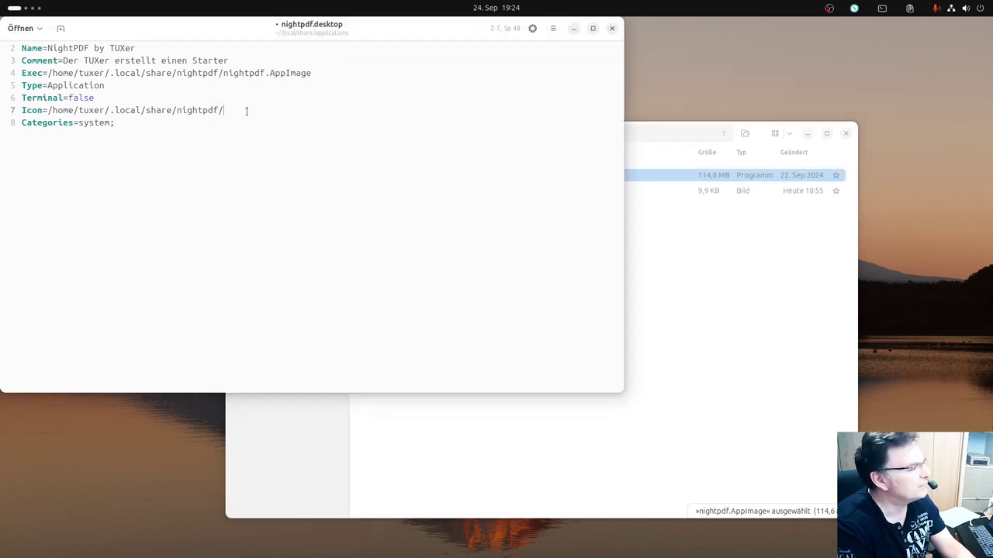
Copy the PNG image's full file name and append it to the launcher's Icon path, so it ends in nightpdf.png.
click(667, 262)
click(436, 192)
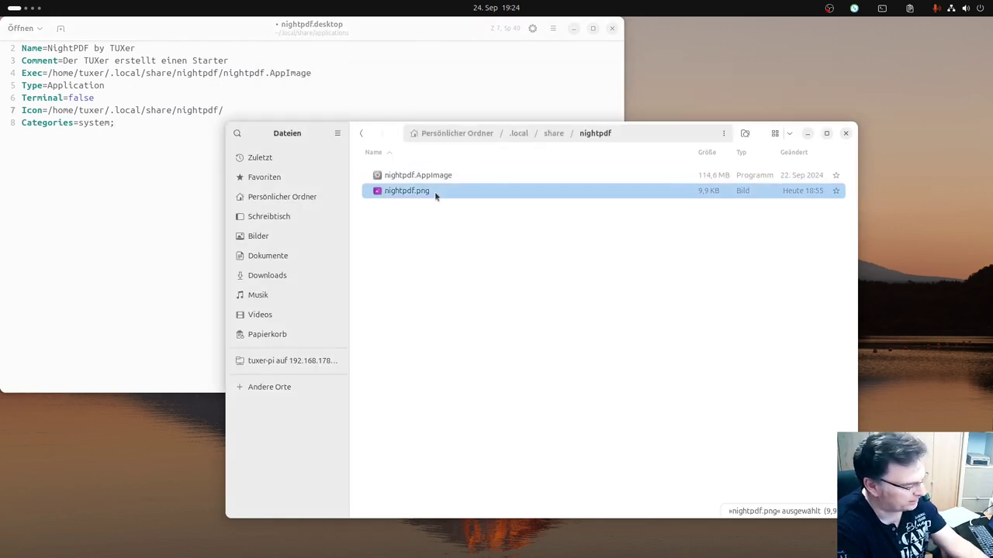
key(F2)
key(ctrl+a)
key(ctrl+c)
key(Escape)
click(388, 110)
key(ctrl+v)
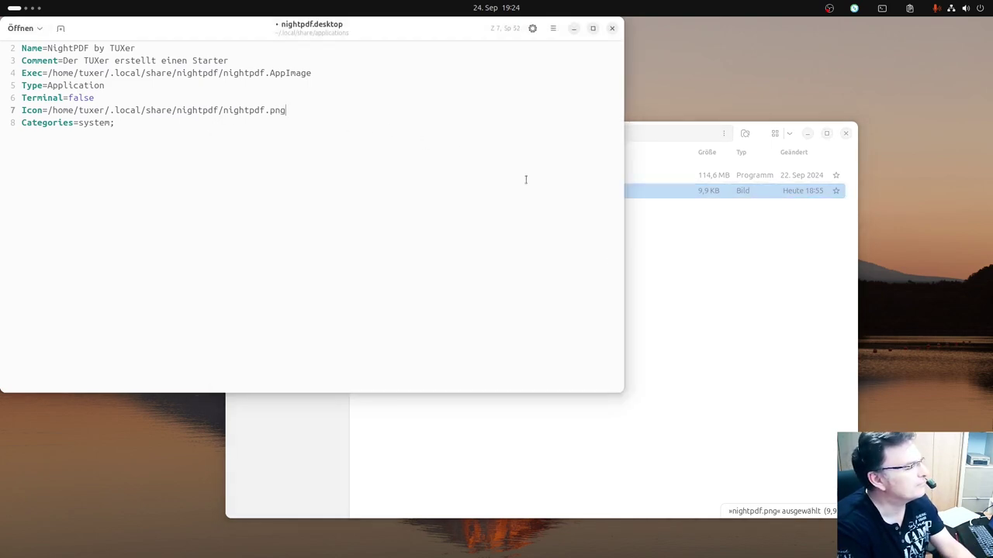
Close the file manager window and save the edited nightpdf.desktop file.
click(696, 272)
click(845, 134)
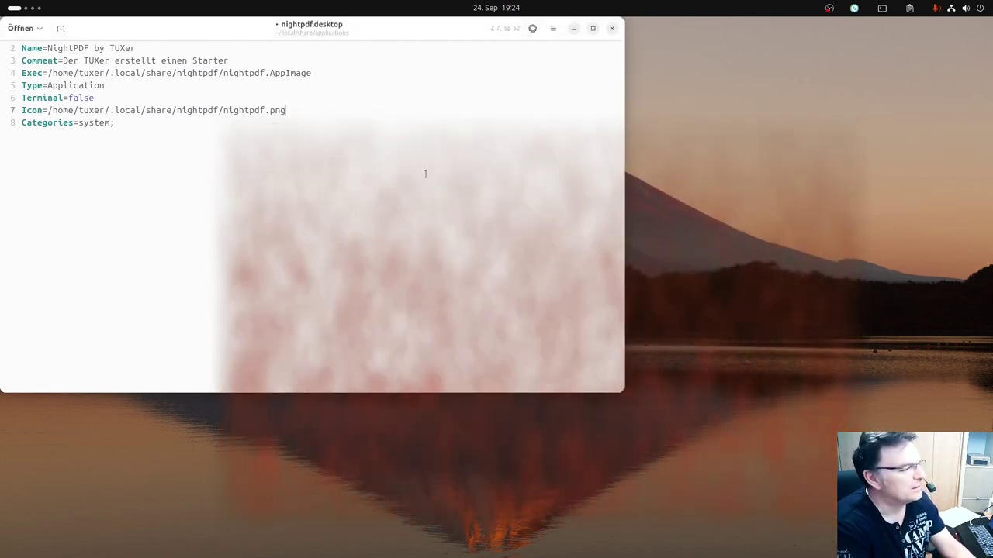
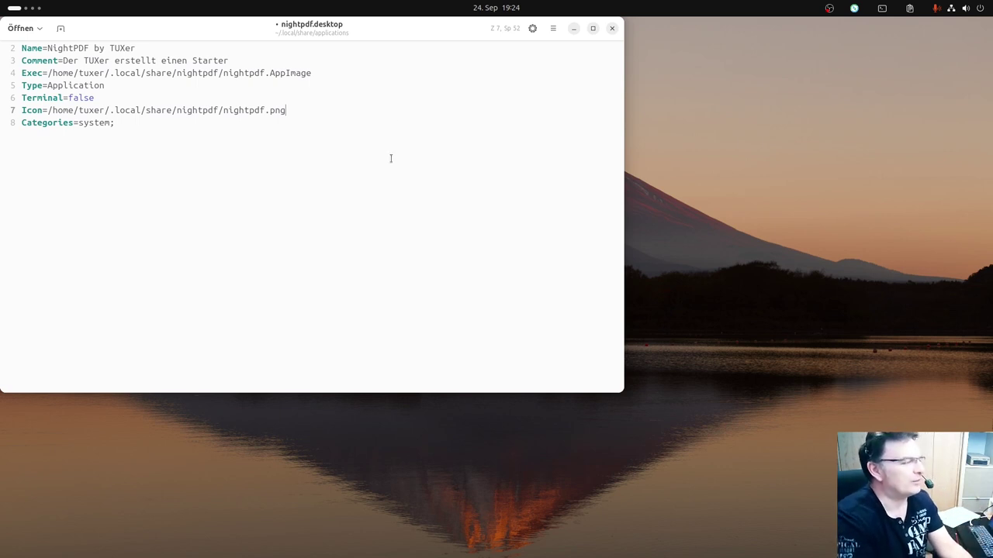
double_click(350, 28)
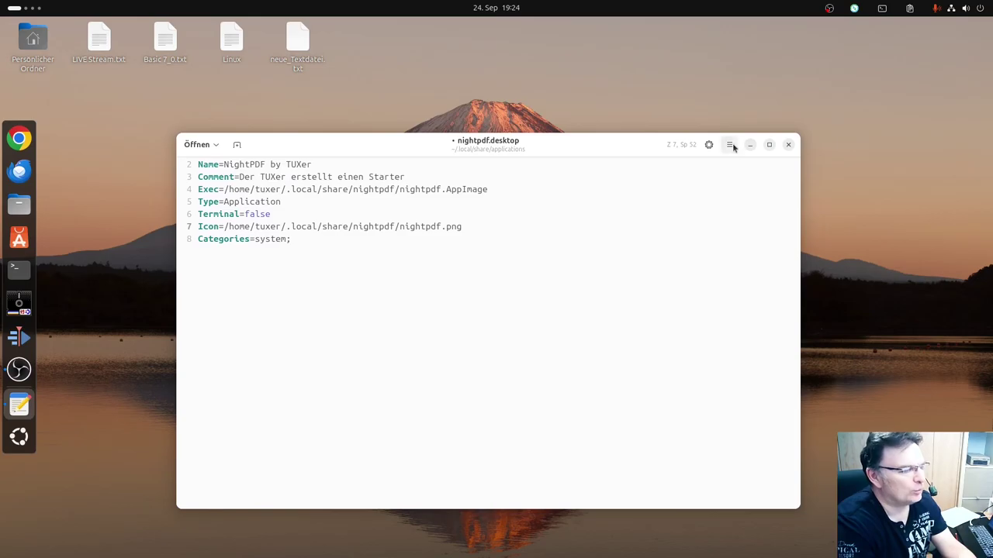
click(730, 145)
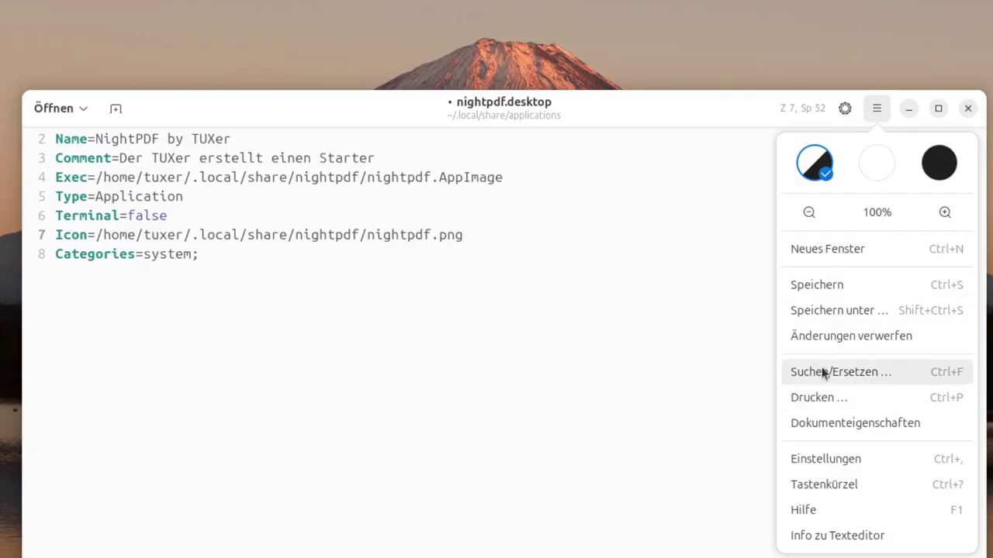
click(819, 286)
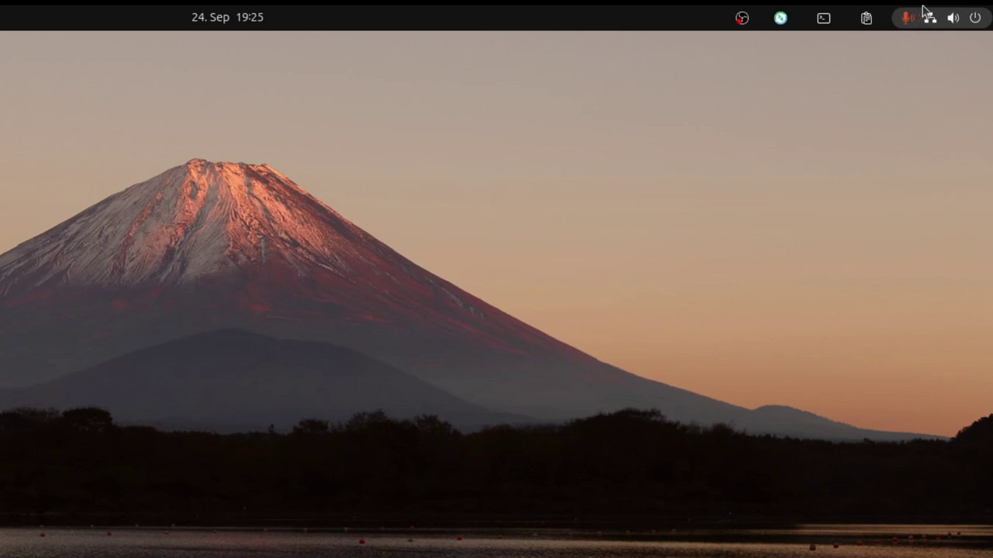
Open the system's power options.
click(942, 17)
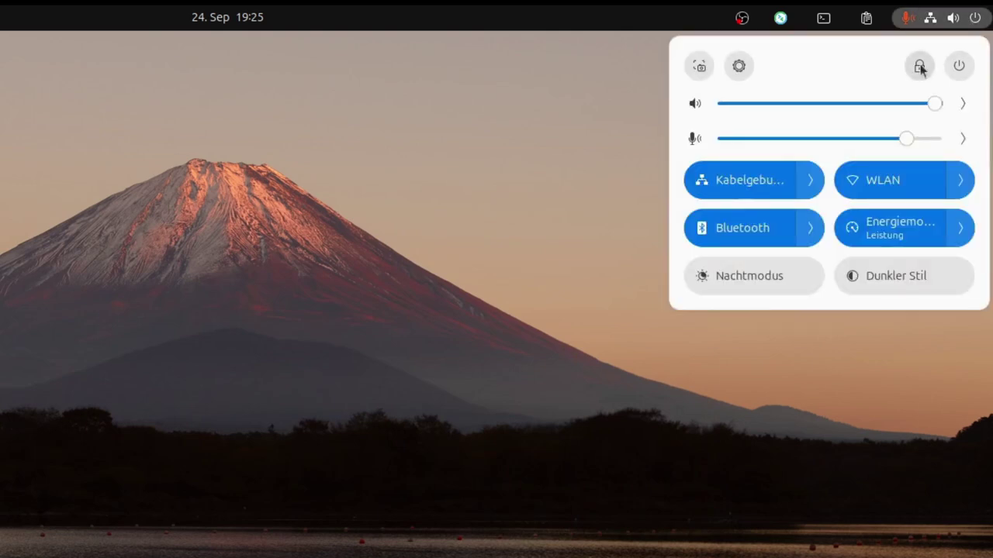
click(959, 65)
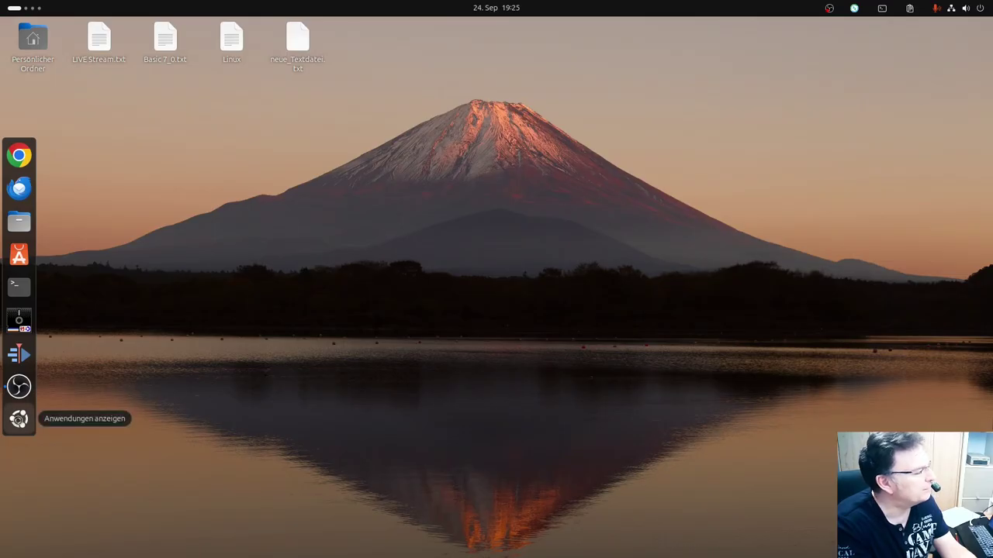
Look for the "NightPDF by TUXer" launcher on the last page of the applications overview.
click(19, 419)
scroll(396, 335, down, 1)
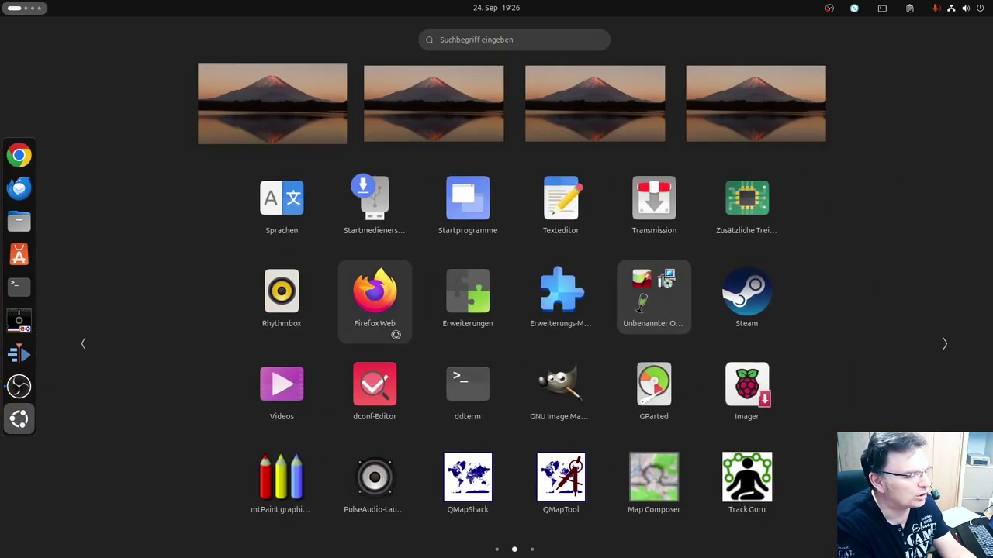
scroll(395, 335, down, 1)
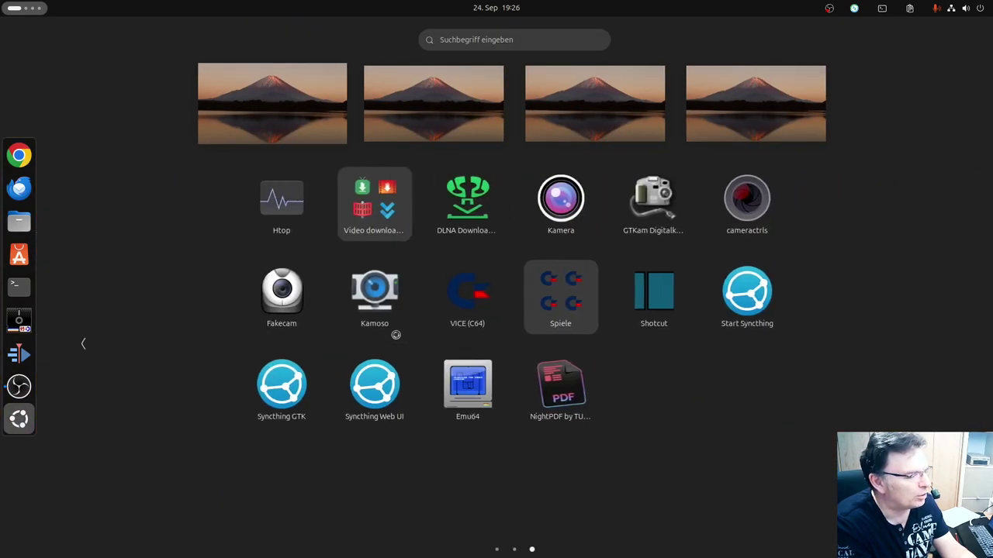